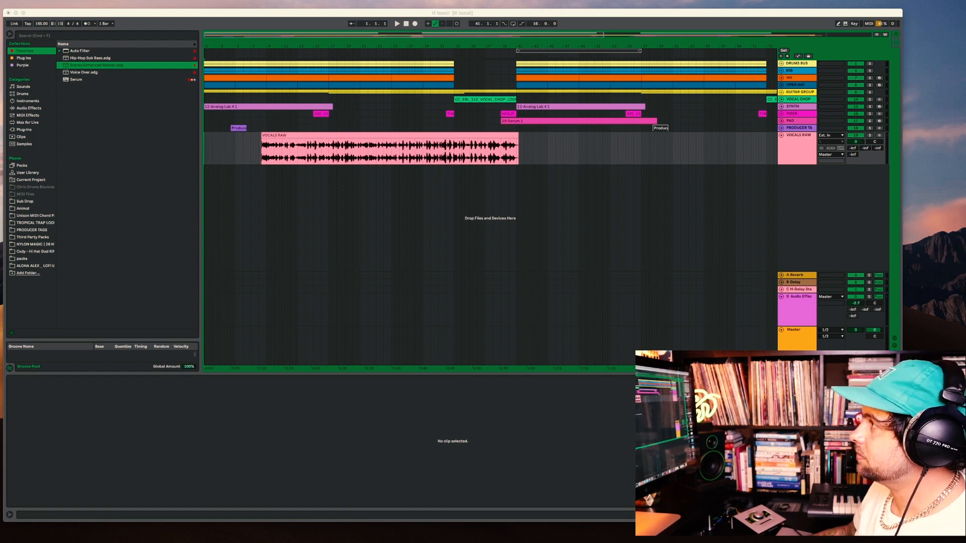
Play the arrangement from the start through the raw vocal's entry, and set the playback position just before the VOCALS RAW clip
left_click(358, 133)
key("space")
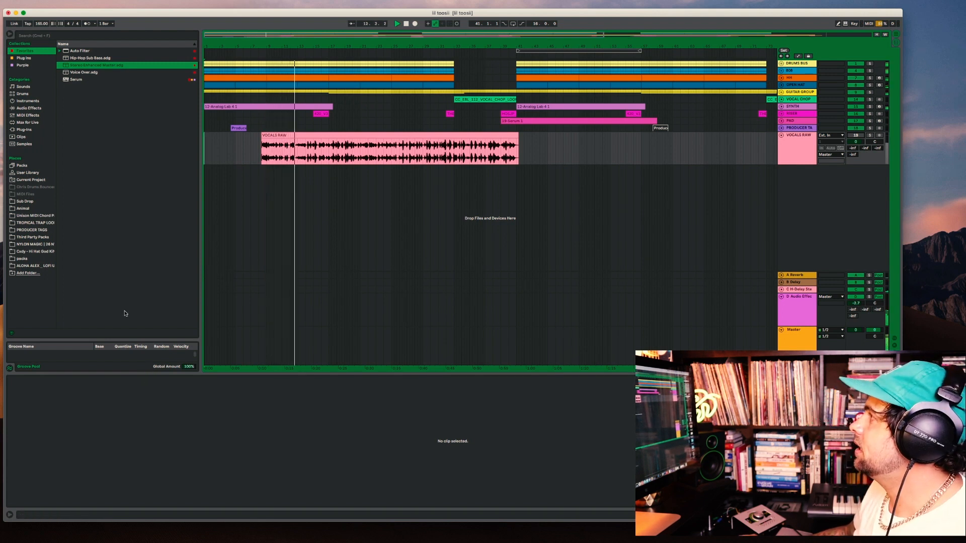
left_click(258, 145)
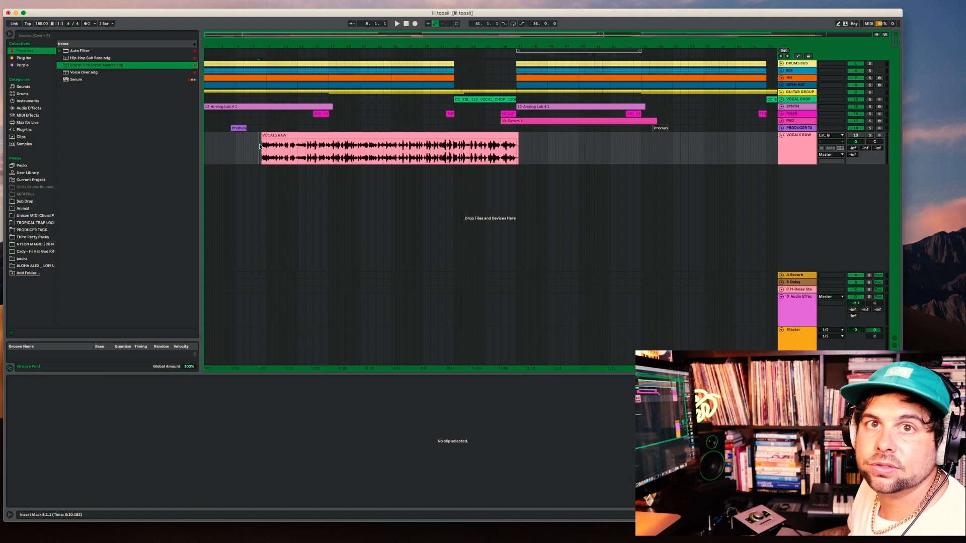
Zoom in on the VOCALS RAW clip and make its track taller so the waveform can be edited in detail
left_click(285, 137)
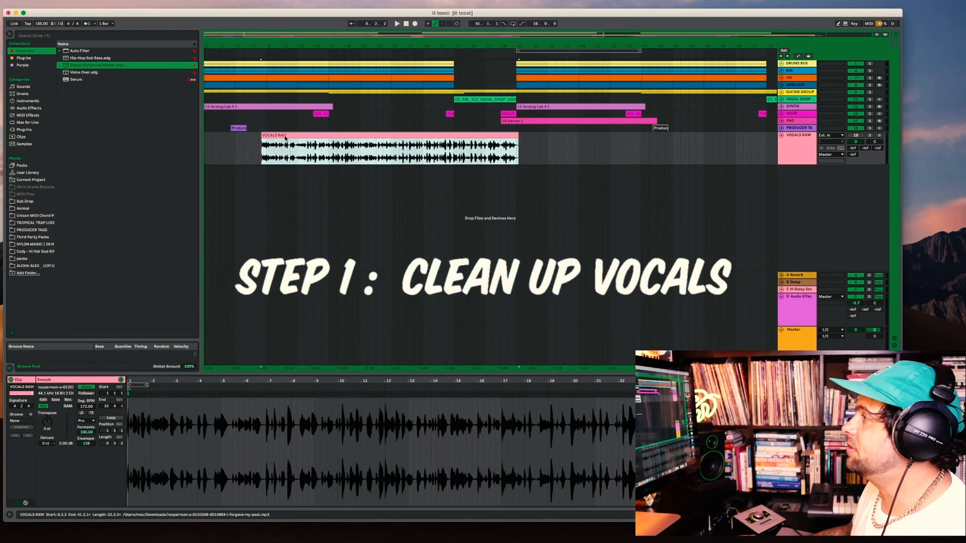
left_click_drag(250, 42, 250, 35)
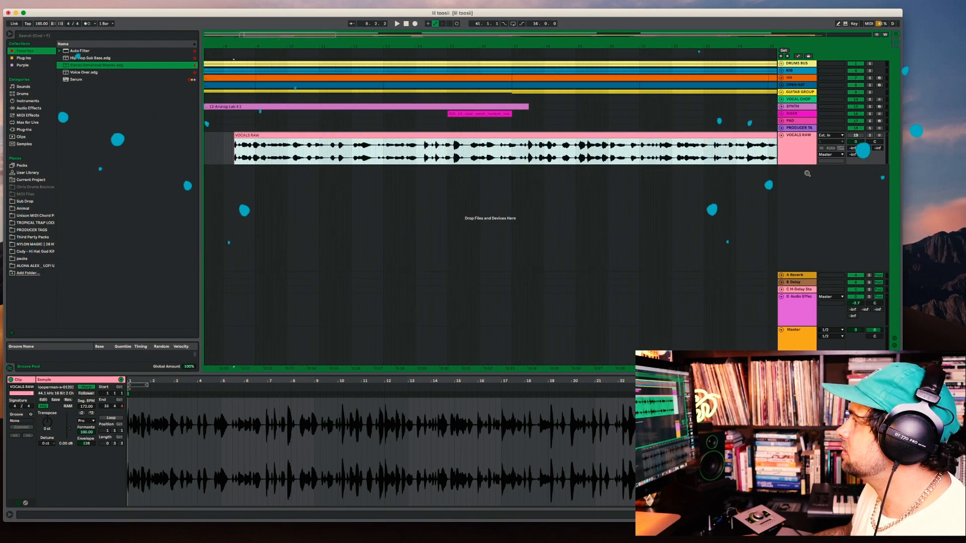
left_click_drag(800, 165, 800, 235)
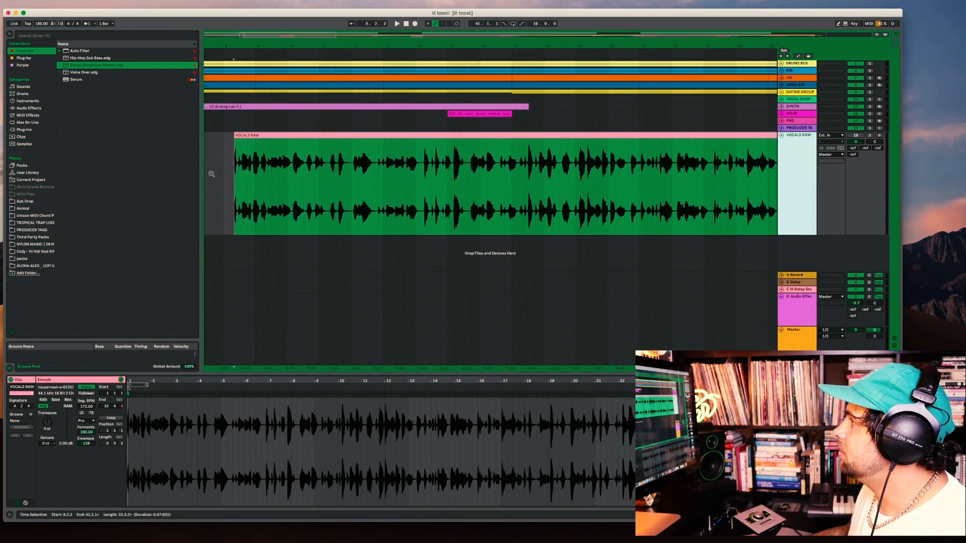
left_click(344, 169)
left_click(343, 169)
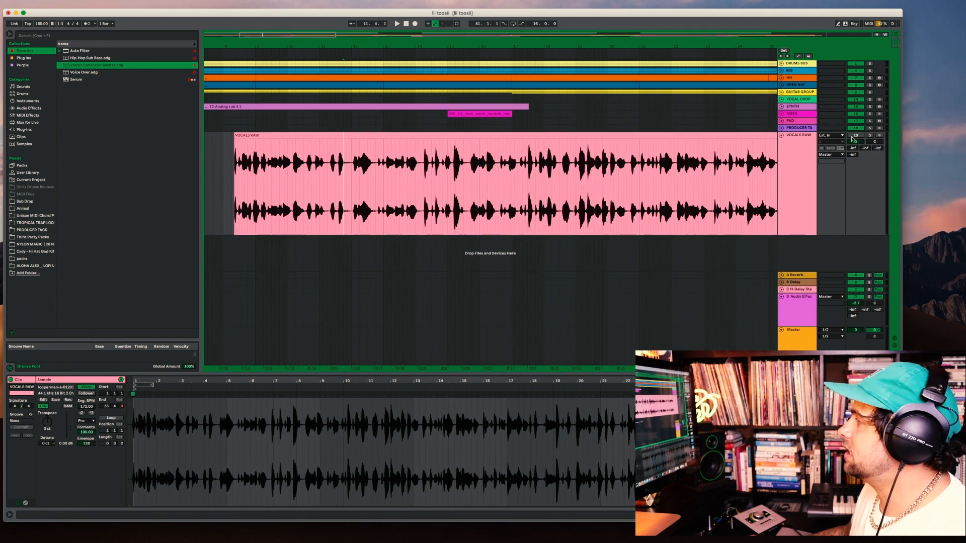
Play the raw vocal from the beginning of its clip to listen for noise between phrases
left_click(234, 174)
key("space")
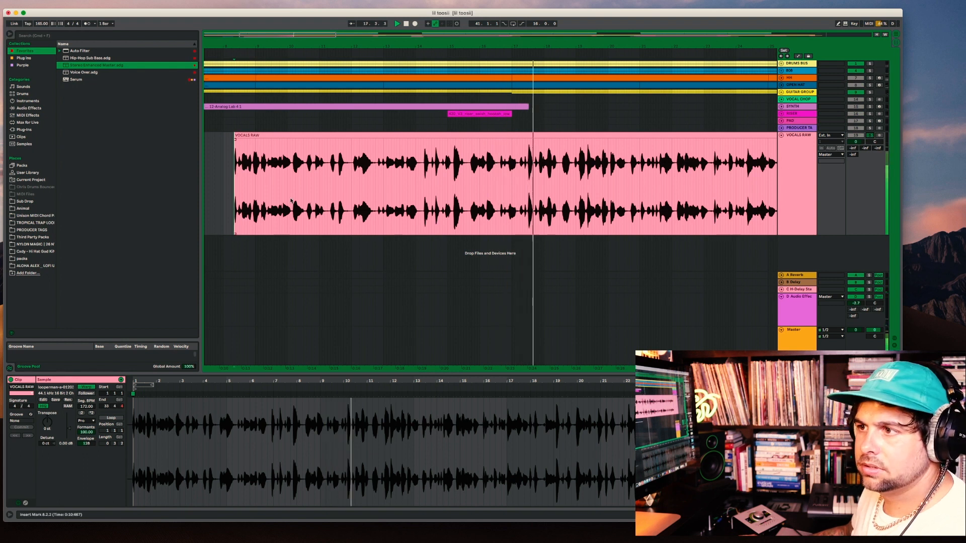
key("space")
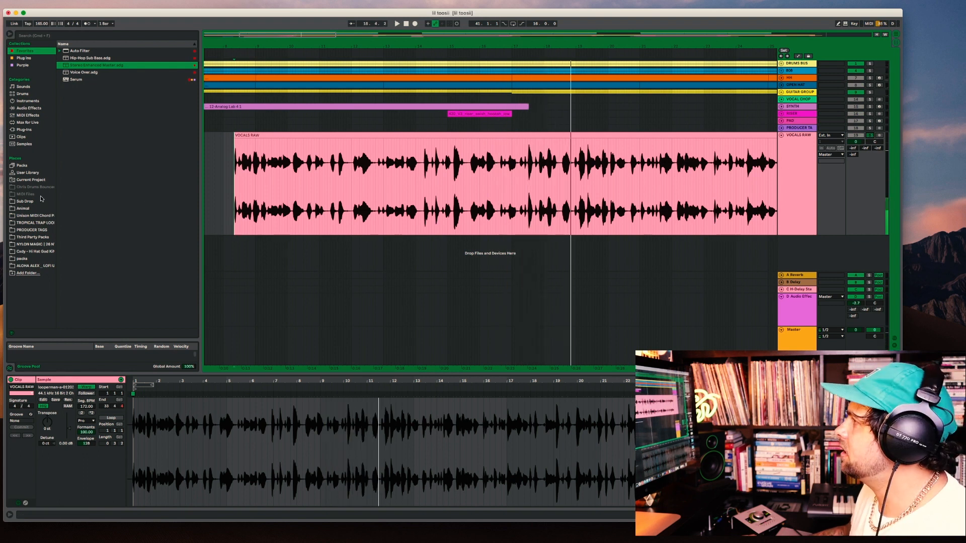
Delete the near-silent gap between phrases in bar 11 of the vocal and add a short fade-out before it
left_click_drag(325, 168, 329, 169)
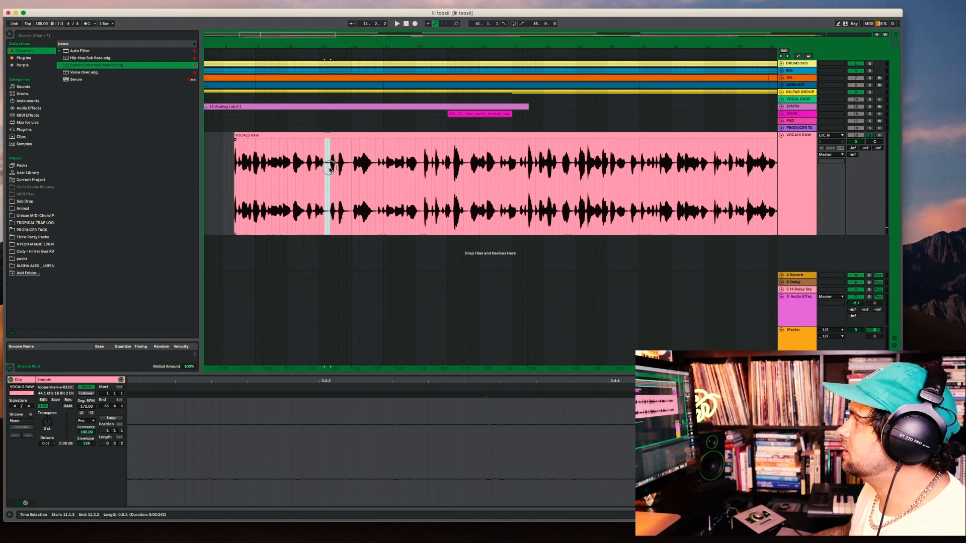
left_click_drag(311, 34, 308, 169)
key("Delete")
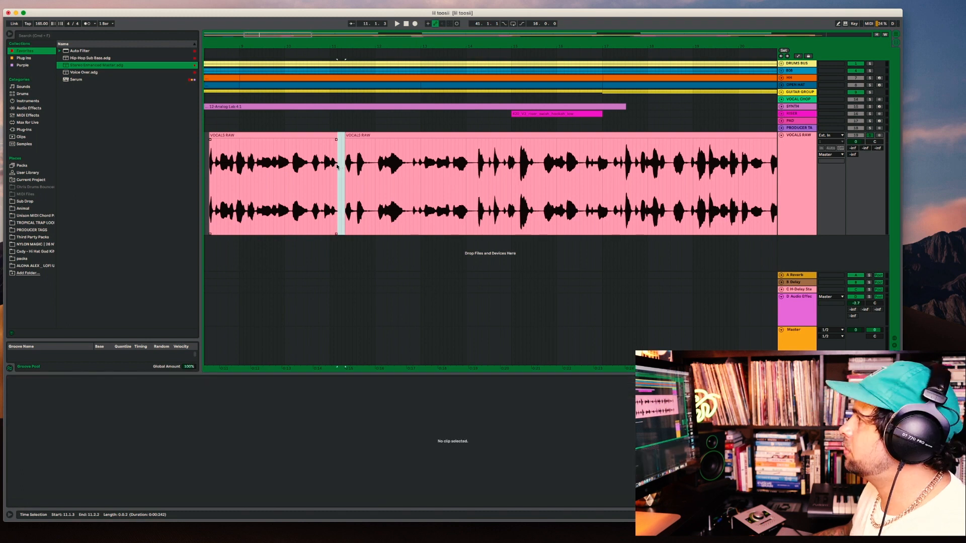
left_click(336, 139)
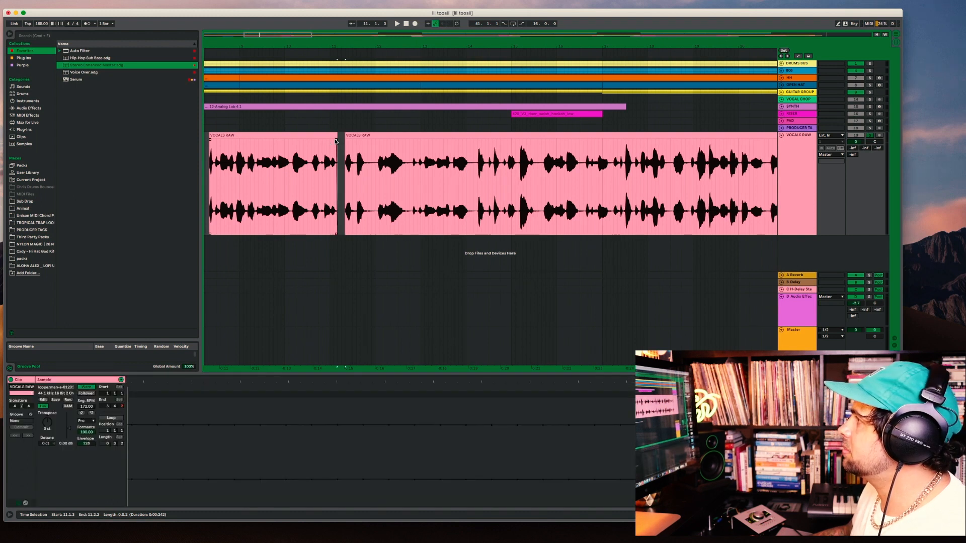
Extend the start of the vocal clip after the bar 11 gap slightly earlier and add a short fade-in
left_click(346, 137)
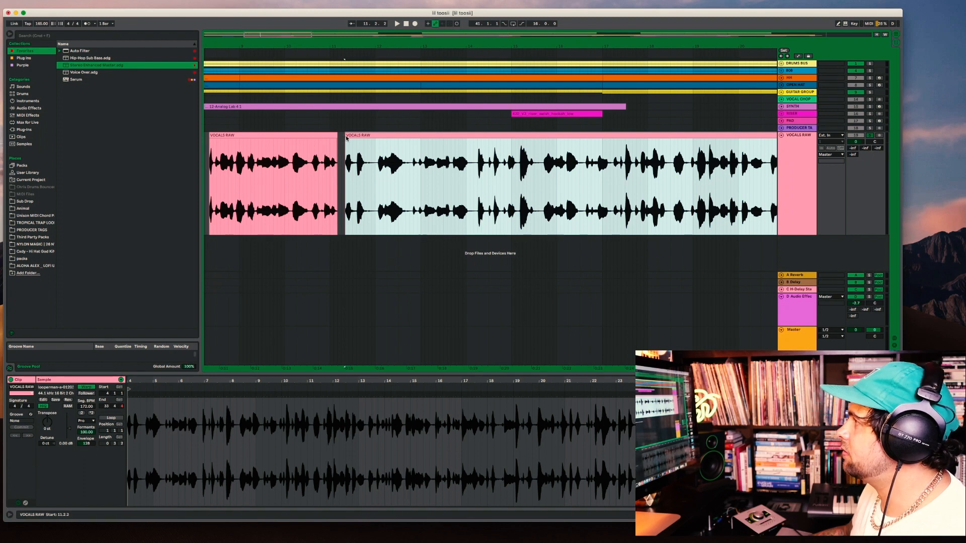
left_click(347, 137)
left_click_drag(345, 135, 343, 135)
left_click(345, 140)
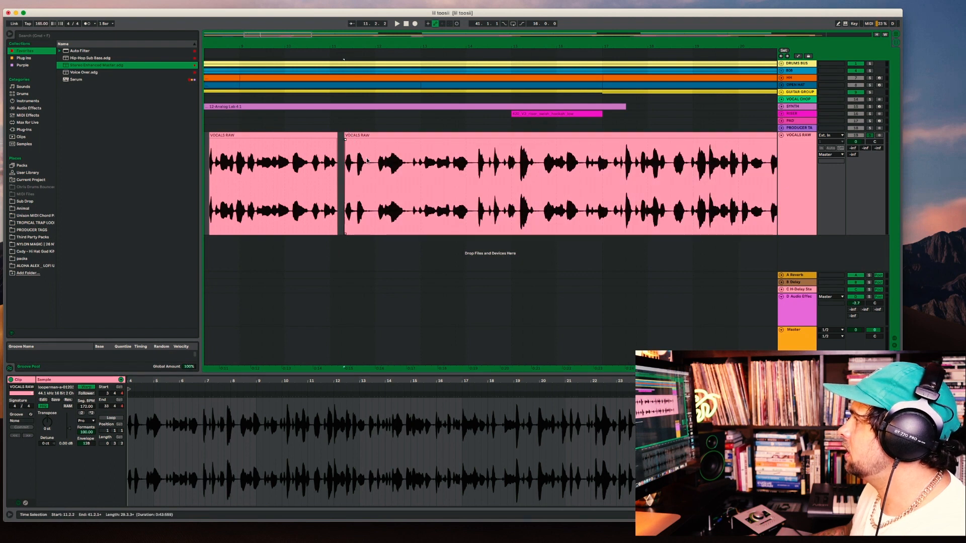
Cut out the silence just before bar 12 of the vocal and add short fades to the edges of the surrounding clips
left_click_drag(368, 160, 376, 171)
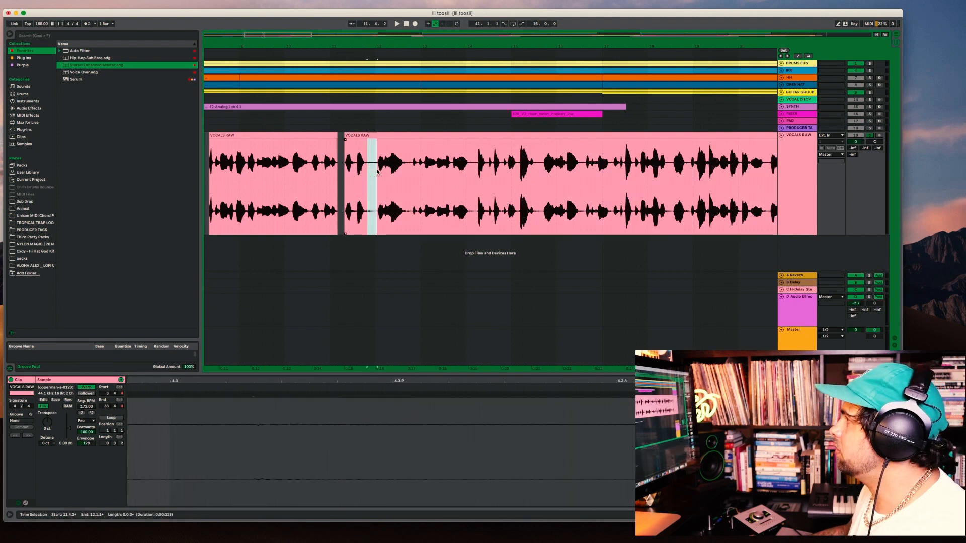
key("super+e")
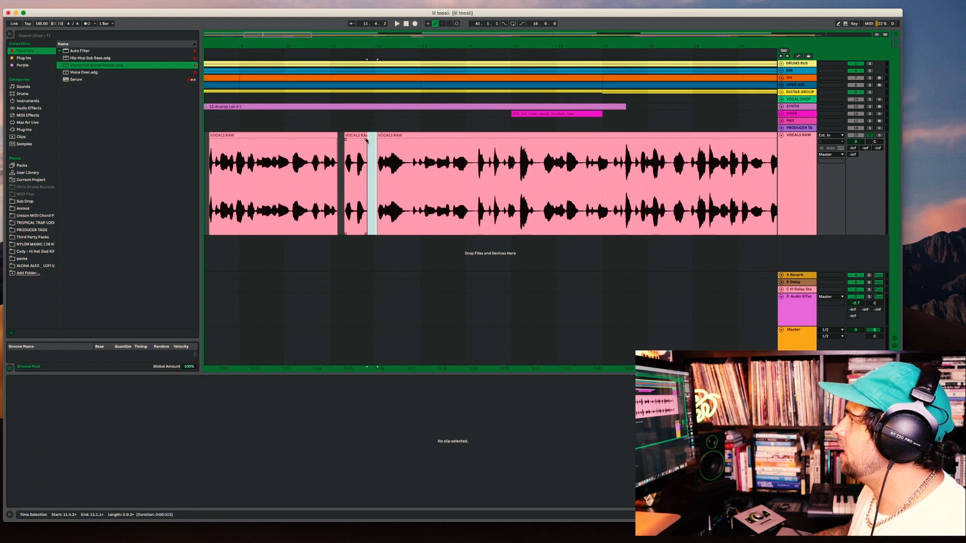
left_click(366, 141)
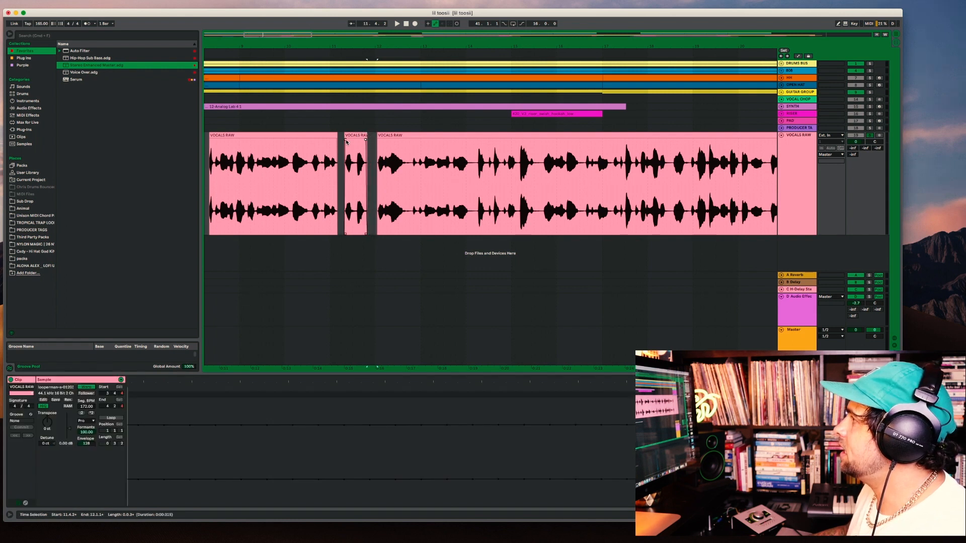
left_click(346, 141)
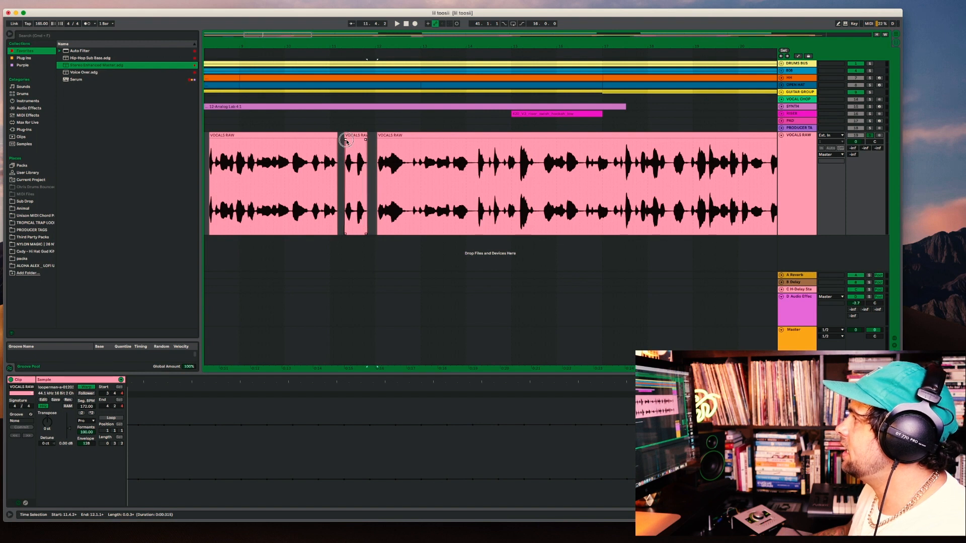
left_click(379, 140)
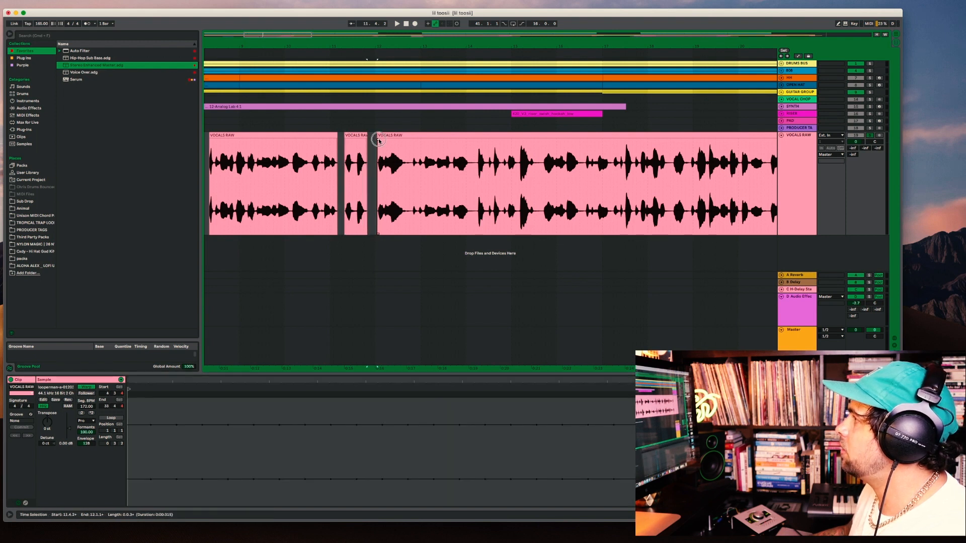
left_click(336, 141)
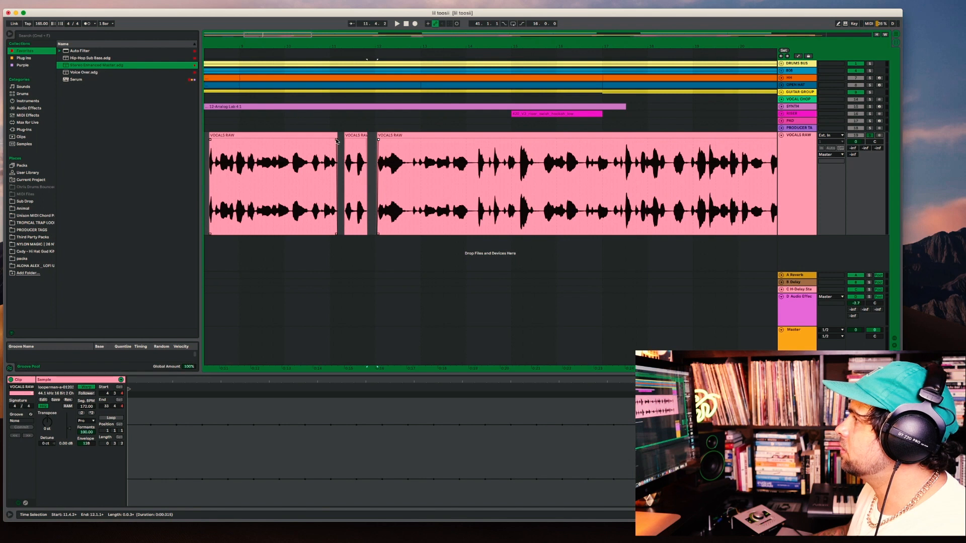
Remove the tiny gap between phrases at bar 10 of the first vocal clip and fade the edges on both sides
scroll(308, 151, "left", 3)
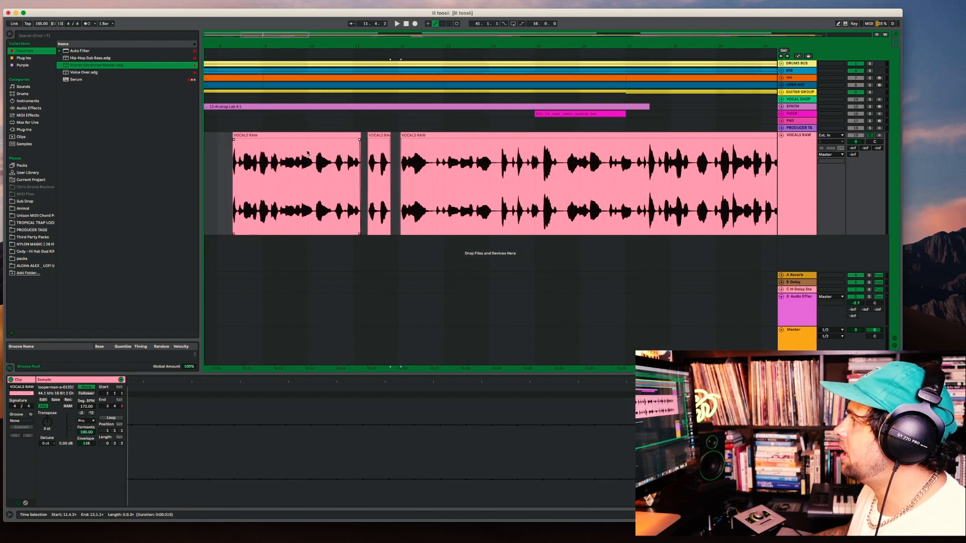
left_click(313, 170)
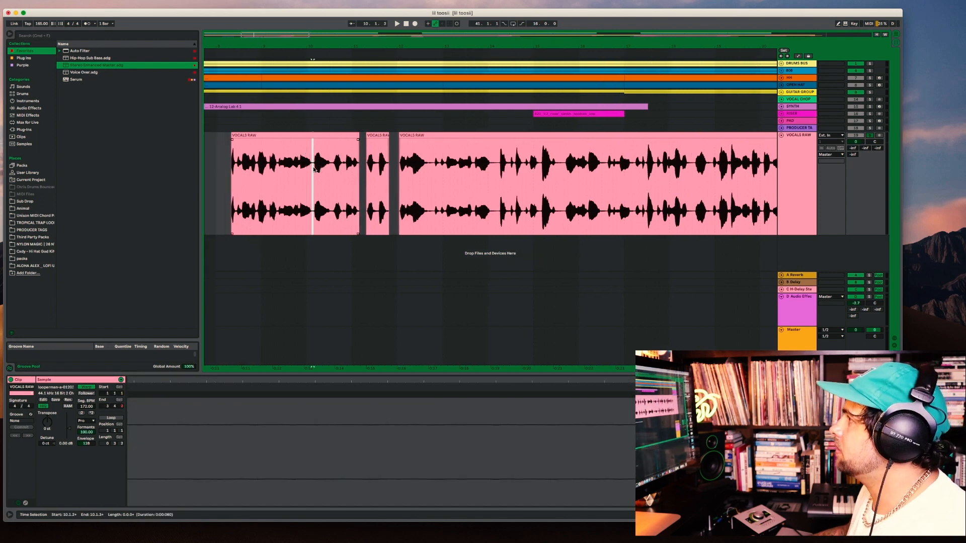
key("super+e")
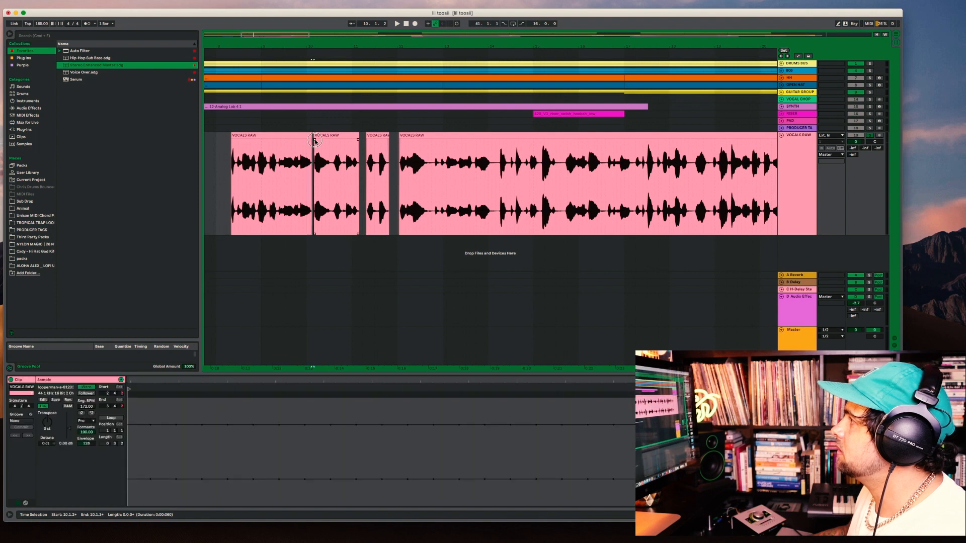
left_click(311, 140)
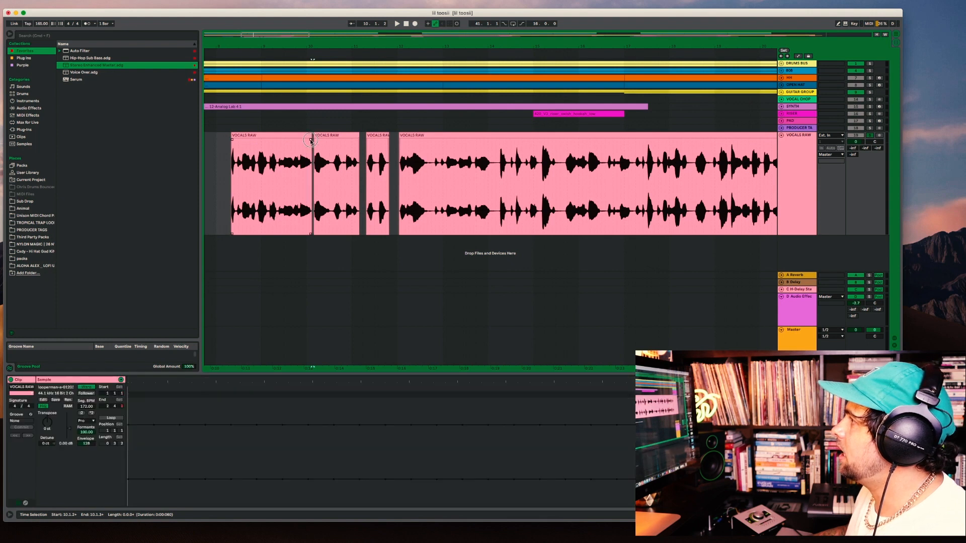
Audition the vocal from bar 12, delete the short pause after its first phrase and fade out the phrase's end
left_click(424, 171)
key("space")
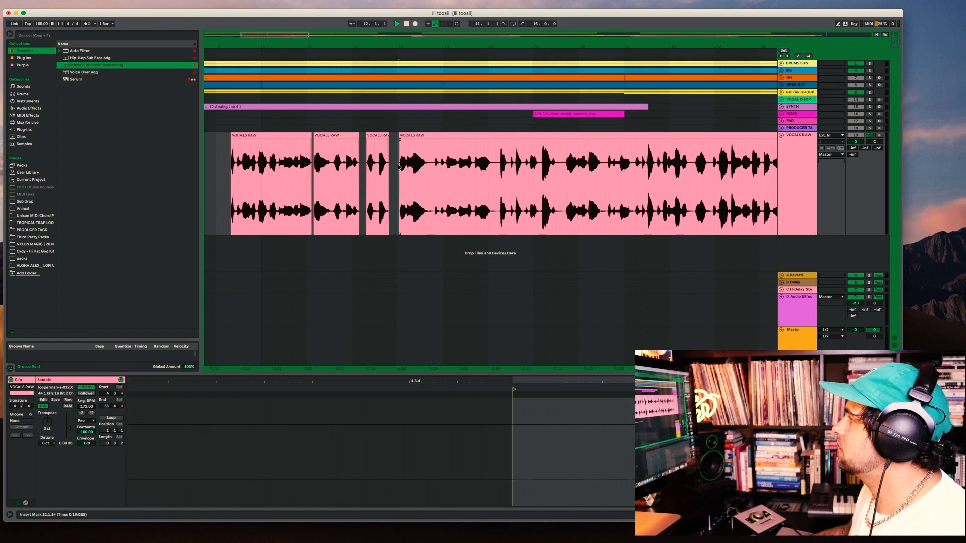
key("space")
left_click_drag(429, 168, 433, 167)
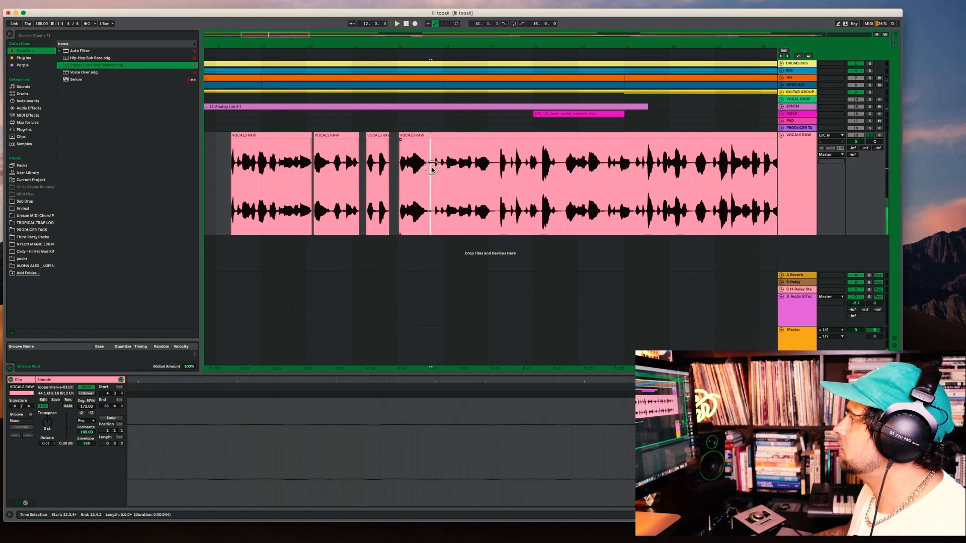
key("Delete")
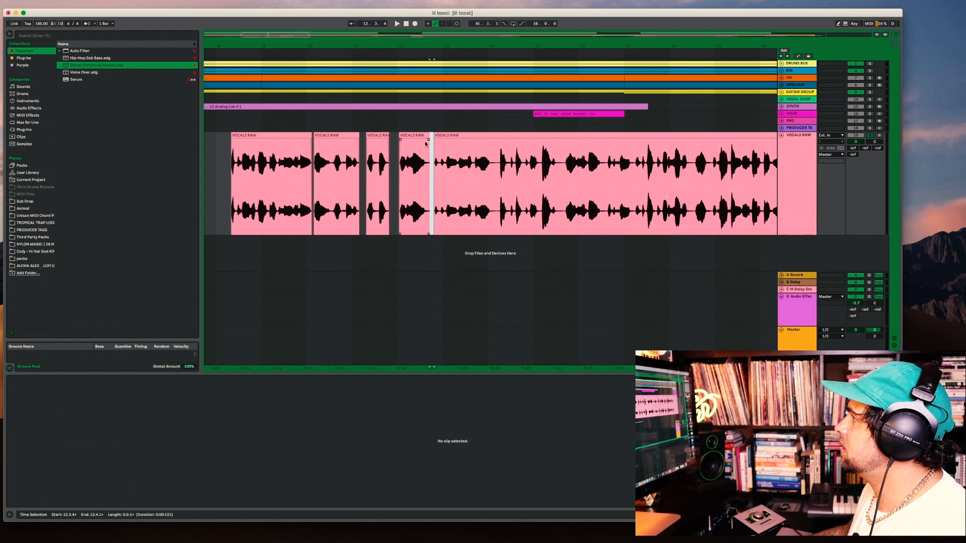
left_click(428, 141)
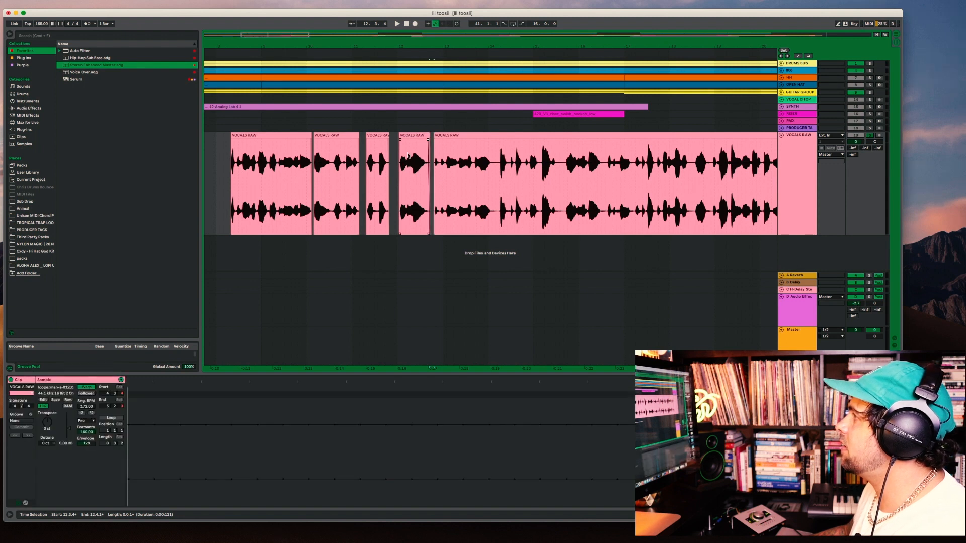
Extend the end of the short vocal clip at bar 12 slightly and audition its transition into the following clip
left_click(412, 152)
key("space")
key("space")
left_click(430, 136)
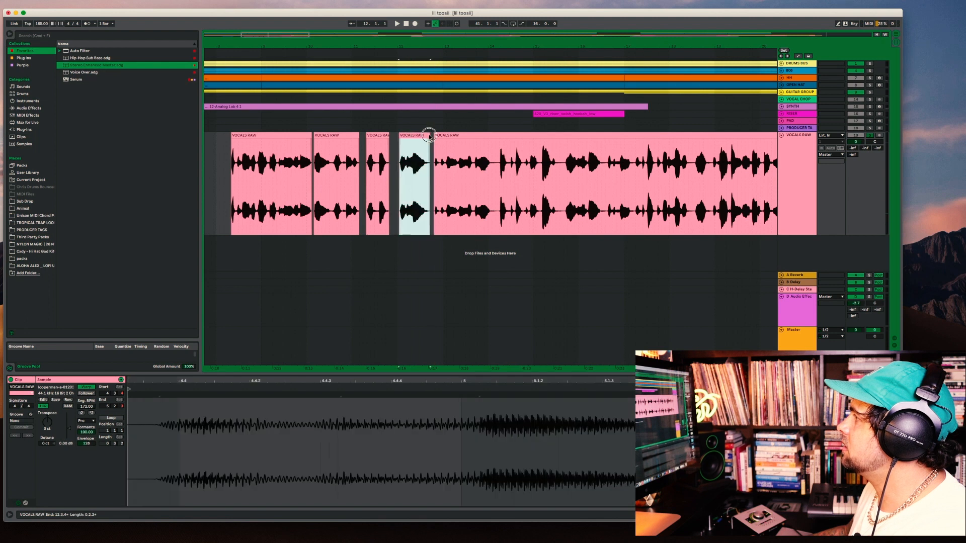
left_click(420, 153)
key("space")
key("space")
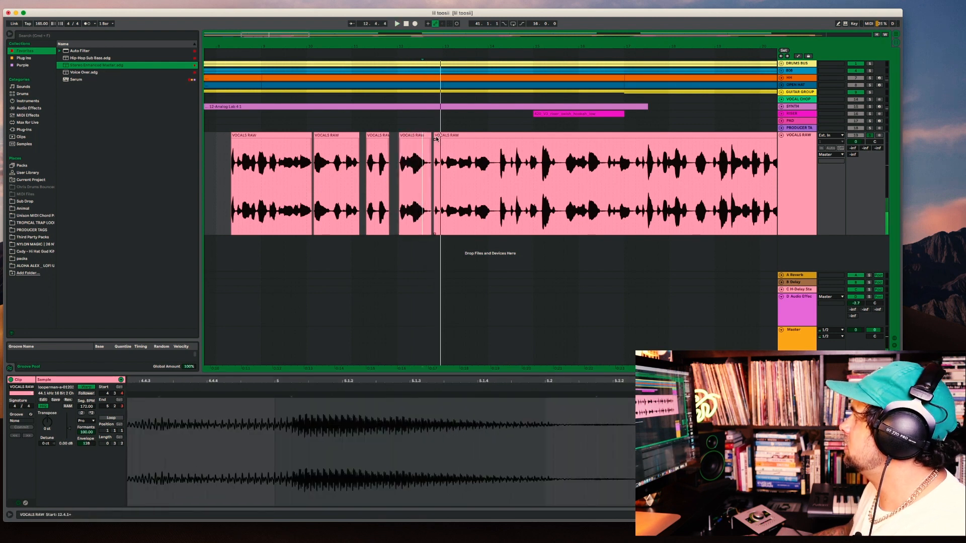
Play the edited vocal from just before its first clip to check the cuts and fades
left_click_drag(407, 35, 412, 202)
scroll(411, 202, "left", 15)
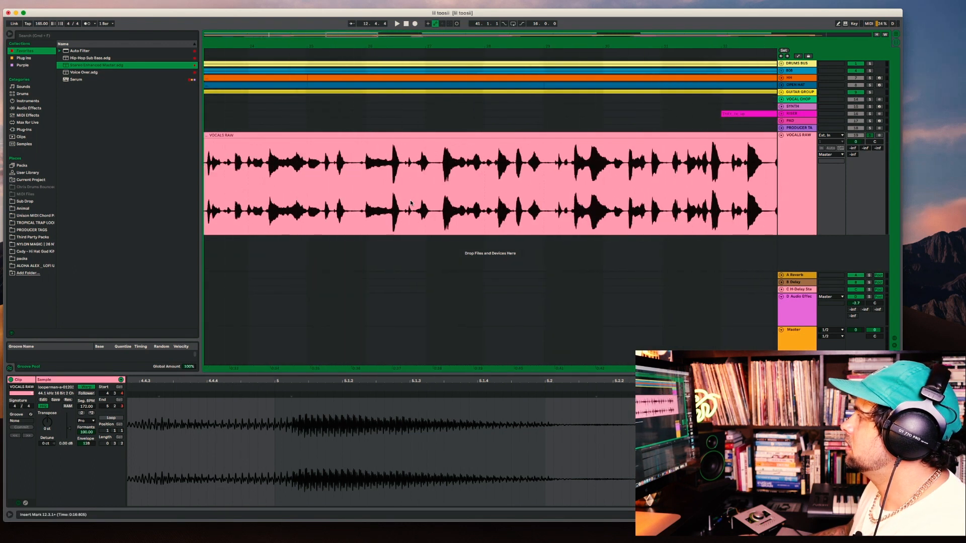
scroll(410, 203, "left", 10)
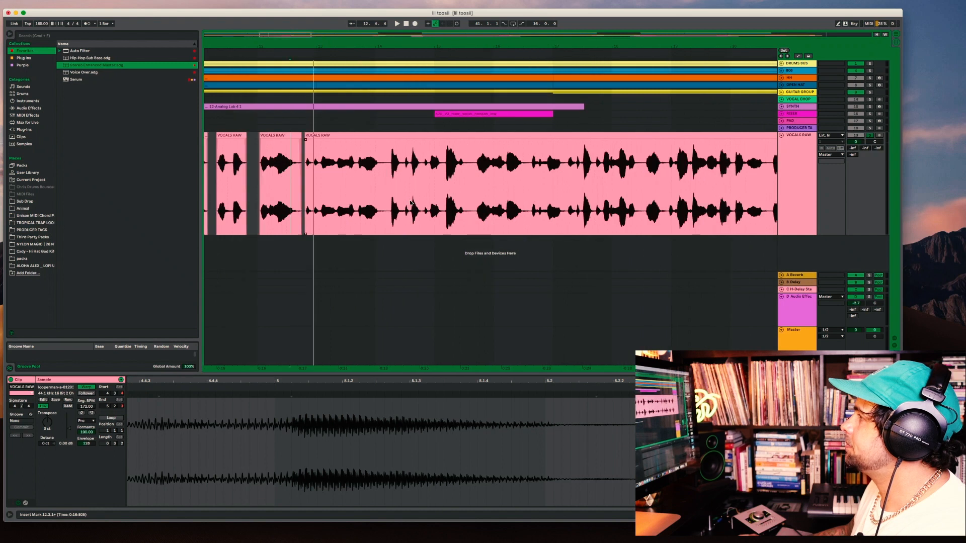
scroll(409, 202, "left", 6)
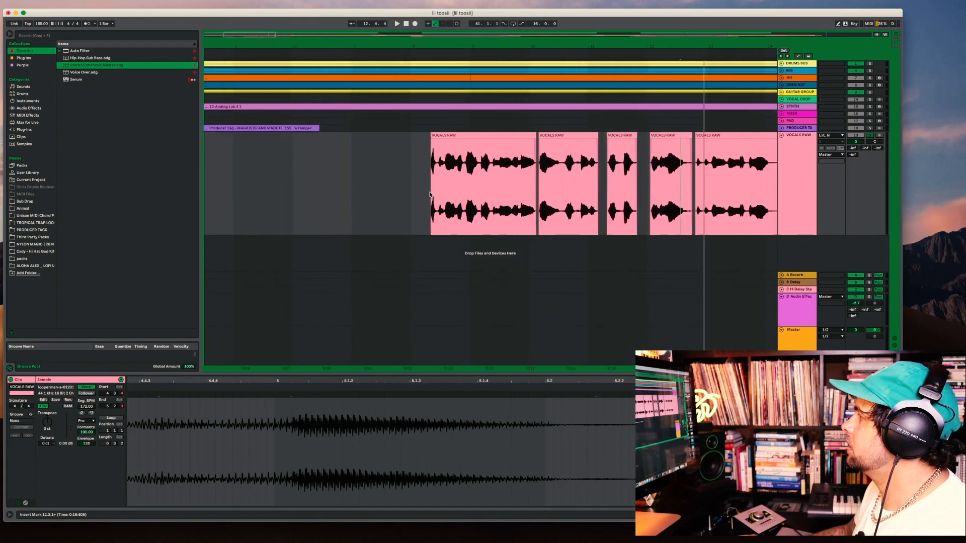
left_click(427, 189)
key("space")
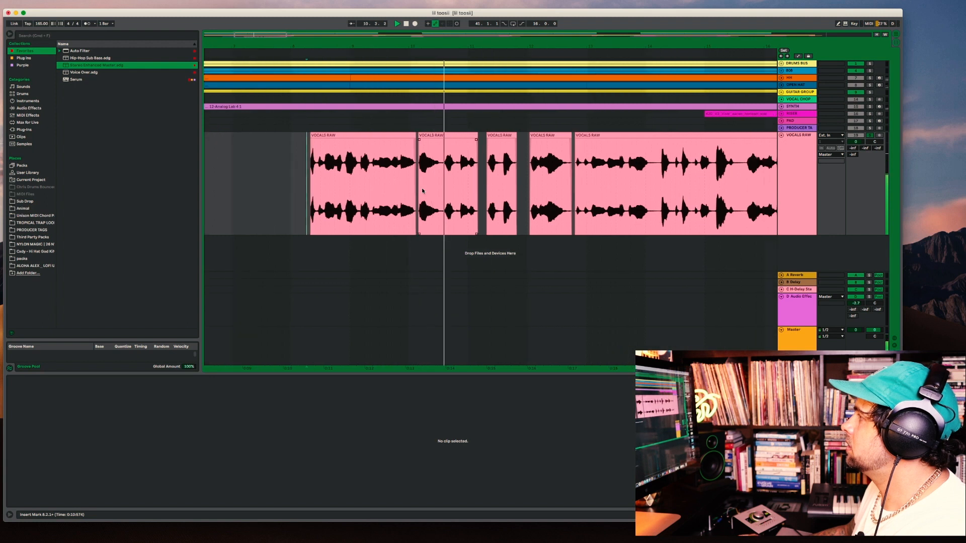
key("space")
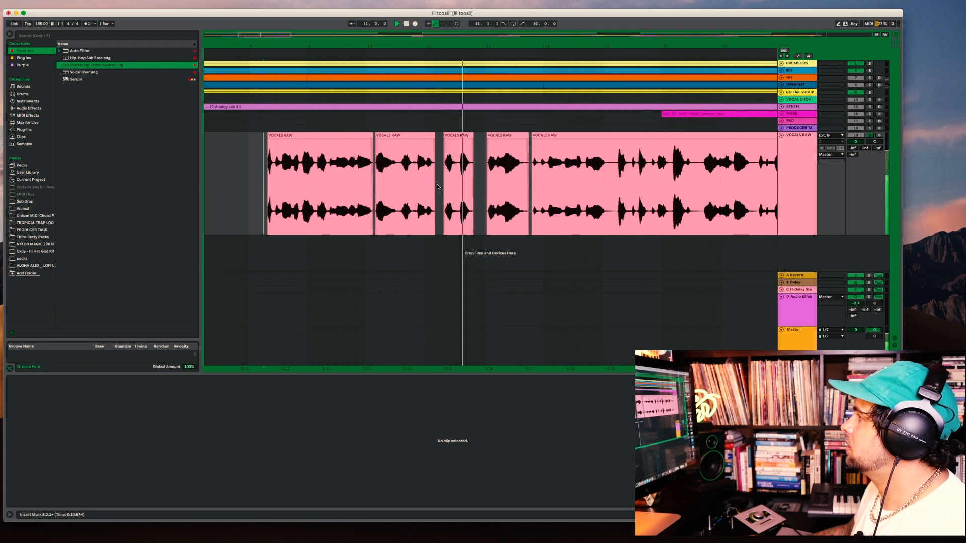
Lengthen the ends of the second and third vocal clips slightly, auditioning each phrase ending
left_click(437, 136)
left_click_drag(437, 136, 439, 136)
left_click(421, 160)
key("space")
key("space")
left_click_drag(473, 136, 476, 136)
left_click(461, 151)
key("space")
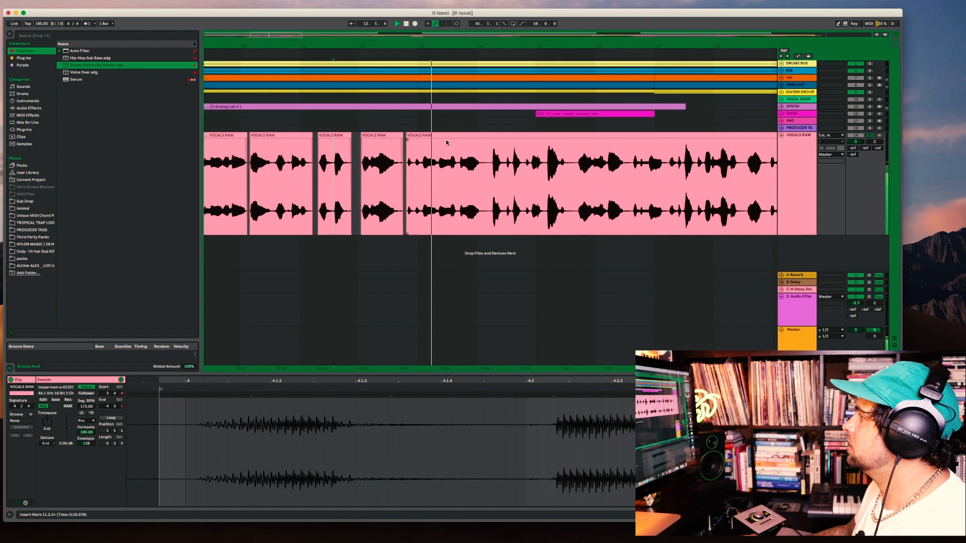
Delete the short vocal pause early in bar 14, fade out the preceding phrase and audition the transition
key("space")
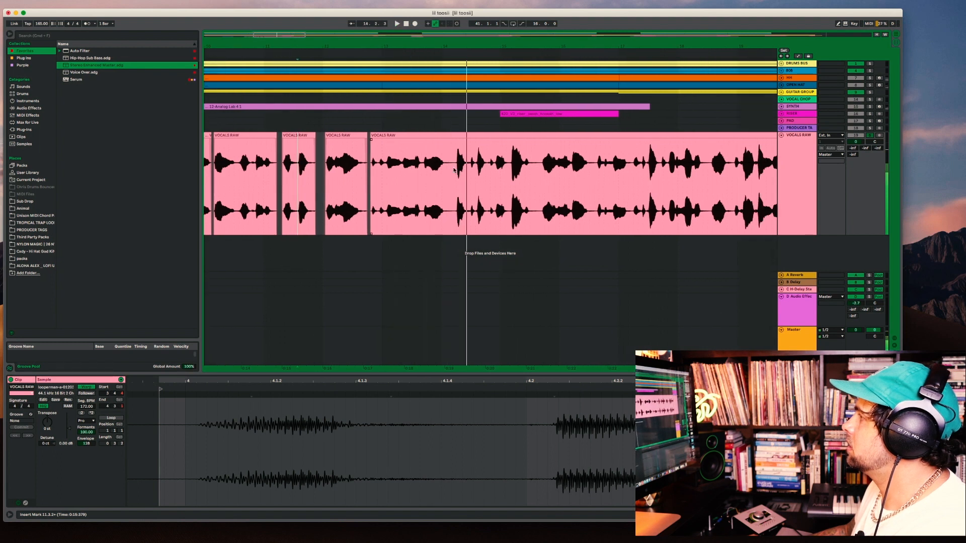
left_click_drag(450, 166, 456, 169)
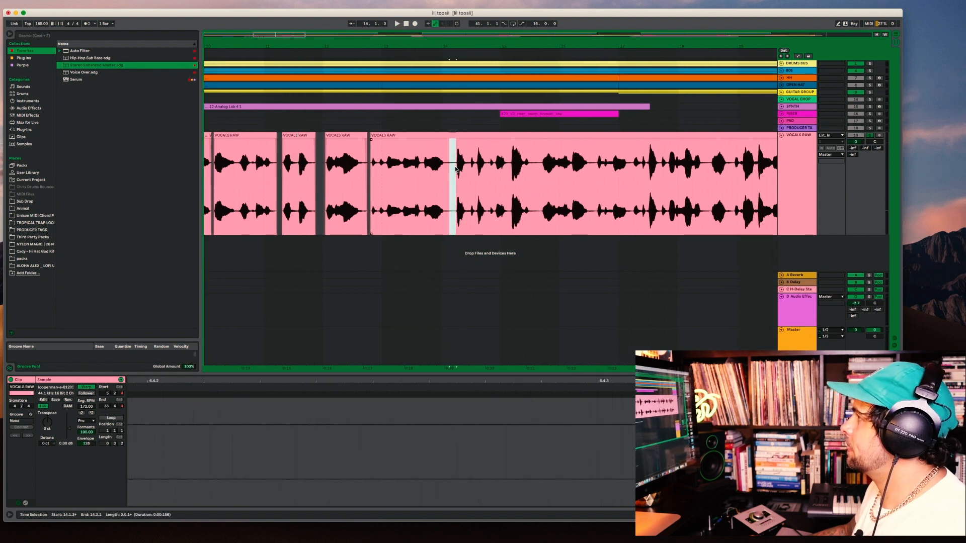
key("Delete")
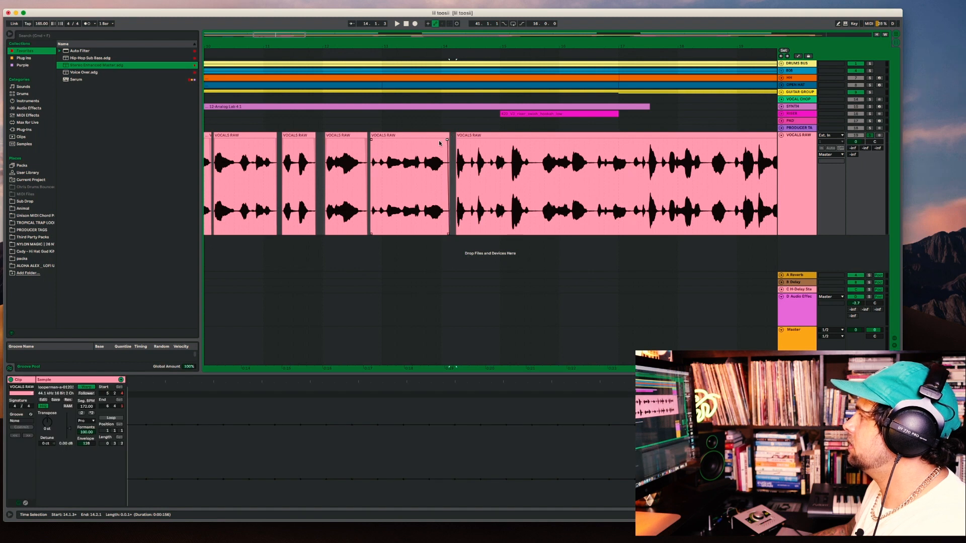
left_click(436, 144)
key("space")
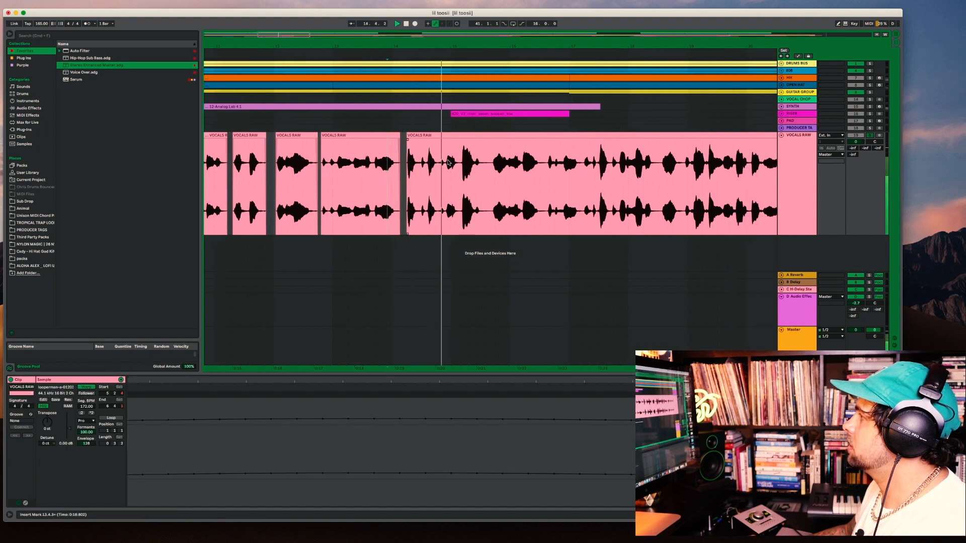
Cut out the silent gap in the second half of bar 15, fade the adjoining clip edges and play across it
key("space")
left_click_drag(420, 168, 430, 167)
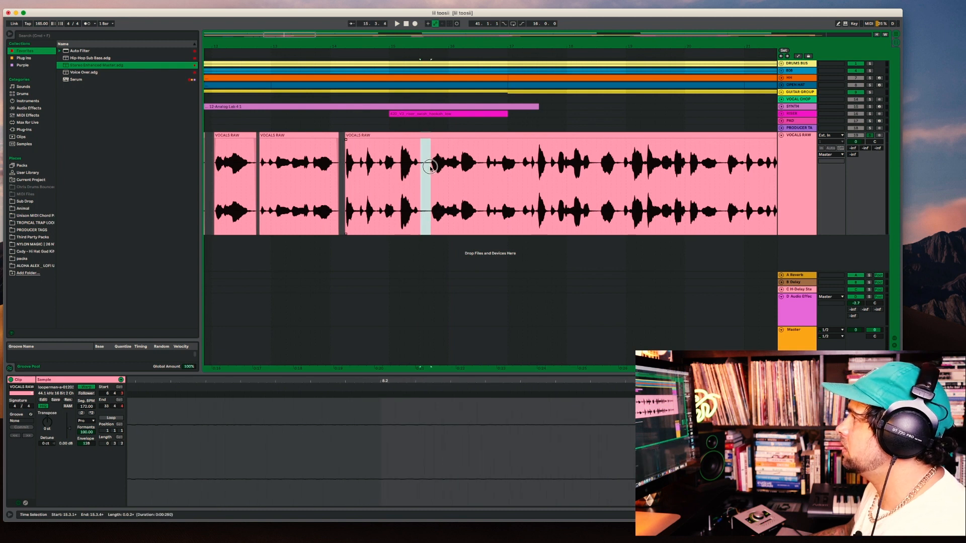
key("Delete")
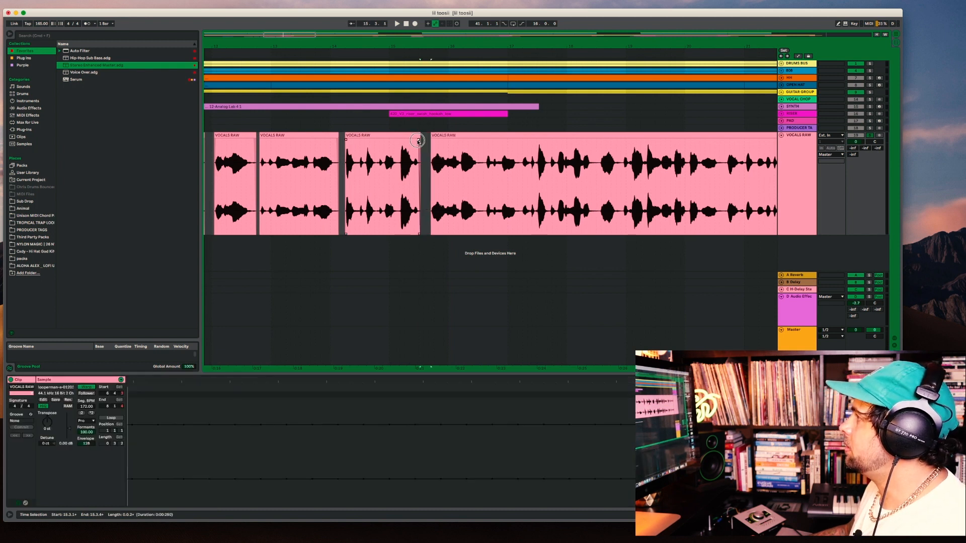
left_click(432, 141)
left_click(396, 144)
key("space")
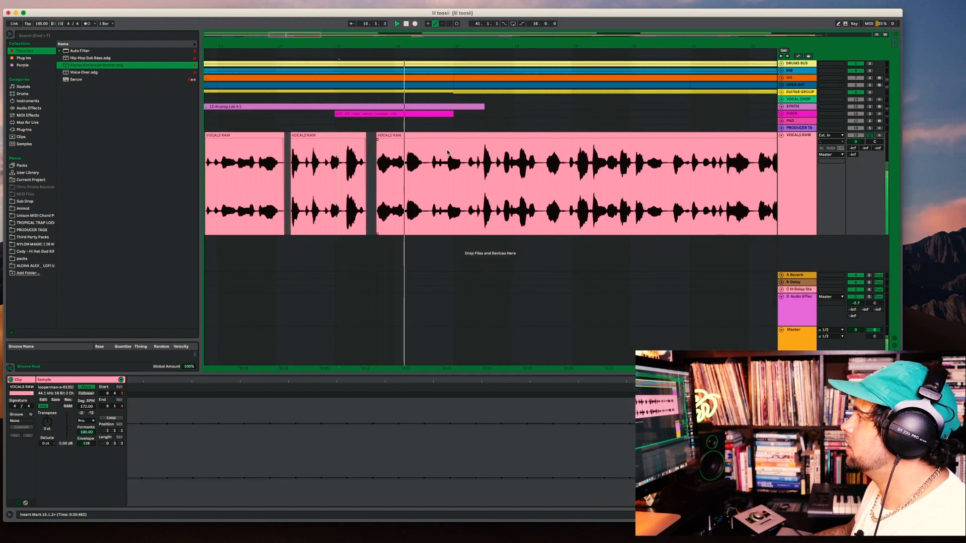
Remove the pause at beat 3 of bar 16, fade the clip edges around it and audition the result
left_click_drag(423, 169, 429, 170)
key("super+e")
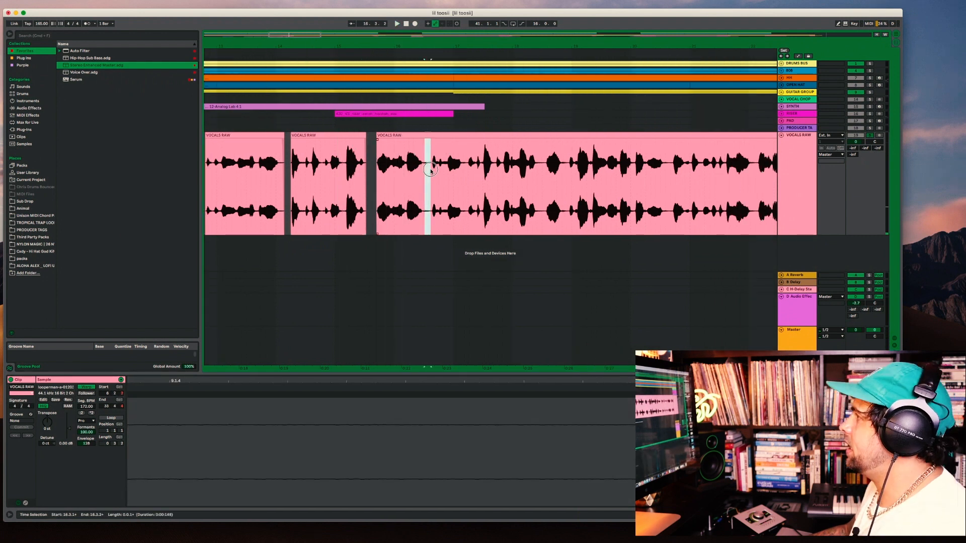
key("Delete")
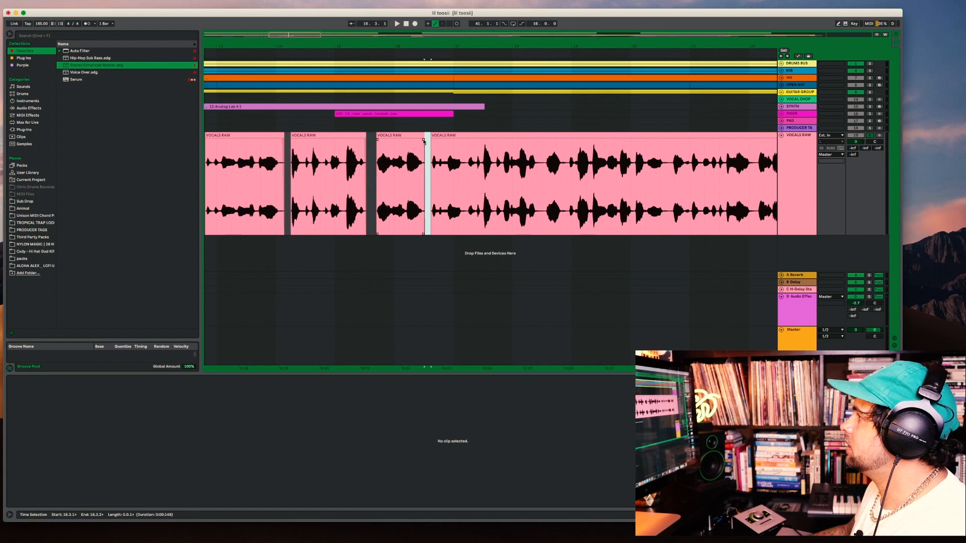
left_click(424, 141)
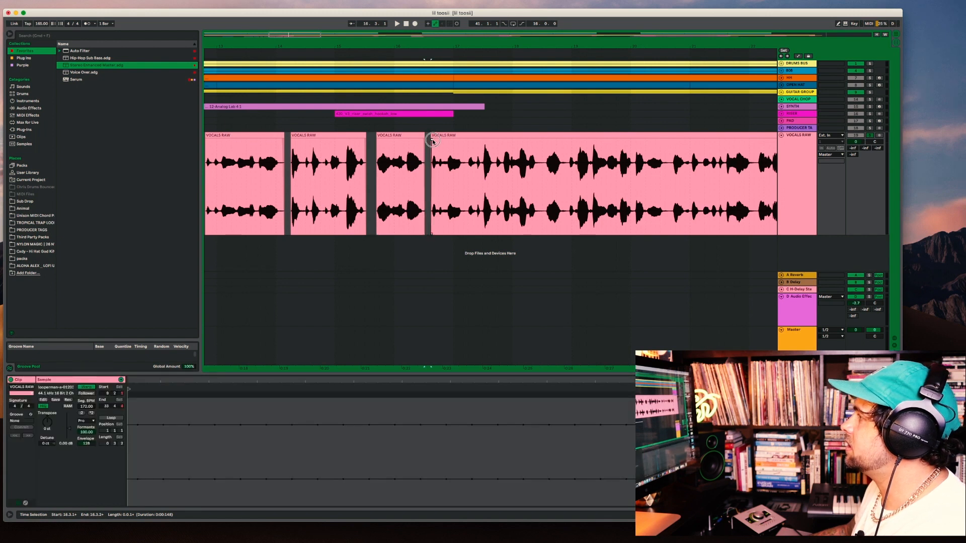
left_click(379, 145)
key("space")
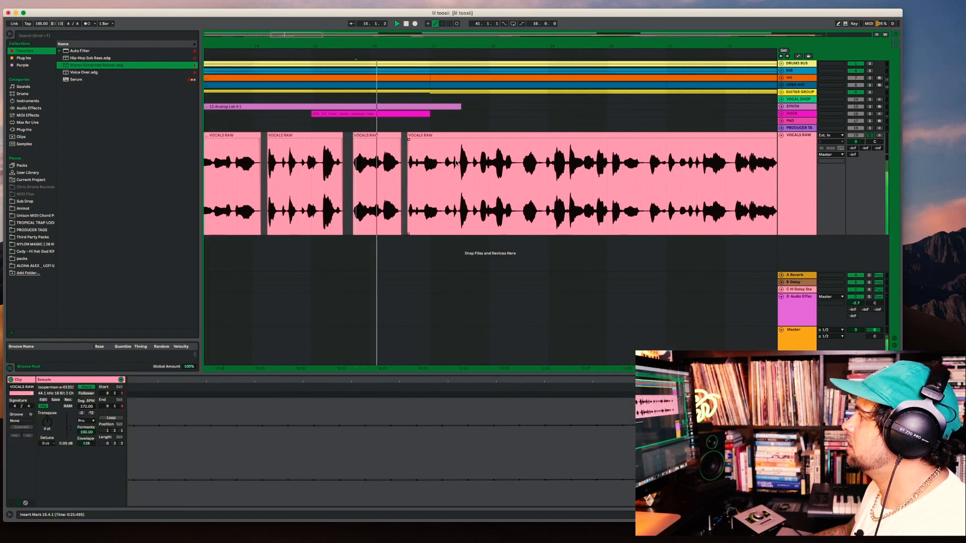
Delete the brief silence in the first beat of bar 17, fade the neighbouring clip edges and continue playback
key("space")
left_click_drag(398, 167, 402, 168)
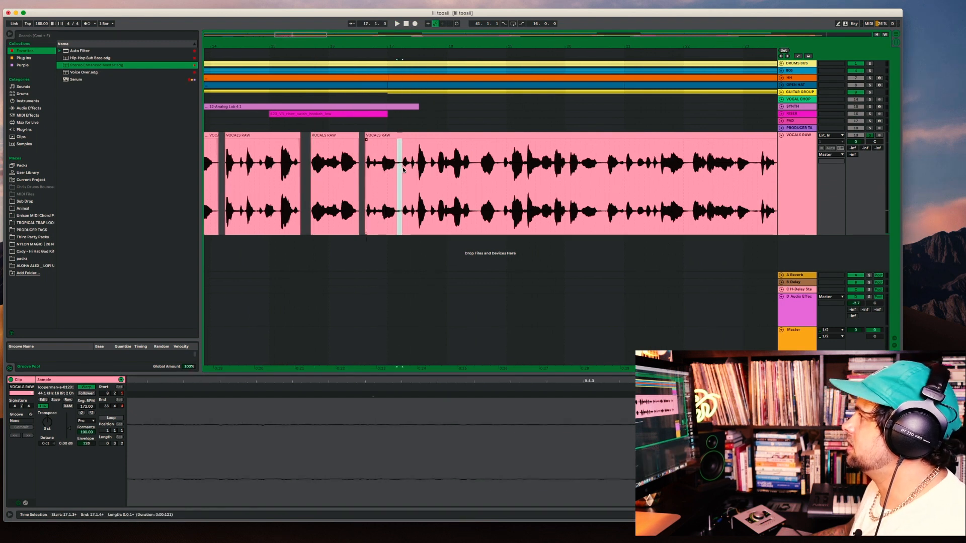
key("super+e")
key("Delete")
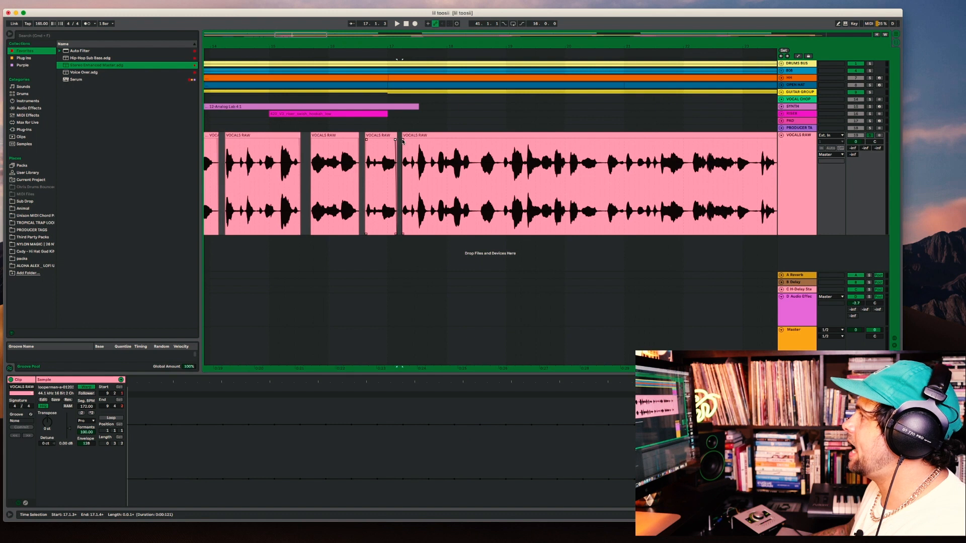
key("space")
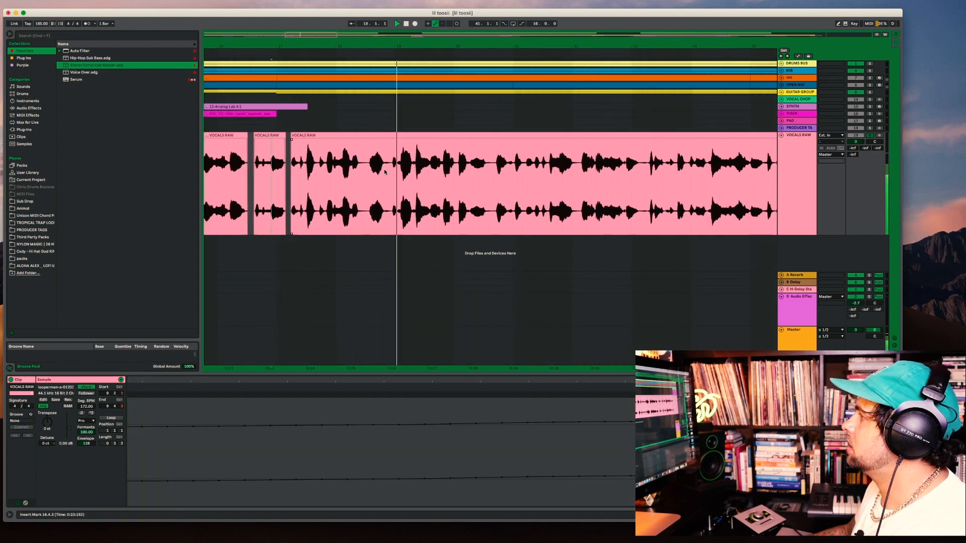
Find the pause after the phrase in bar 18, delete it from beat 2 to beat 3 and fade the phrase's end
key("space")
left_click(361, 170)
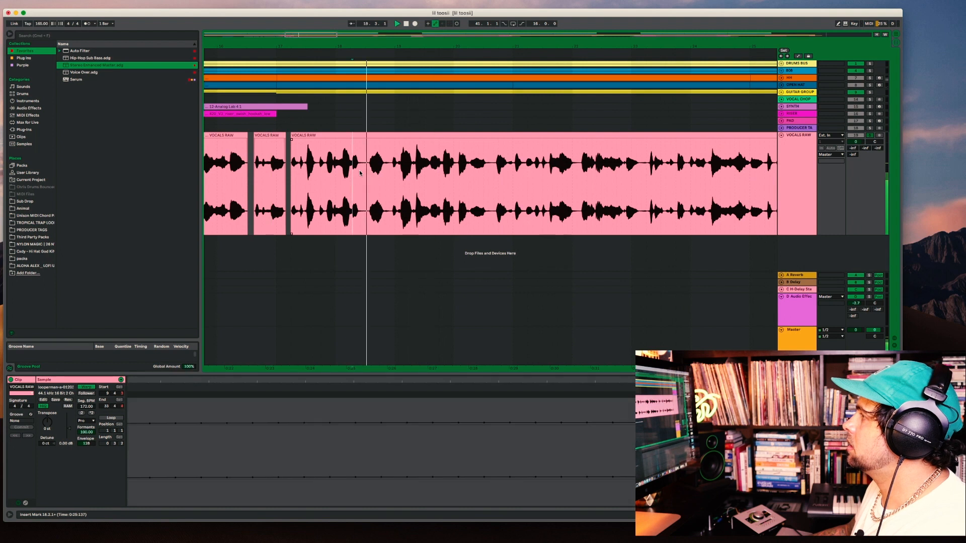
left_click_drag(364, 171, 368, 171)
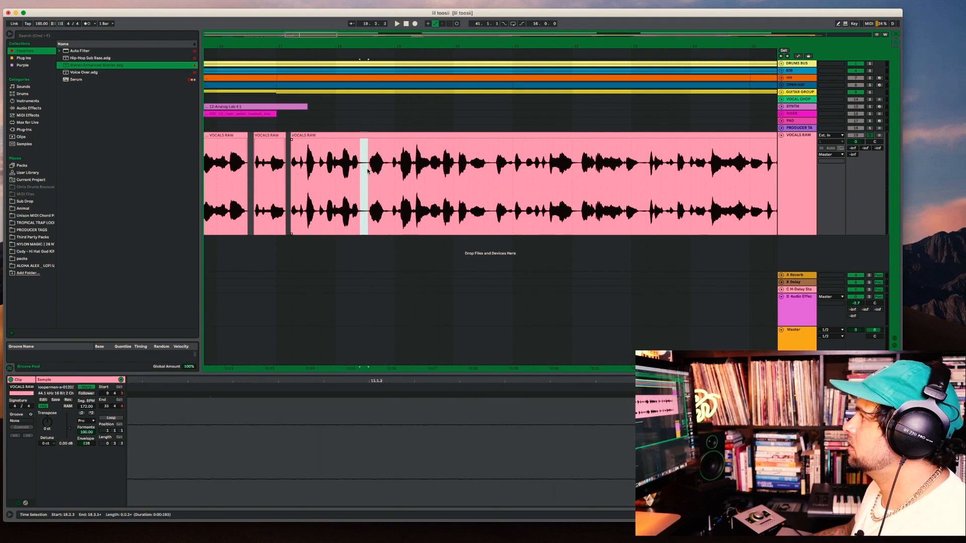
key("Delete")
left_click(358, 141)
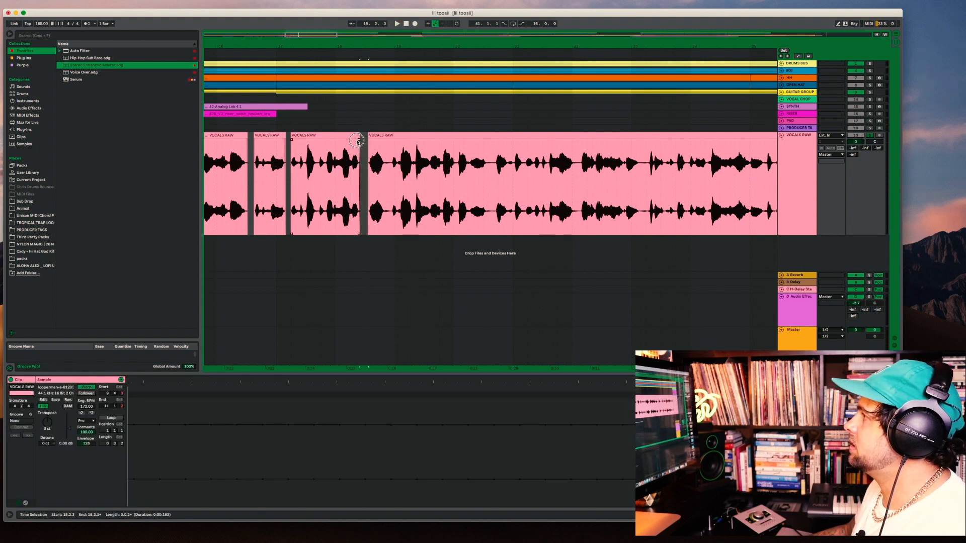
left_click(365, 154)
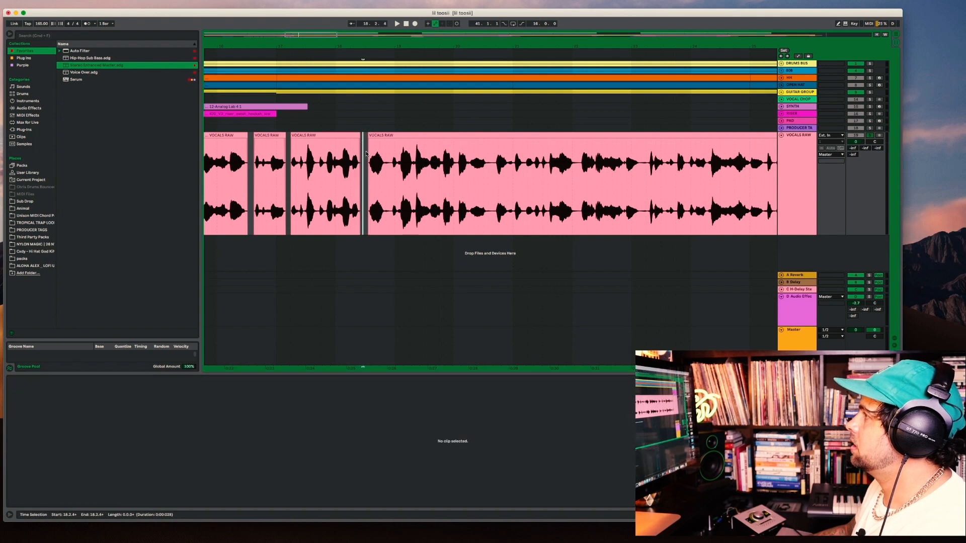
Delete the short gap in beat 4 of bar 18, fade out the small clip before it and play on
left_click(387, 168)
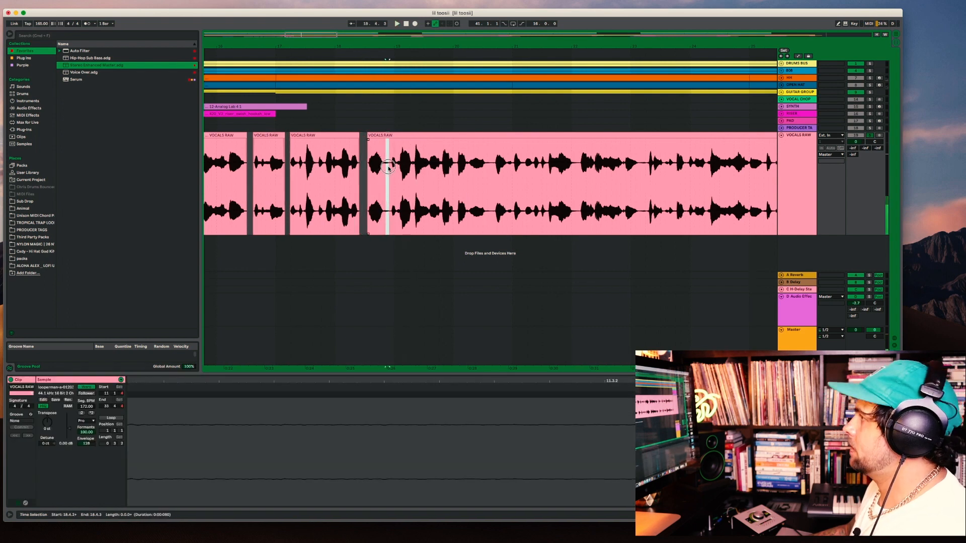
left_click_drag(388, 168, 391, 166)
key("Delete")
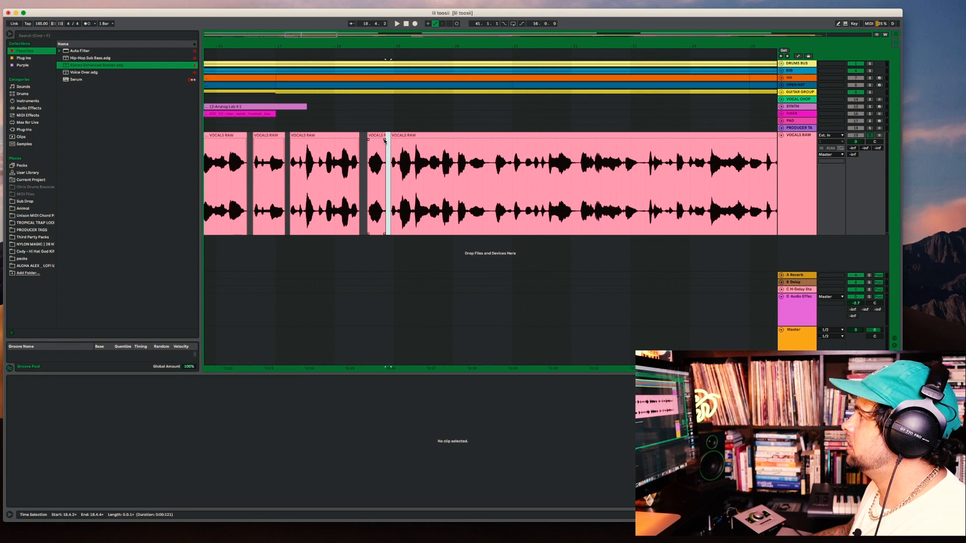
left_click(384, 141)
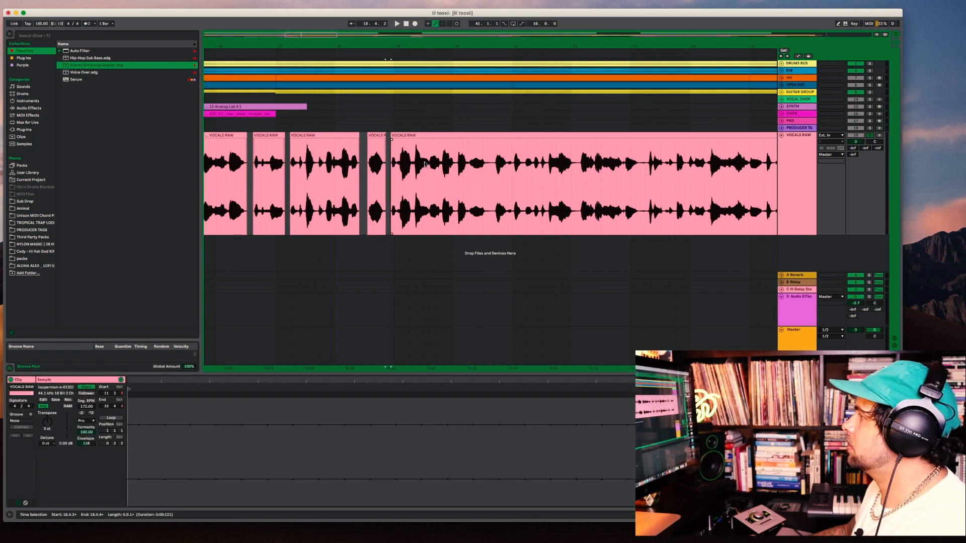
key("space")
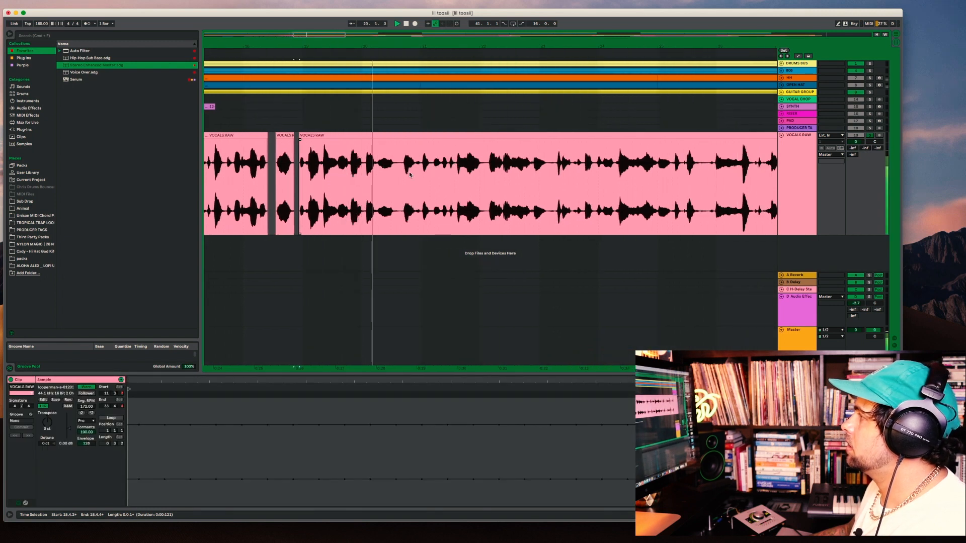
Cut the silence around beat 3 of bar 20 out of the vocal and audition the following phrase
key("space")
left_click_drag(396, 166, 404, 166)
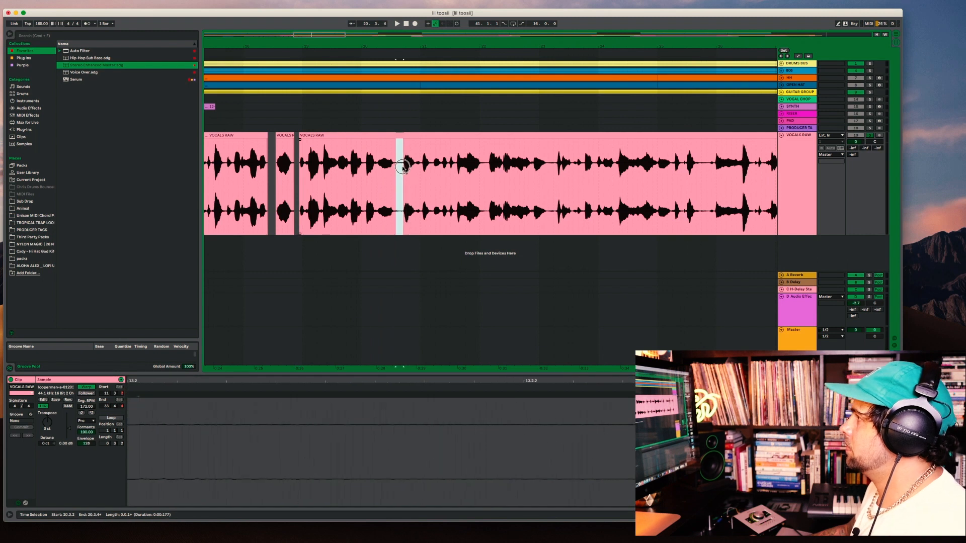
key("Delete")
left_click(398, 144)
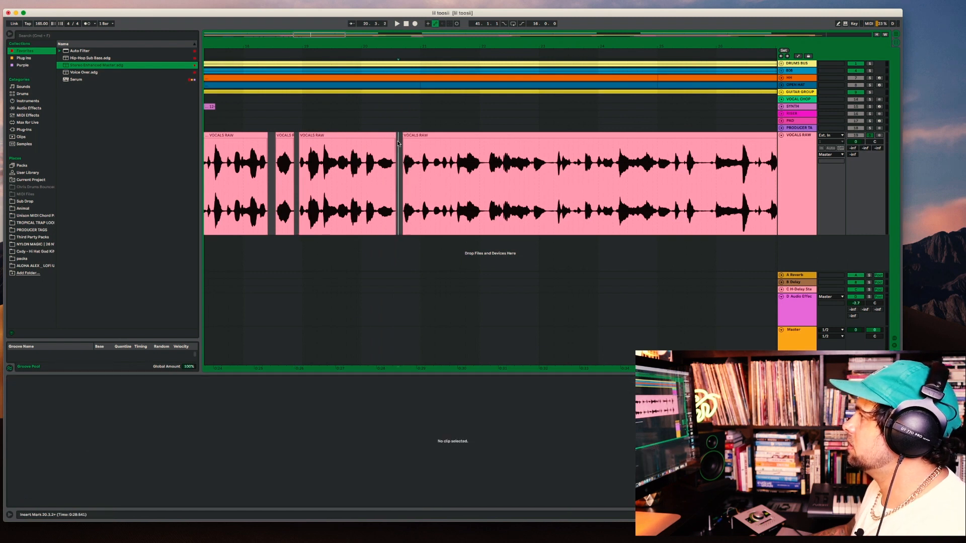
key("space")
scroll(397, 144, "right", 5)
Delete the vocal pause at the start of bar 22 and audition from the end of bar 21
key("space")
left_click_drag(376, 143, 370, 143)
key("Delete")
left_click(370, 151)
key("space")
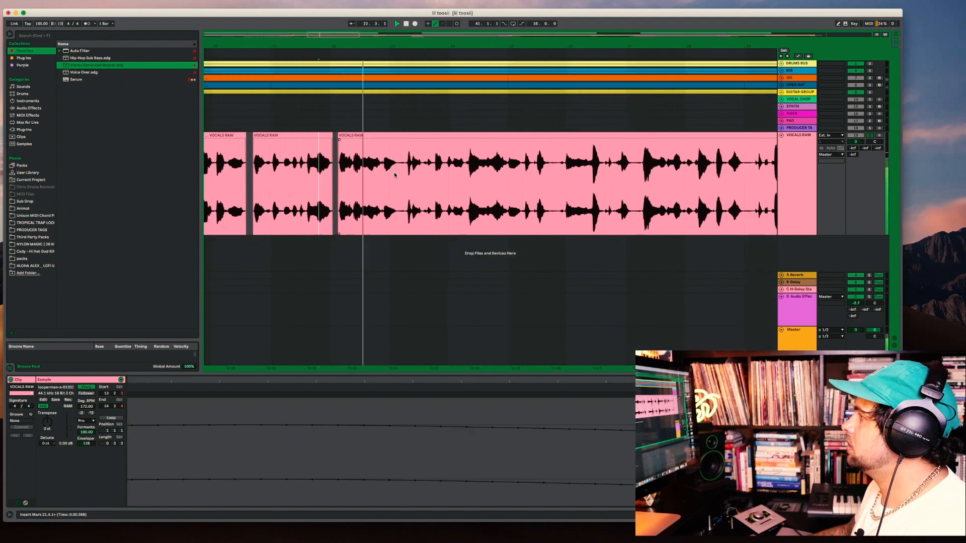
Remove the silent gap early in bar 23, fade the preceding clip's end and play through the cut
key("space")
left_click_drag(406, 141, 397, 141)
key("Delete")
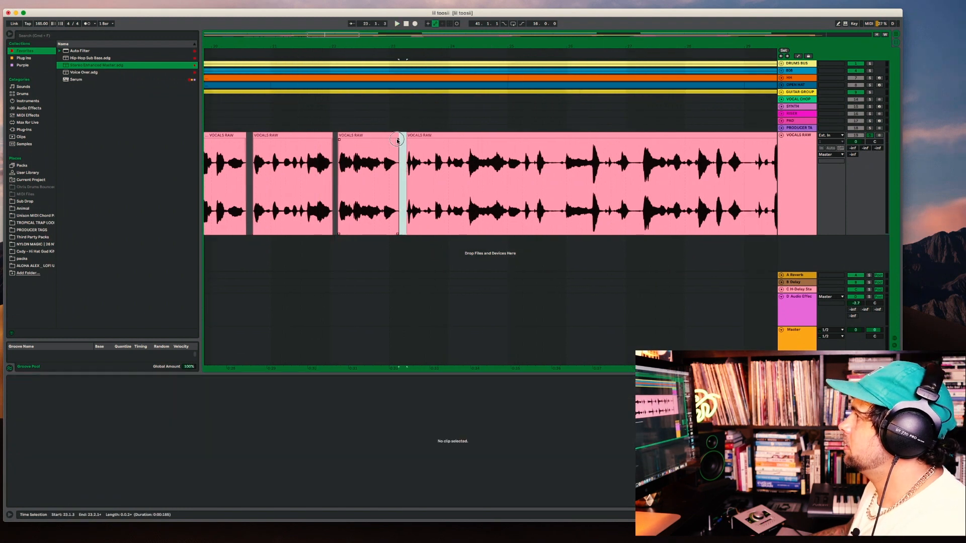
left_click(381, 143)
key("space")
scroll(395, 172, "right", 3)
Delete the roughly one-beat pause near the end of bar 25 and play the vocal that follows
key("space")
left_click_drag(381, 171, 395, 171)
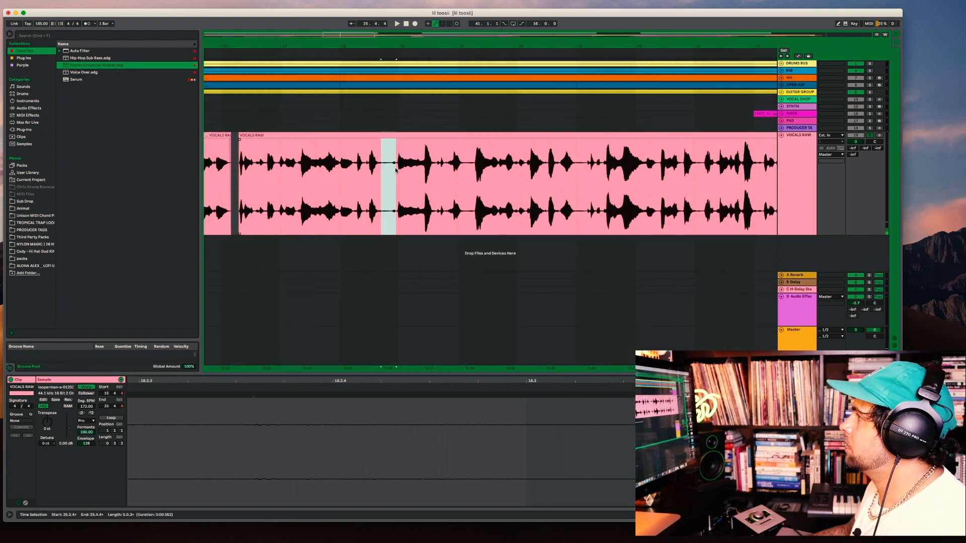
key("Delete")
left_click(396, 170)
key("space")
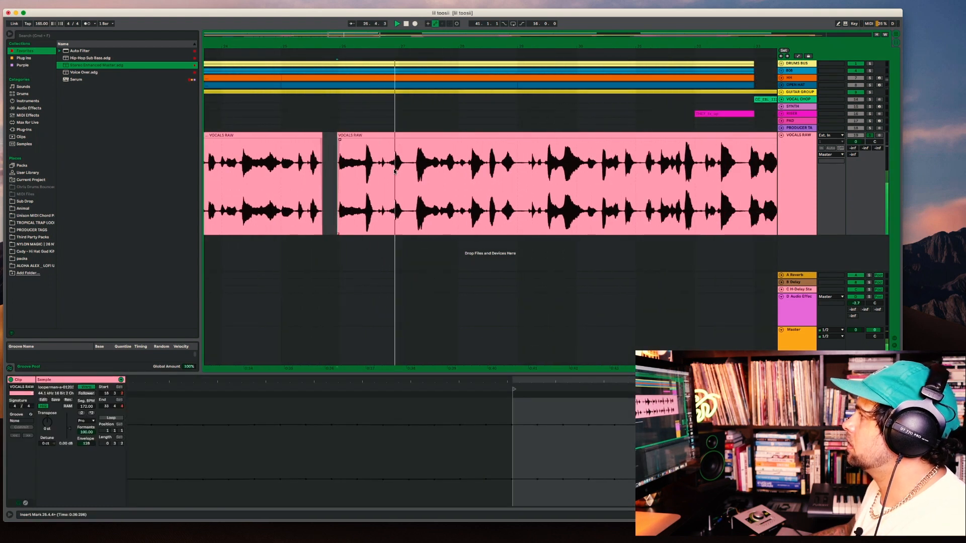
Cut out the vocal silence early in bar 27, fade the clip edges and continue playback
key("space")
left_click_drag(404, 169, 414, 167)
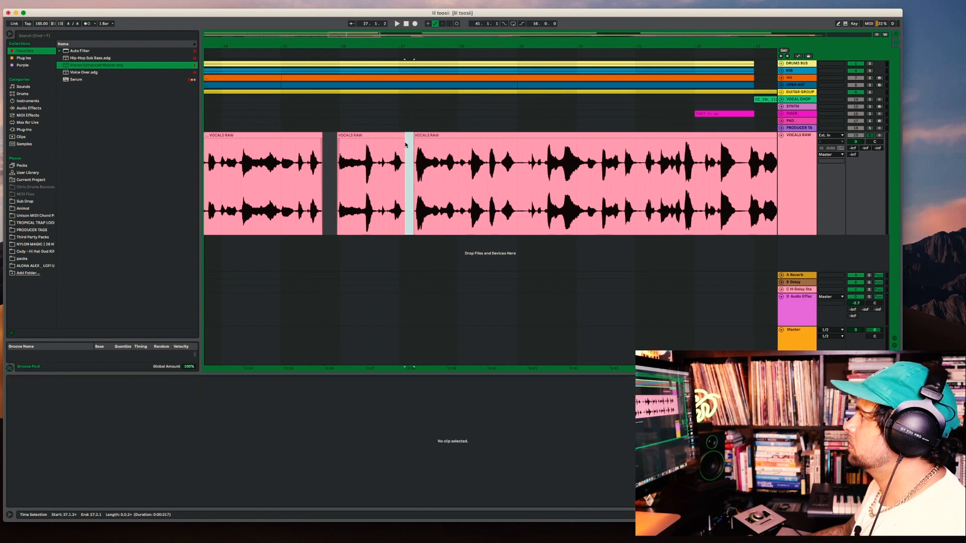
key("Delete")
scroll(433, 162, "right", 1)
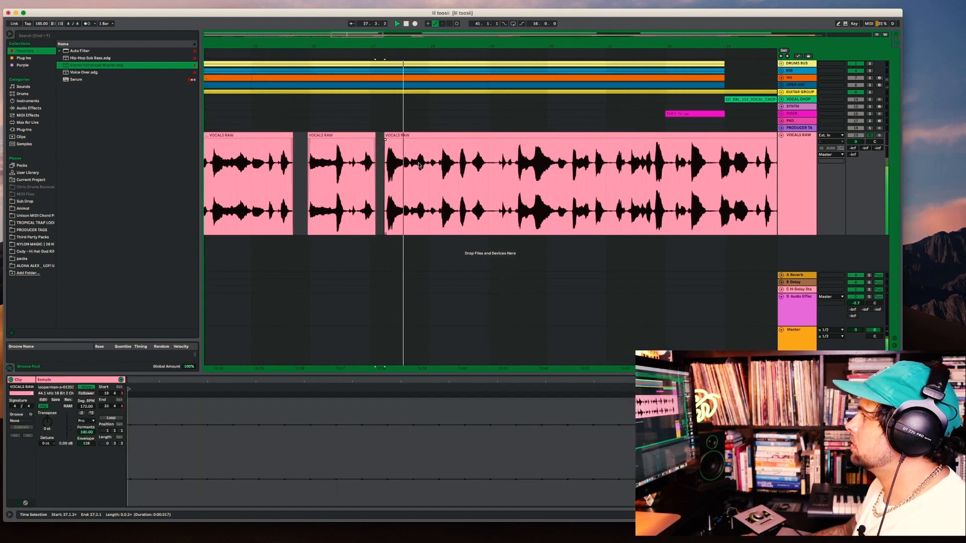
Delete the pause running from the end of bar 28 into bar 29, fade the clip edges and resume playback
scroll(433, 163, "right", 2)
left_click_drag(422, 168, 433, 168)
key("Delete")
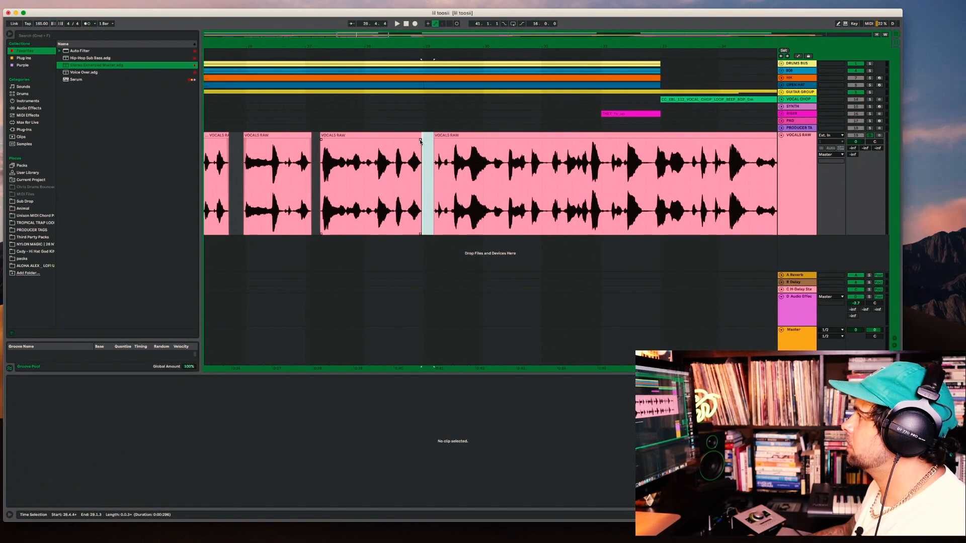
left_click(433, 142)
left_click(432, 142)
key("space")
Cut the remaining vocal pauses from bar 30 onward and fade out the last clip just before bar 41, auditioning its ending
scroll(441, 156, "right", 1)
scroll(442, 156, "right", 2)
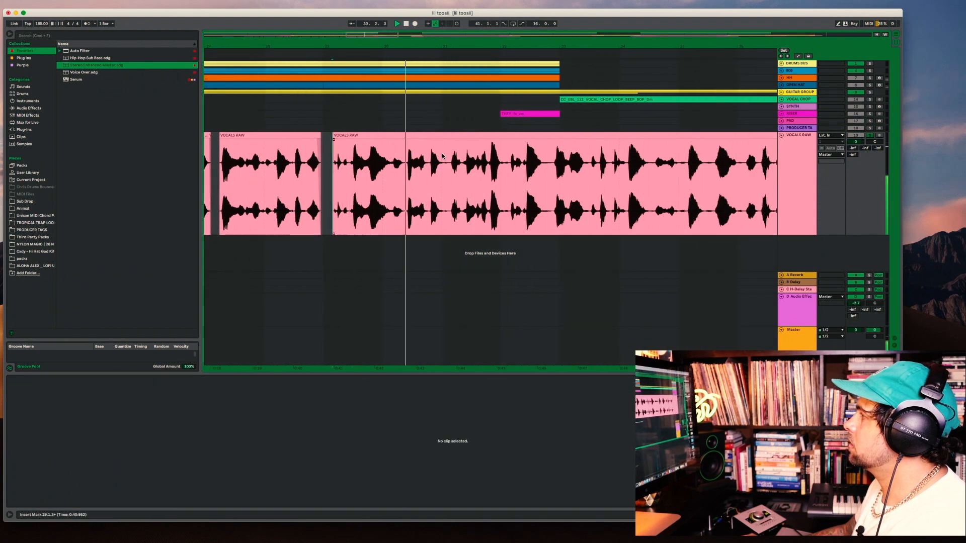
left_click_drag(406, 168, 414, 169)
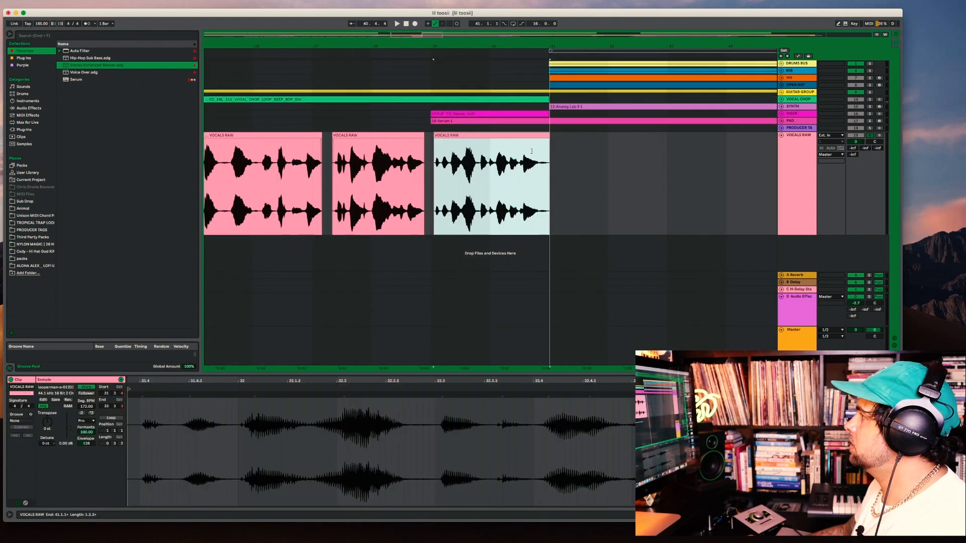
left_click(546, 141)
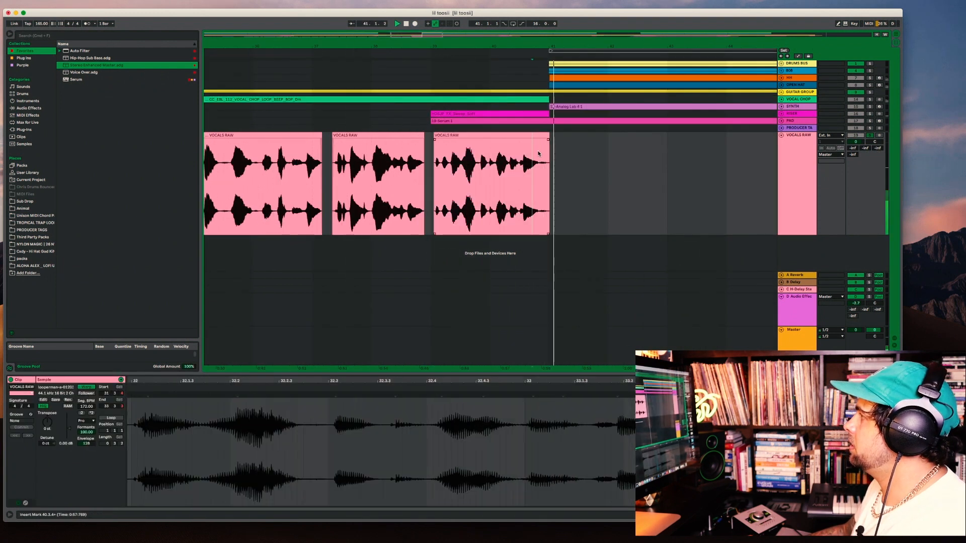
scroll(518, 171, "left", 3)
left_click(493, 196)
scroll(490, 196, "left", 5)
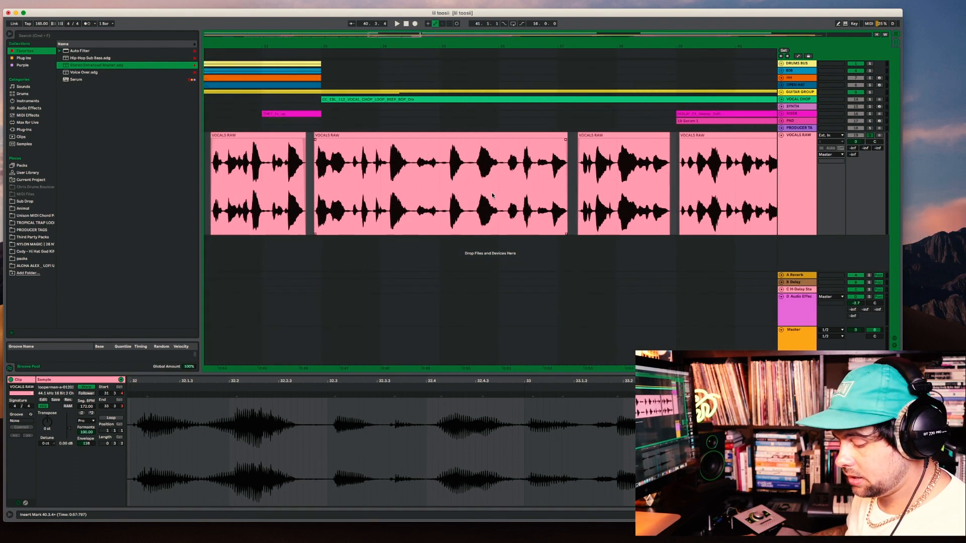
Extend the start of the first raw vocal clip slightly earlier in bar 8, leaving a short lead-in before the phrase
scroll(486, 195, "left", 7)
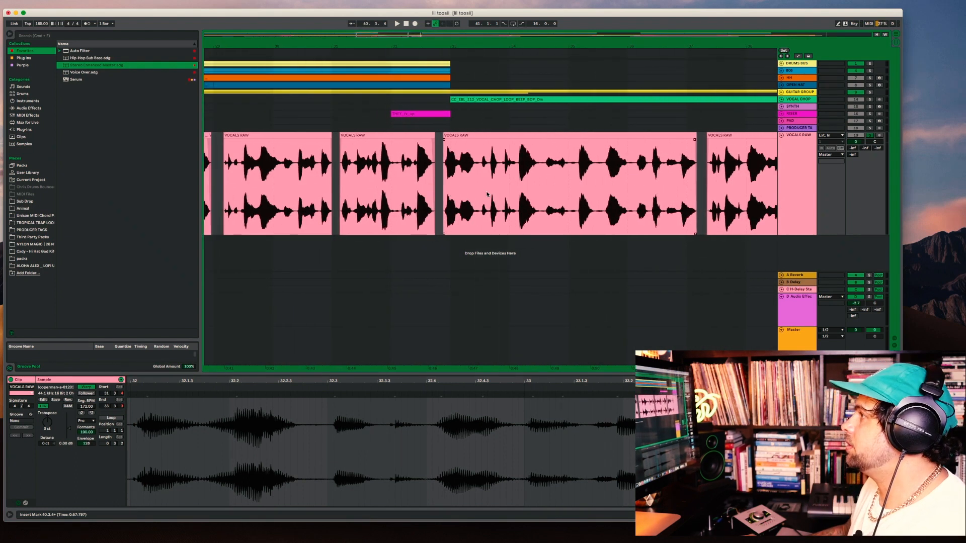
left_click(483, 193)
scroll(483, 193, "left", 10)
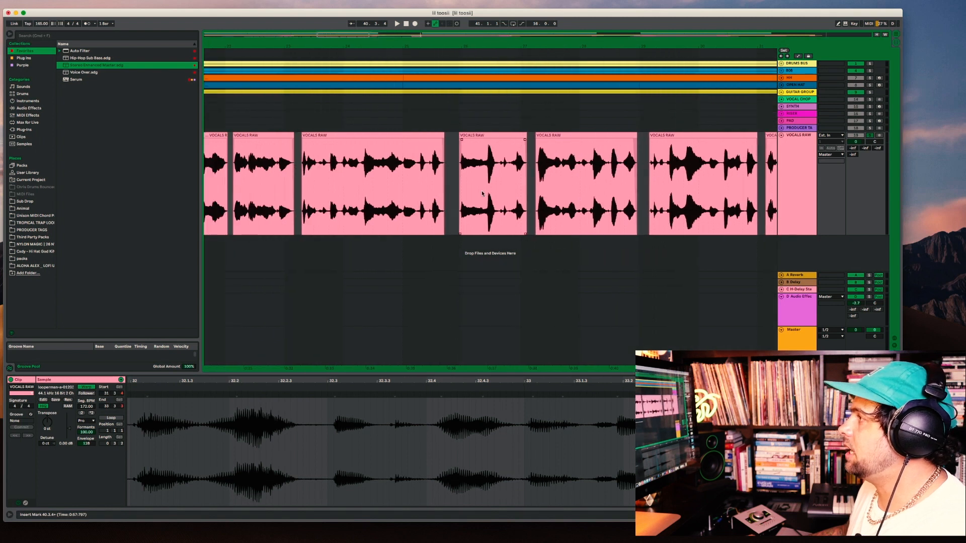
scroll(478, 192, "left", 6)
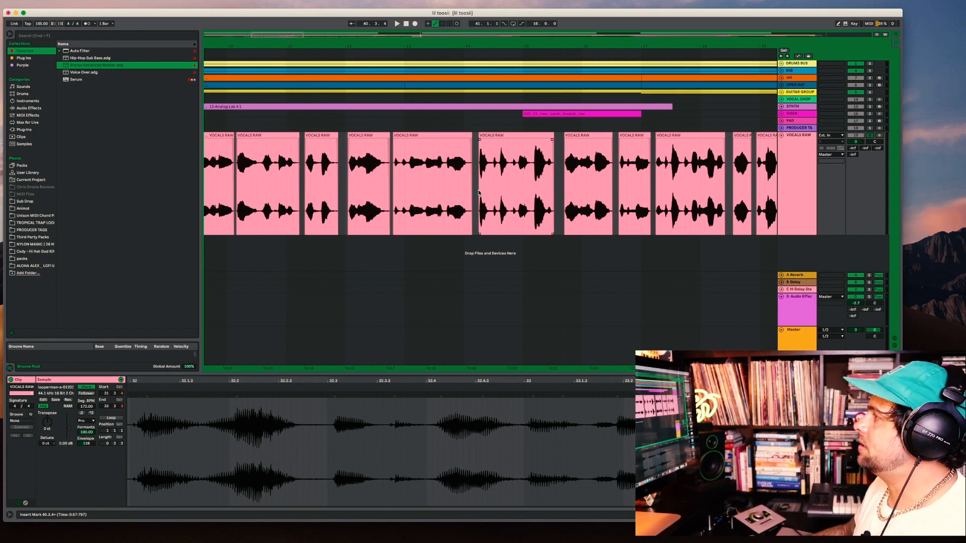
scroll(387, 212, "left", 5)
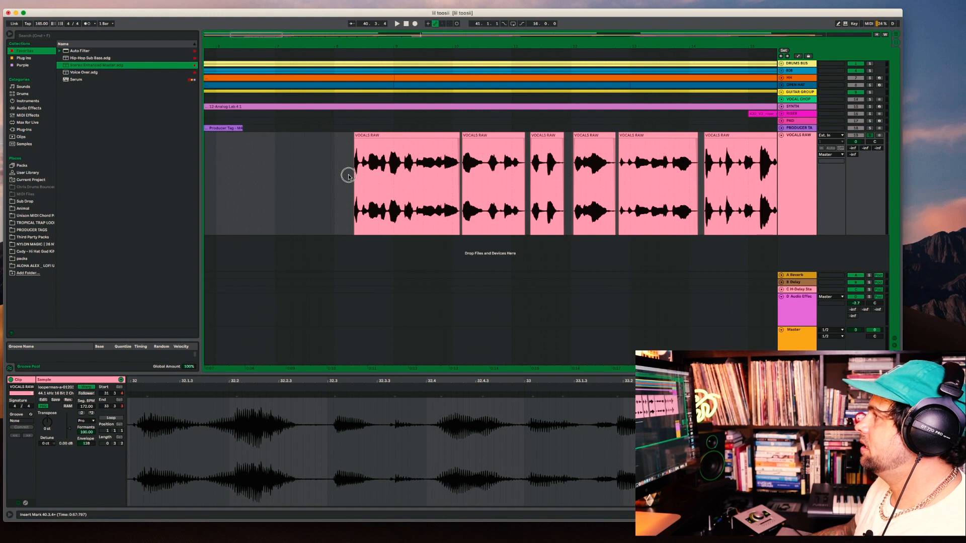
left_click(348, 177)
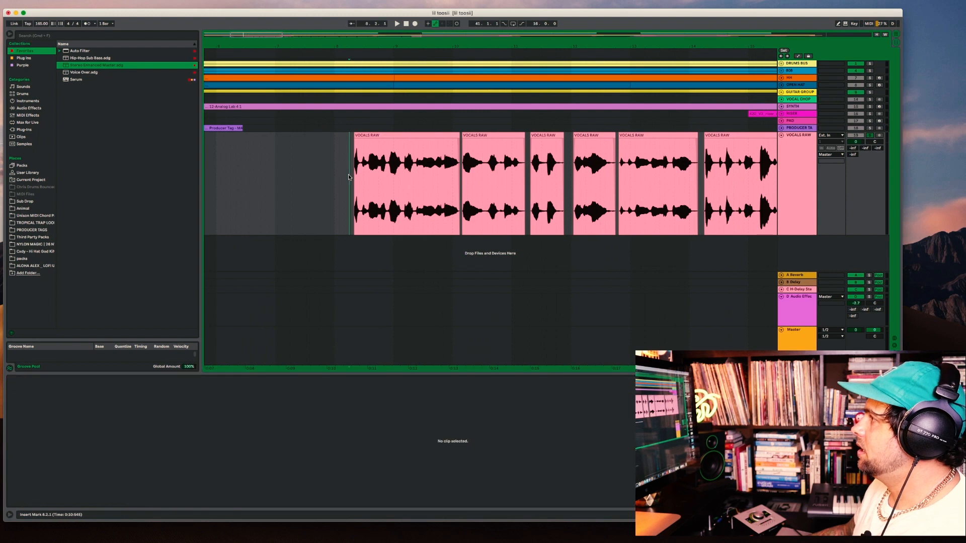
left_click(355, 141)
left_click_drag(355, 139, 350, 138)
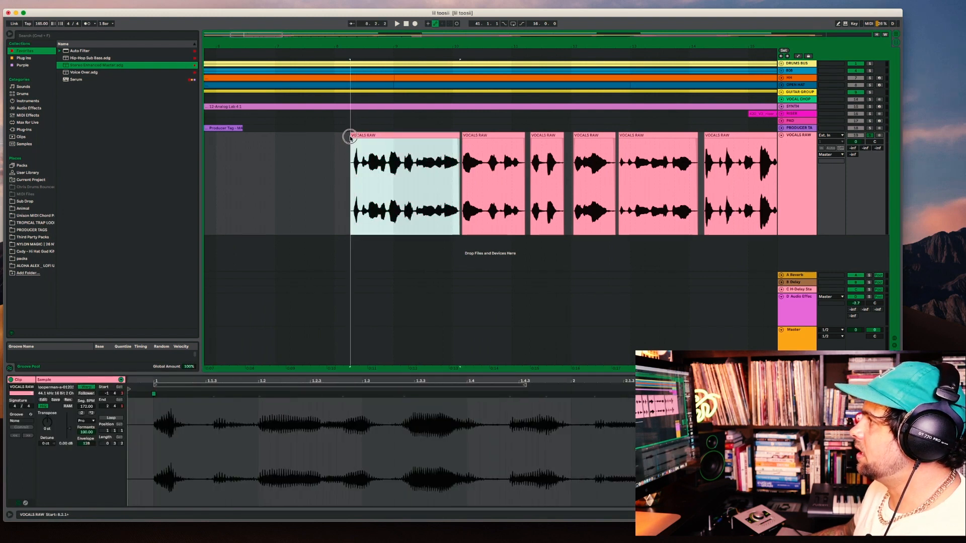
left_click(351, 139)
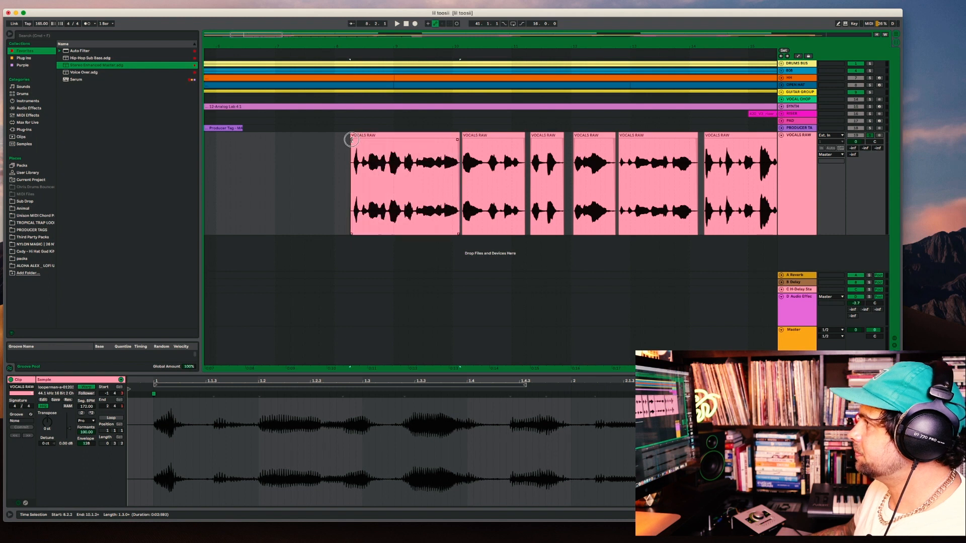
left_click(348, 150)
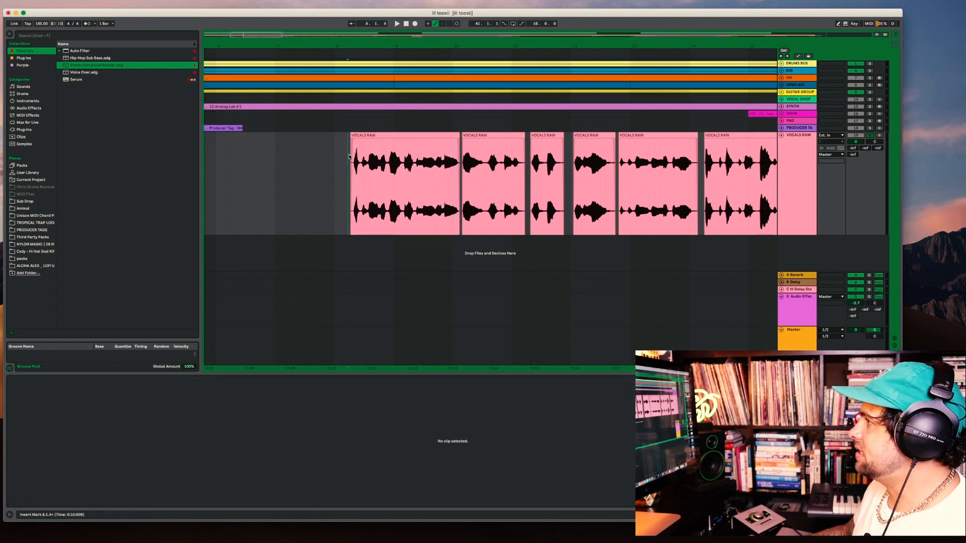
Add the EQ Eight audio effect to the VOCALS RAW track
scroll(350, 158, "right", 3)
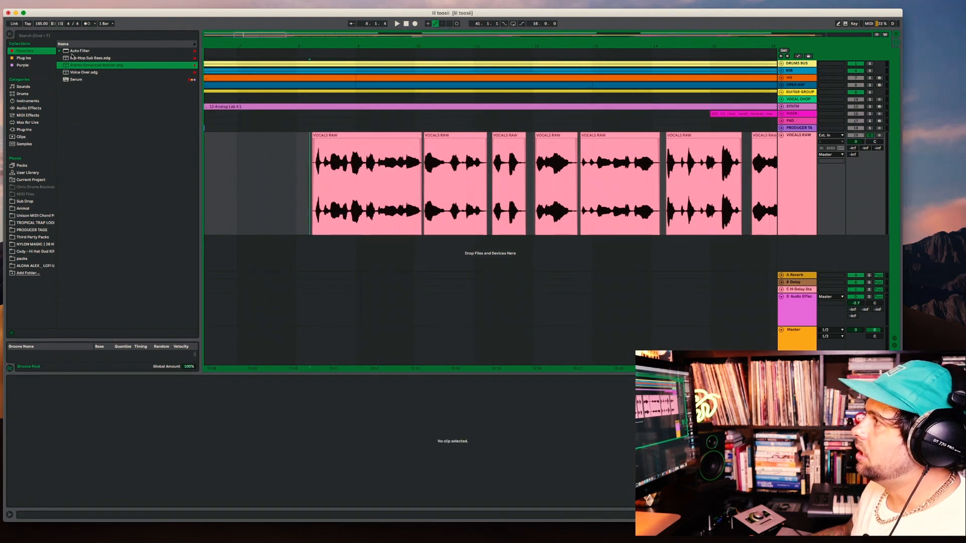
left_click(316, 172)
left_click(306, 168)
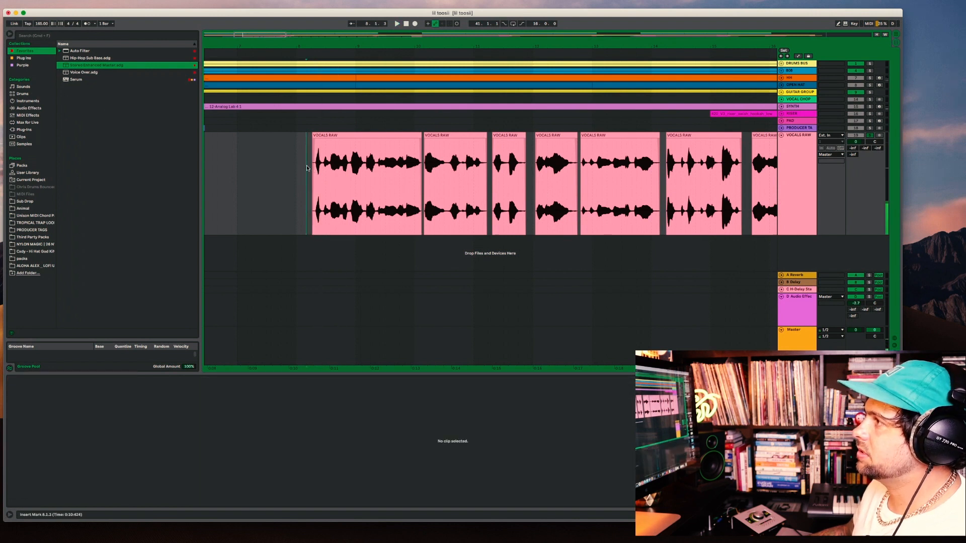
left_click(25, 108)
left_click(72, 108)
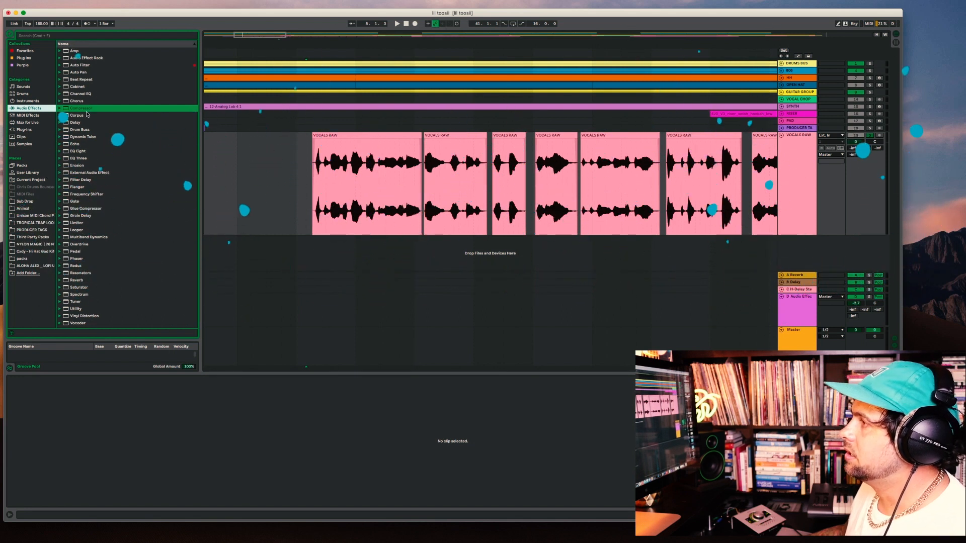
left_click(67, 152)
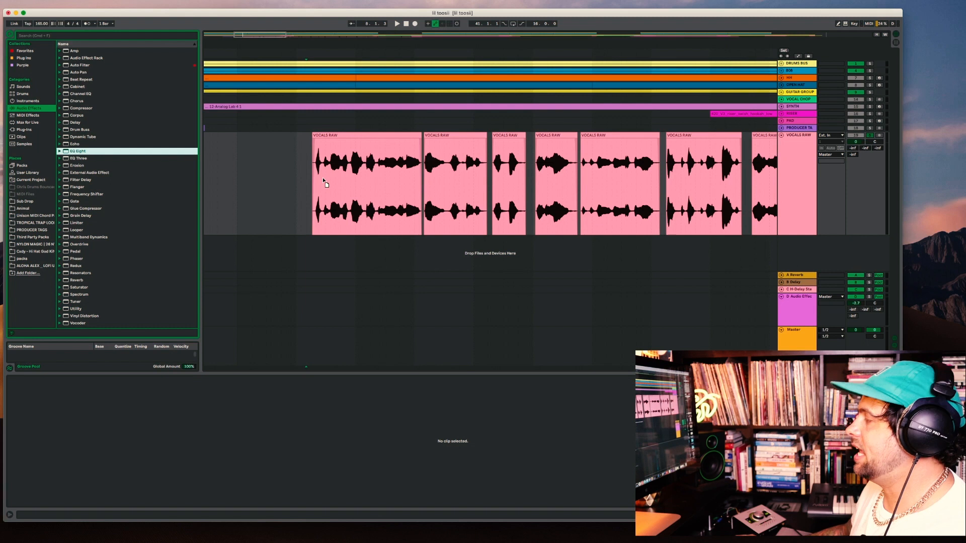
key("Return")
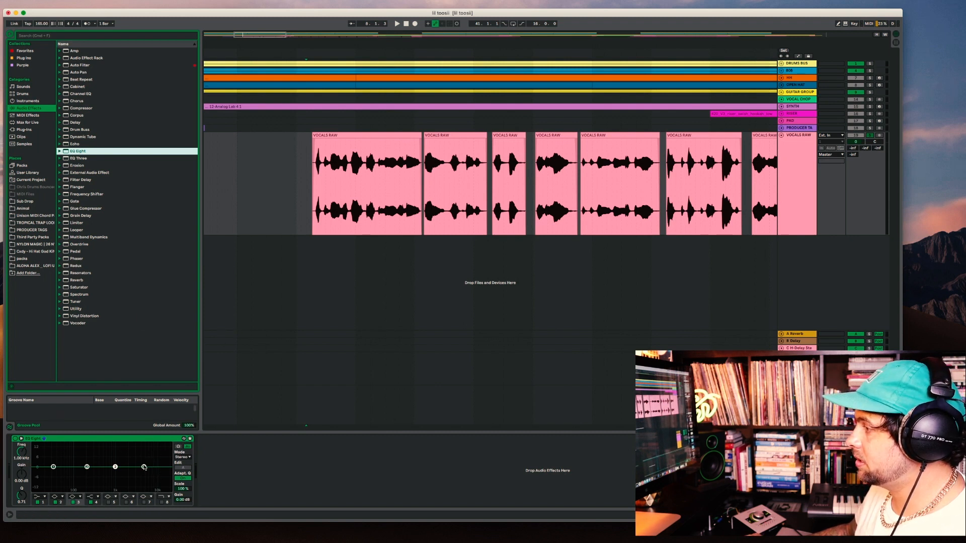
While the vocal plays, boost EQ band 4 as a high shelf at about 3.37 kHz with roughly 11.3 dB of gain
left_click_drag(144, 467, 153, 464)
key("space")
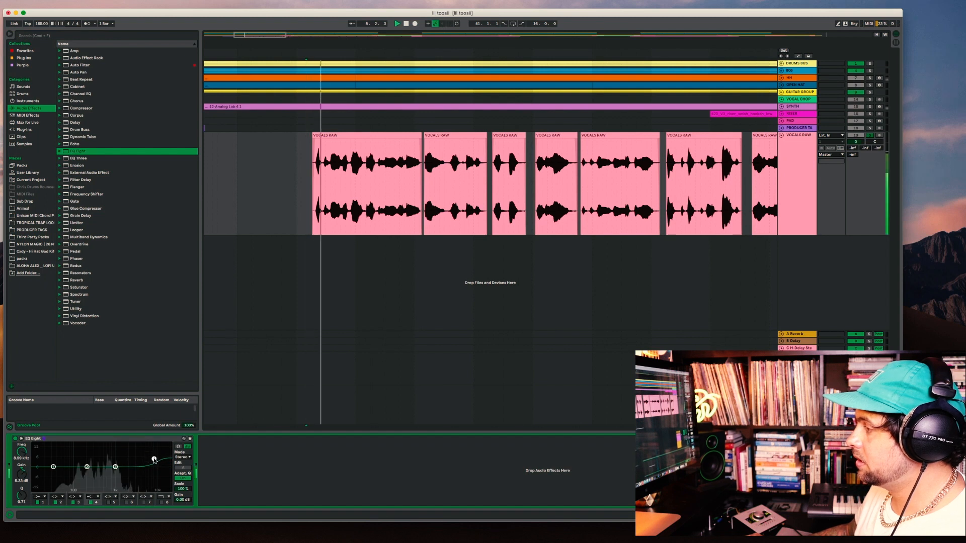
left_click_drag(154, 459, 138, 449)
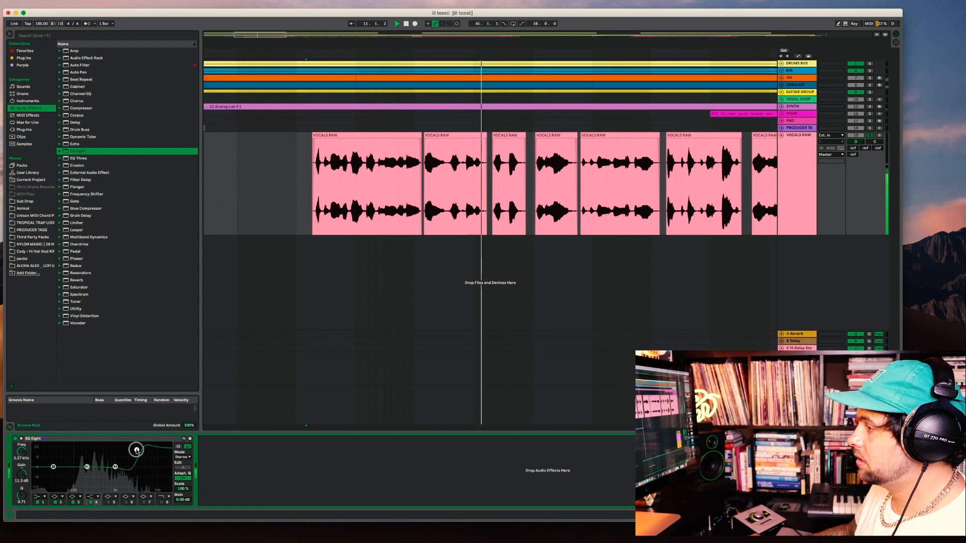
Change EQ band 1 to a low-cut filter at about 126 Hz, then stop playback ahead of the first vocal clip
left_click(44, 497)
left_click(40, 452)
left_click_drag(54, 472, 78, 472)
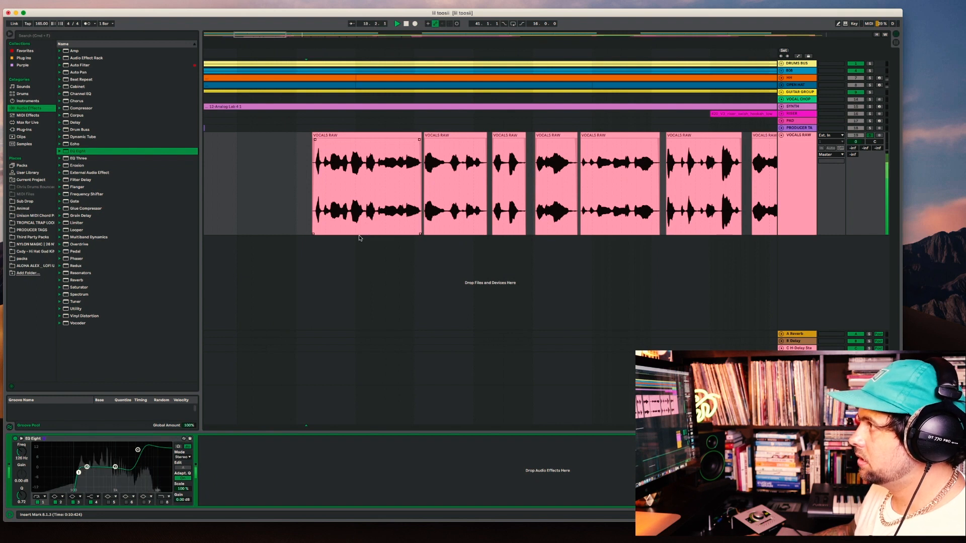
left_click(263, 165)
key("space")
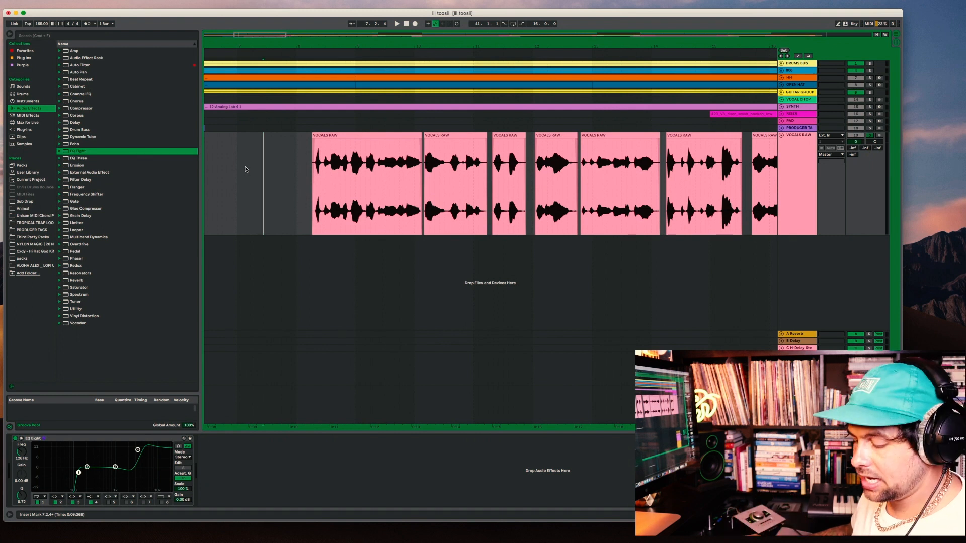
left_click(248, 170)
scroll(249, 169, "right", 2)
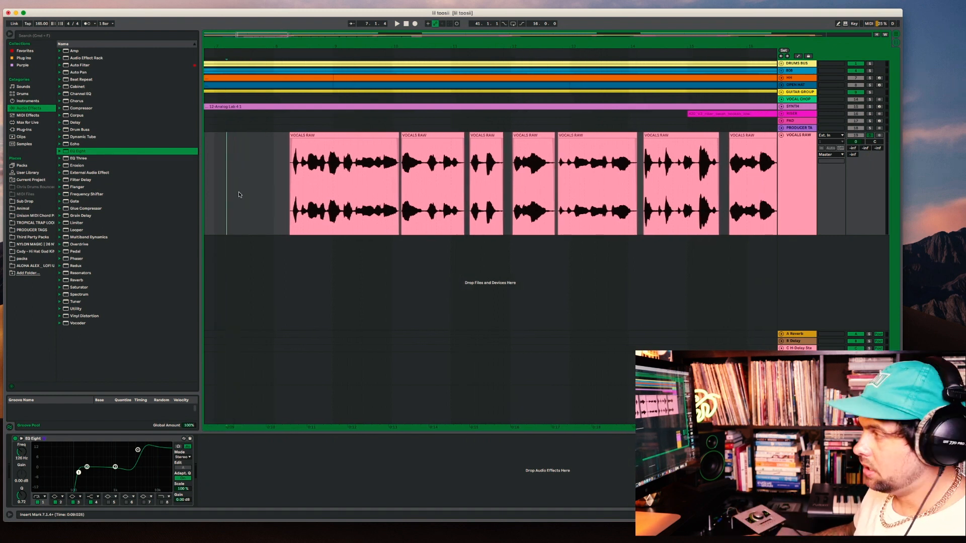
left_click(282, 199)
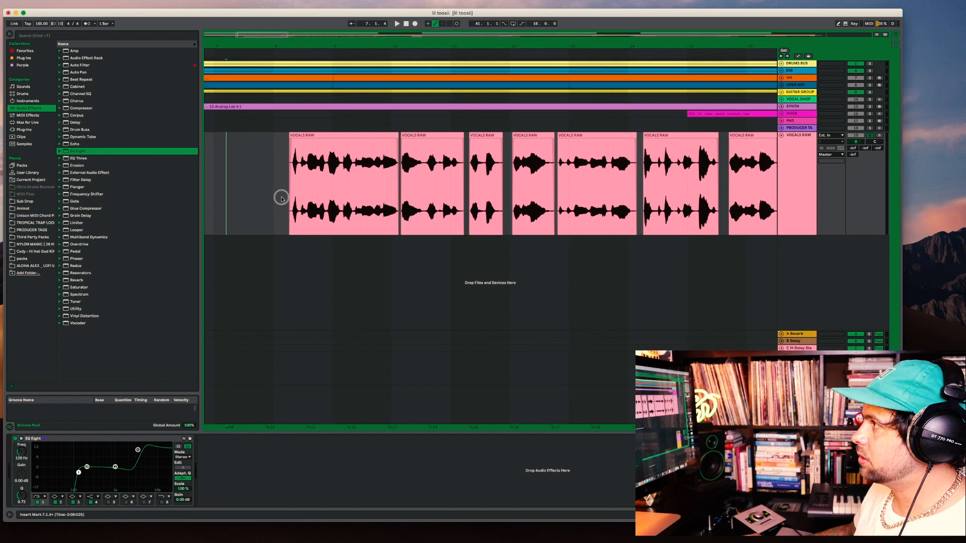
scroll(256, 197, "left", 5)
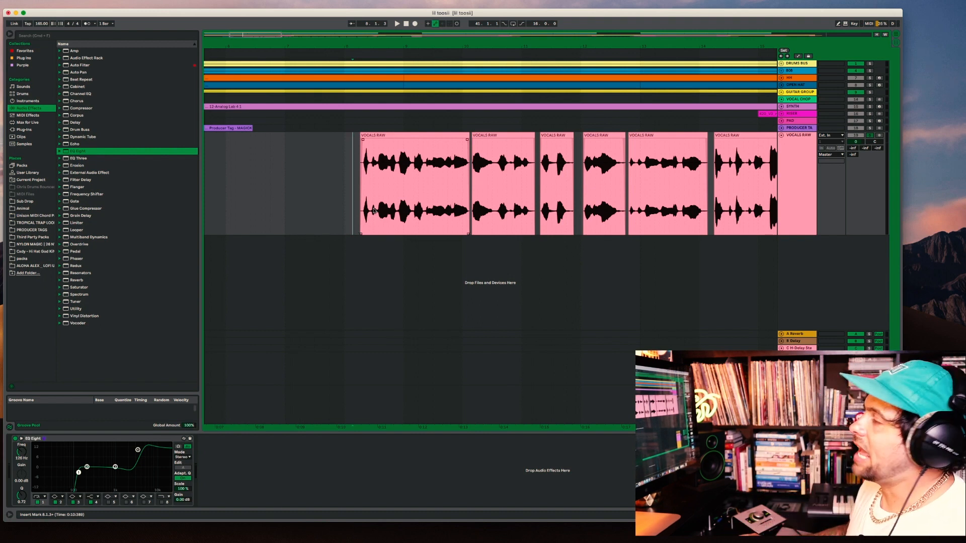
left_click(348, 194)
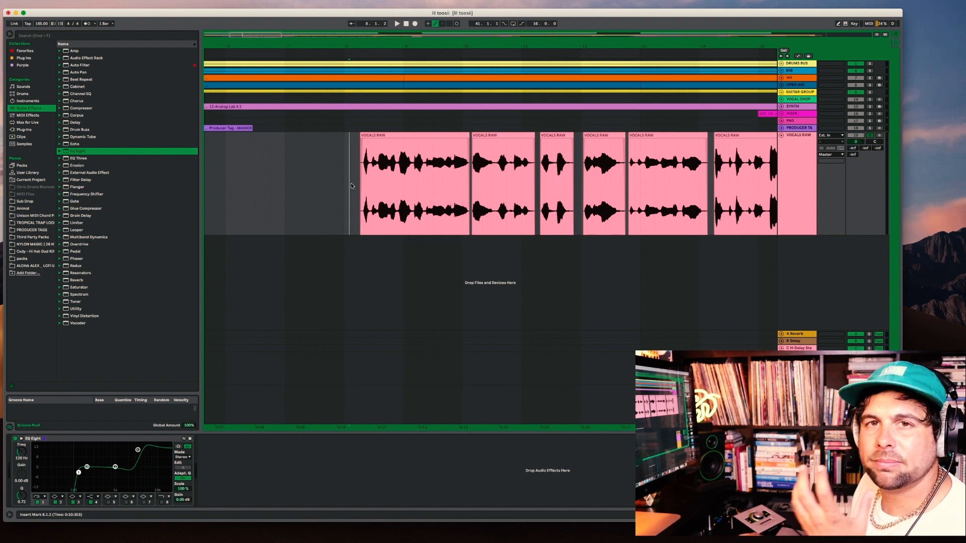
left_click(351, 185)
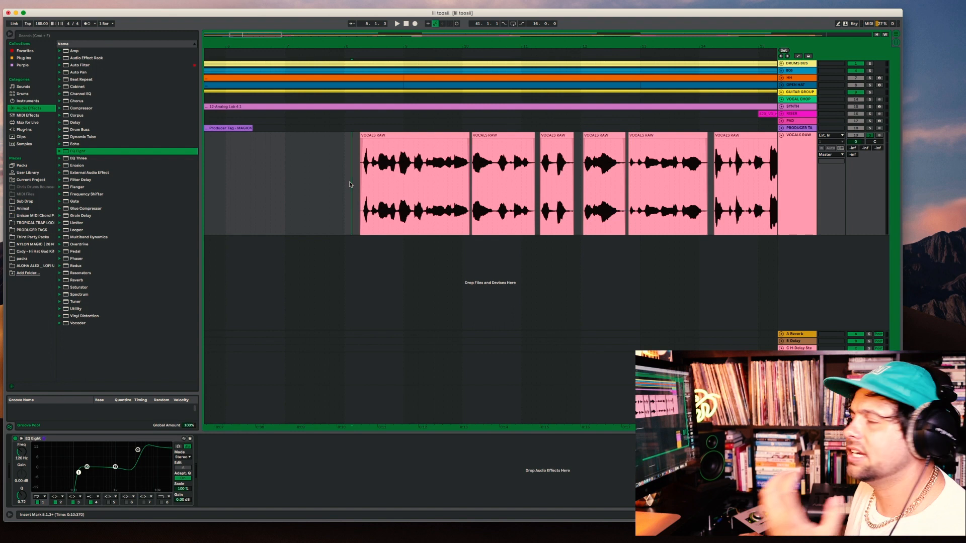
left_click(336, 181)
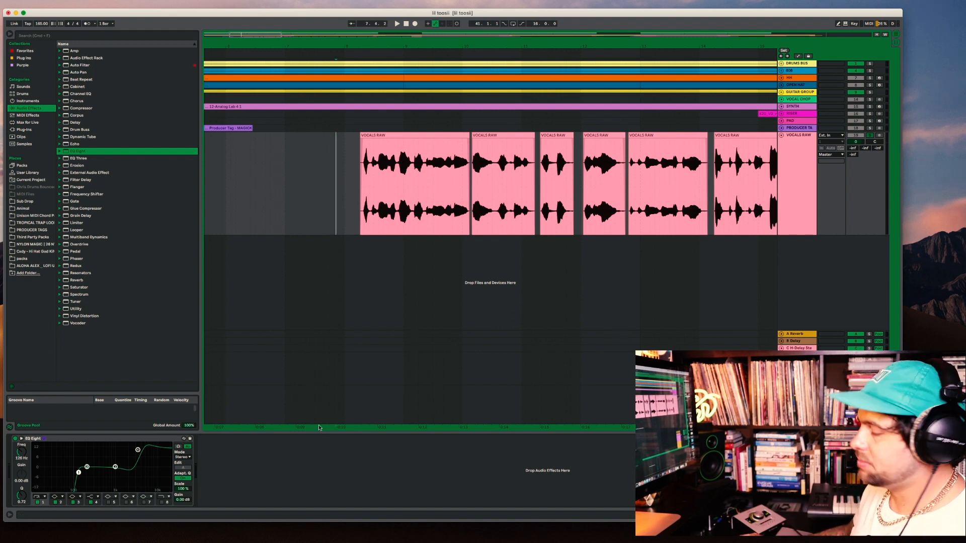
key("minus")
left_click(229, 184)
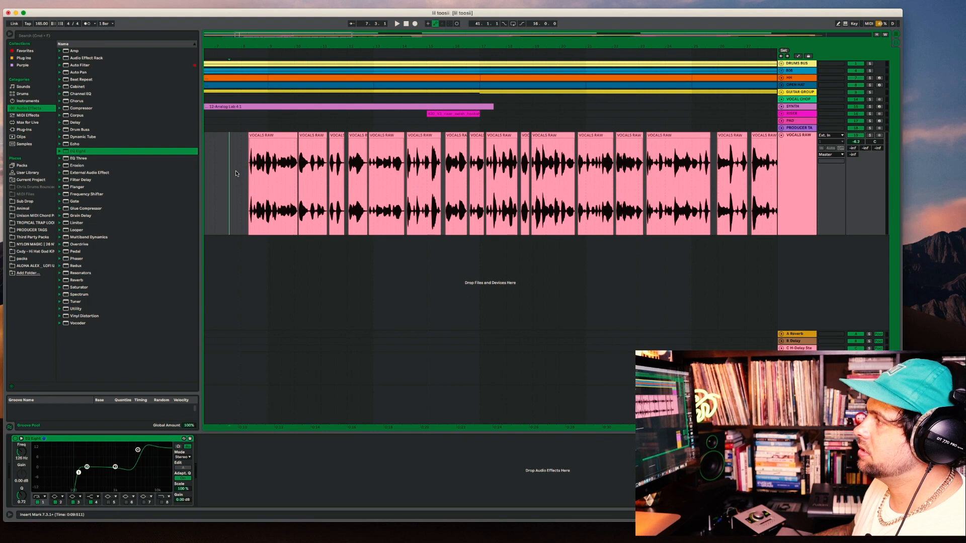
left_click(239, 167)
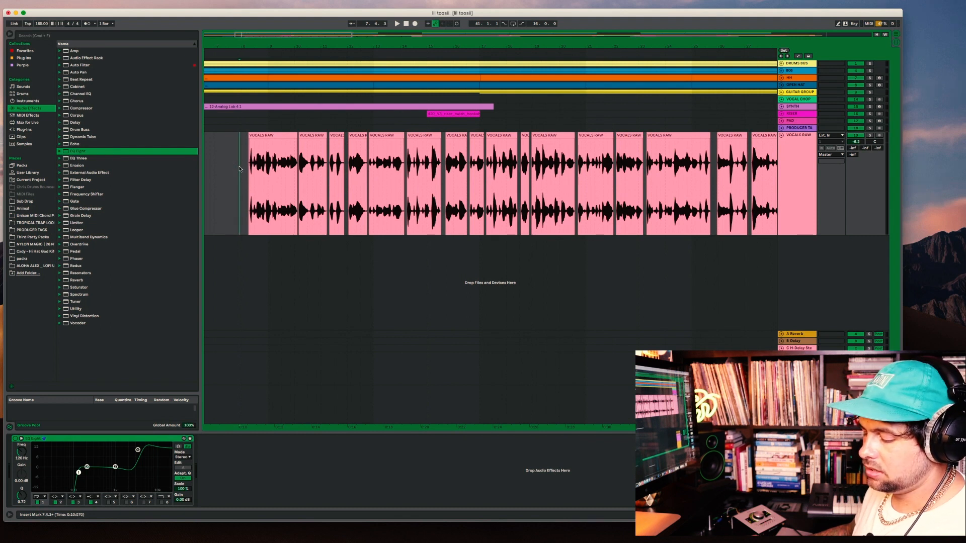
left_click(228, 168)
left_click(236, 166)
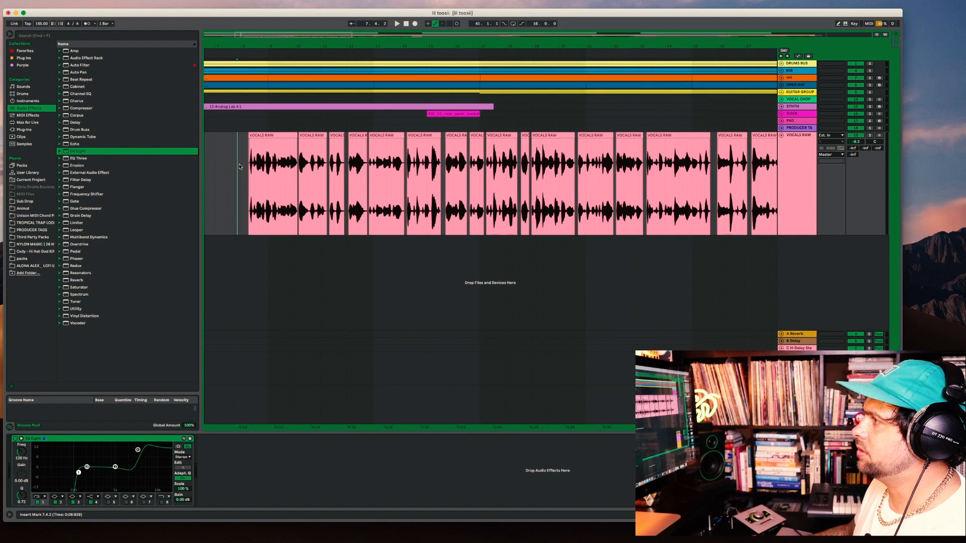
left_click(234, 168)
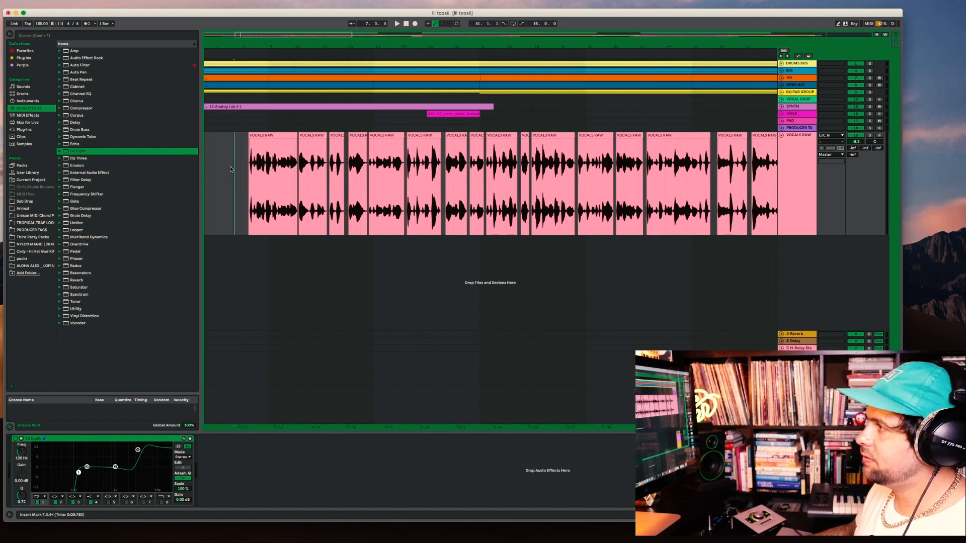
Play the mix from just before the first vocal clip and lower the VOCALS RAW track volume to about -7.5 dB
left_click(237, 168)
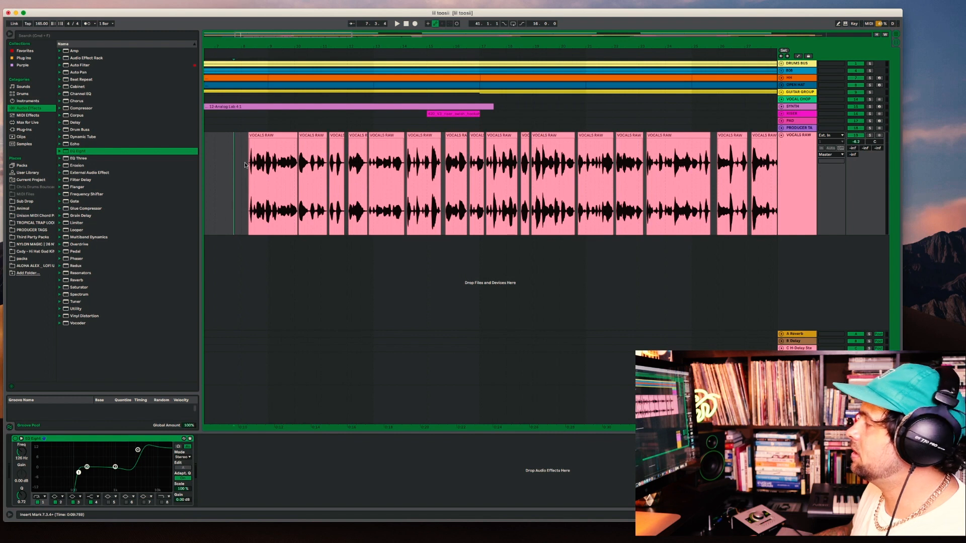
key("space")
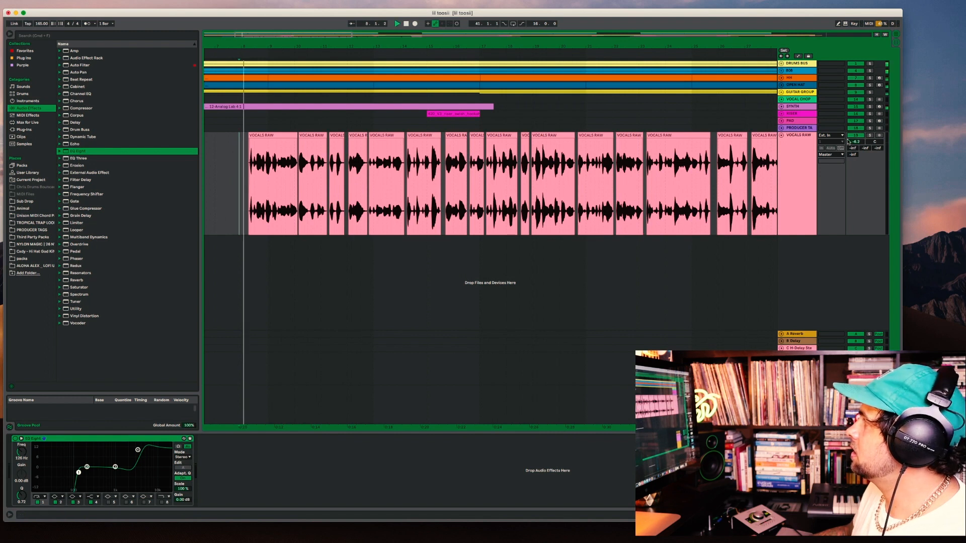
left_click_drag(854, 142, 854, 142)
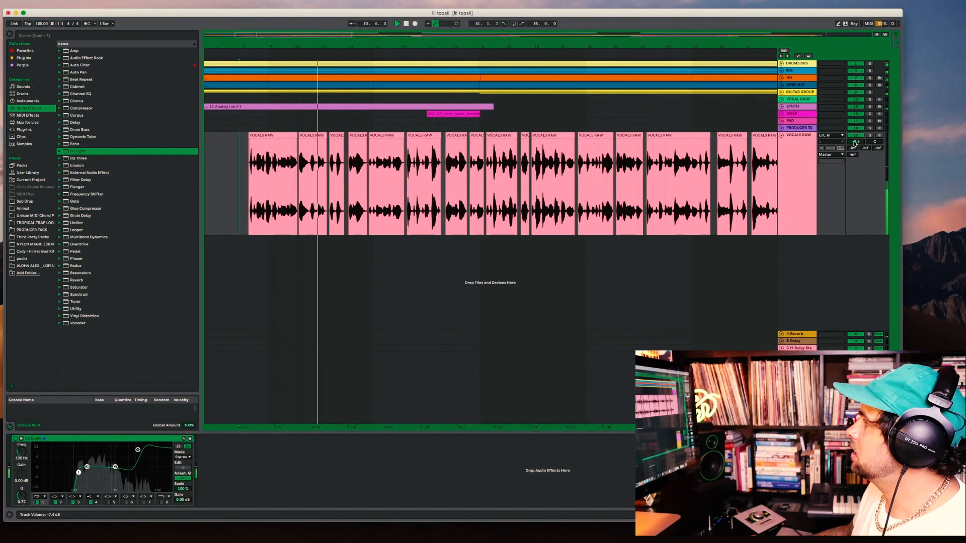
key("space")
left_click_drag(854, 142, 854, 144)
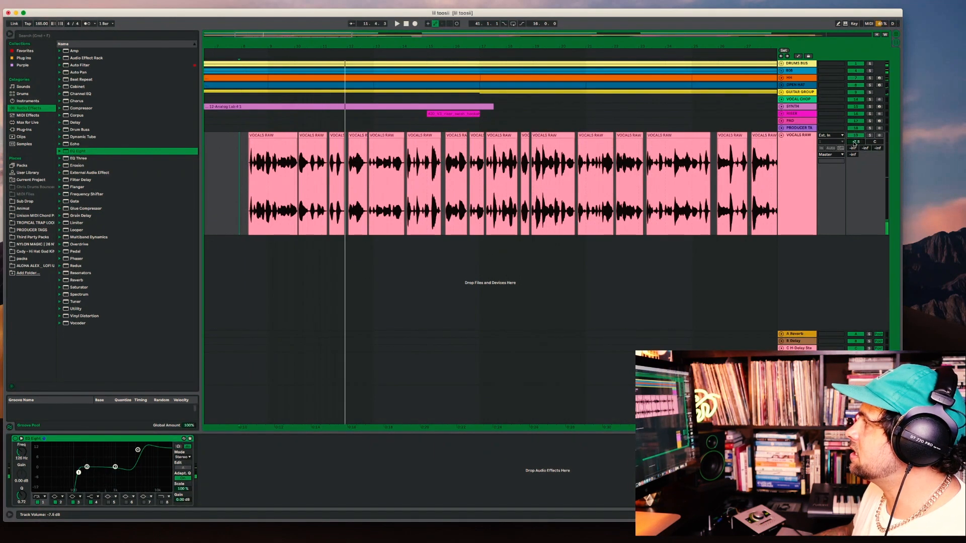
Play the mix from bar 9 and lower EQ band 4's high-shelf frequency to about 2.11 kHz
scroll(493, 179, "left", 1)
scroll(483, 179, "right", 2)
scroll(468, 178, "right", 5)
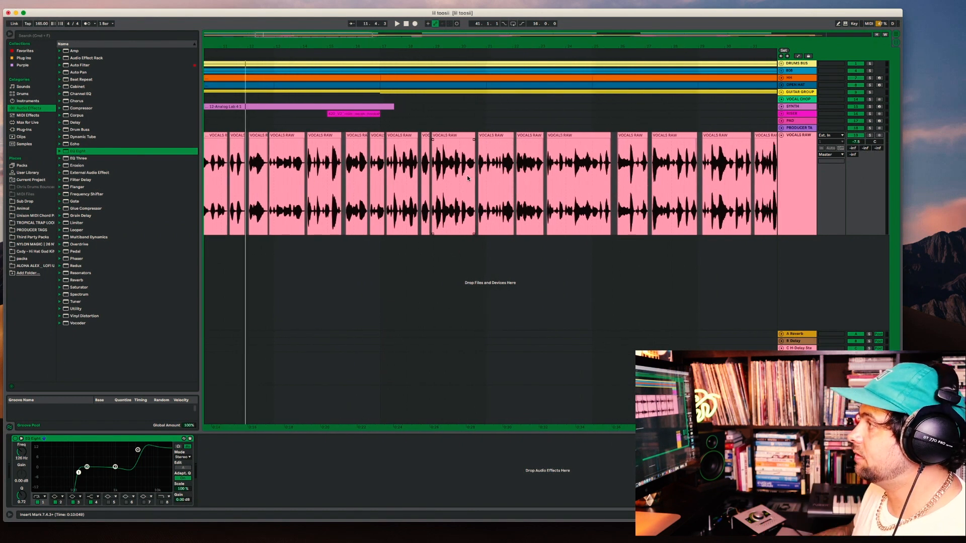
scroll(460, 178, "left", 1)
scroll(459, 178, "left", 5)
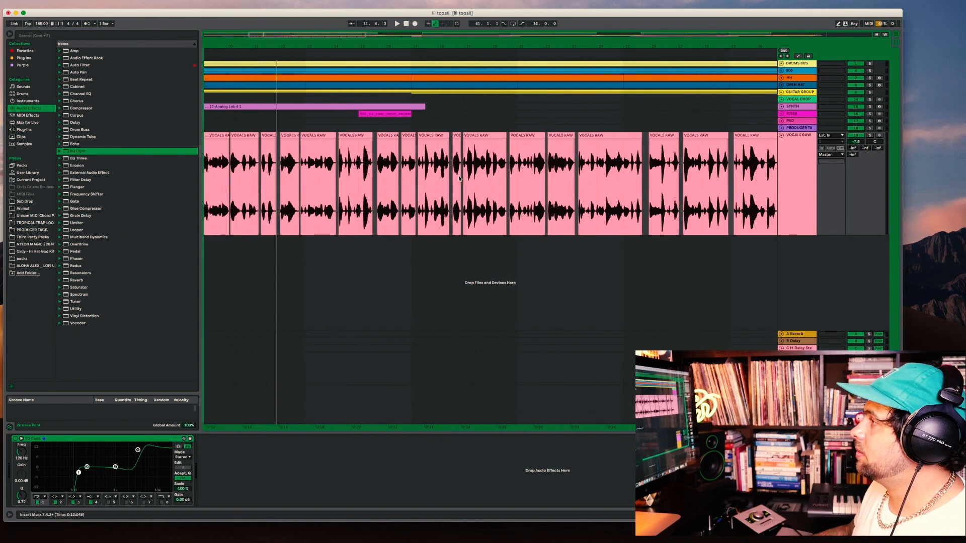
left_click(271, 171)
key("space")
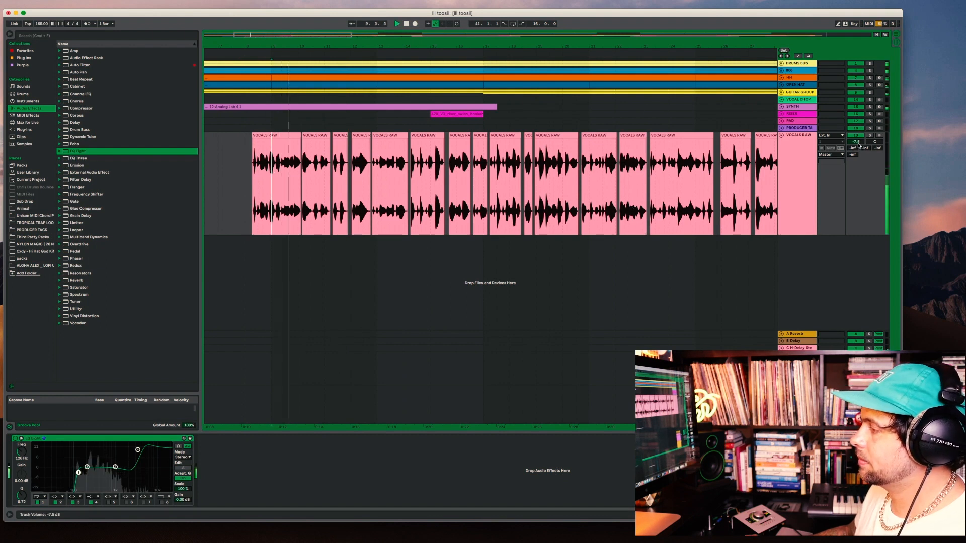
left_click(133, 450)
left_click_drag(132, 452, 129, 451)
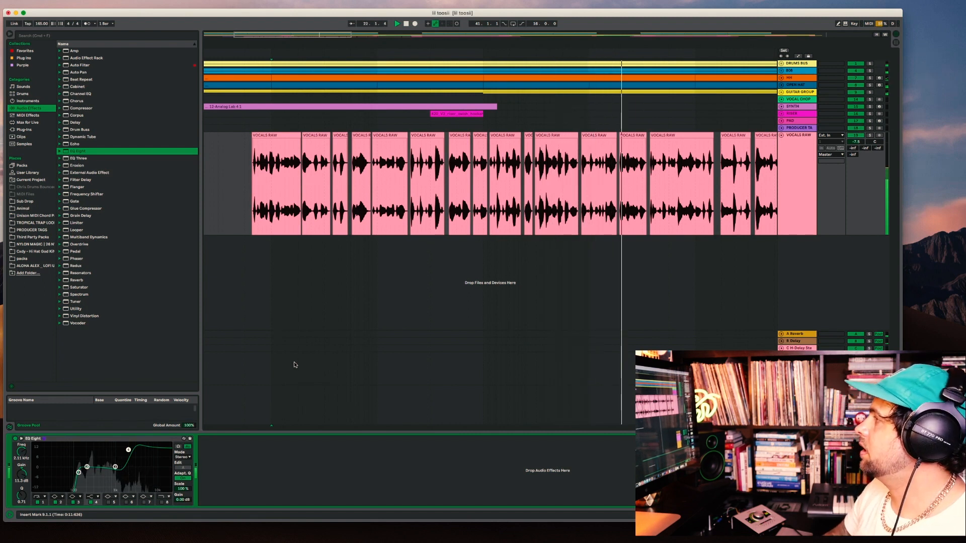
Stop playback and place the start position in bar 7, shortly ahead of the first vocal clip
key("space")
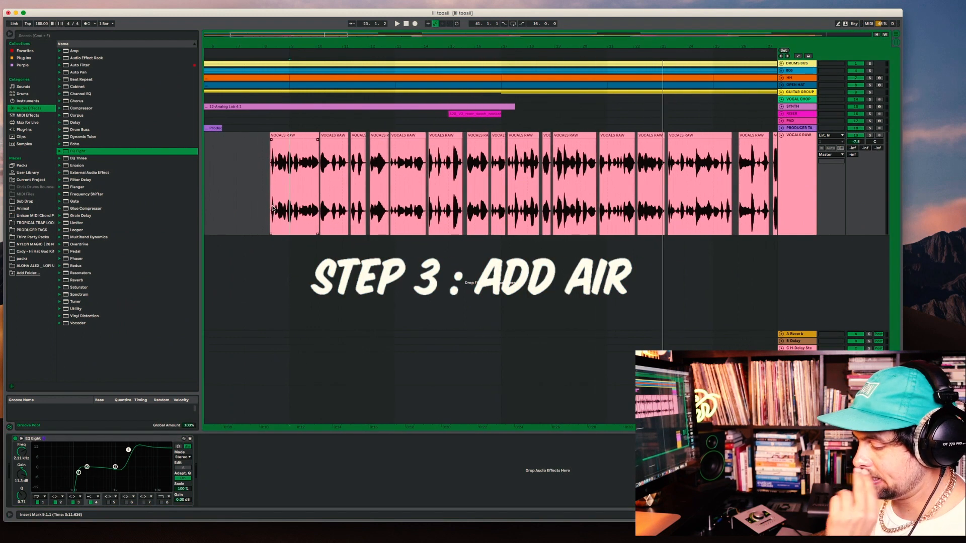
left_click(263, 198)
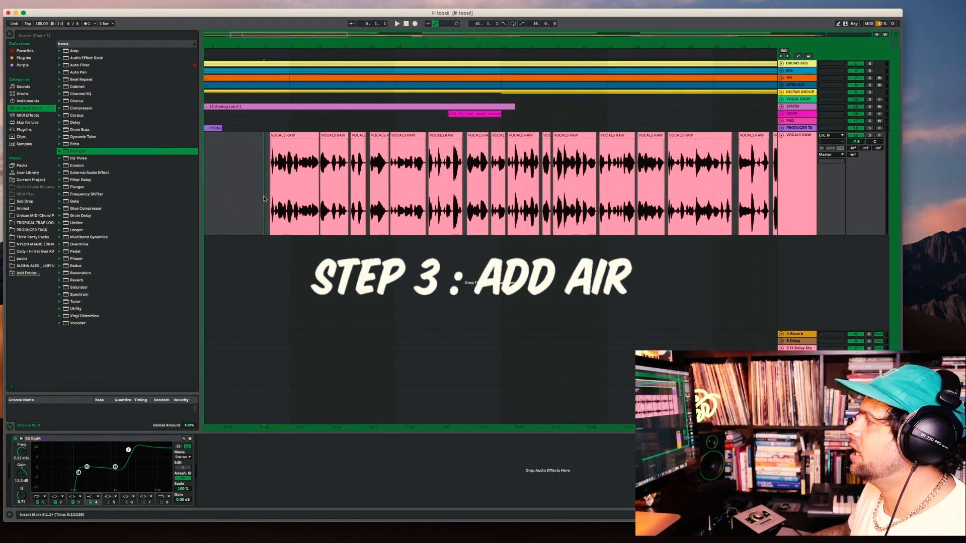
left_click(262, 195)
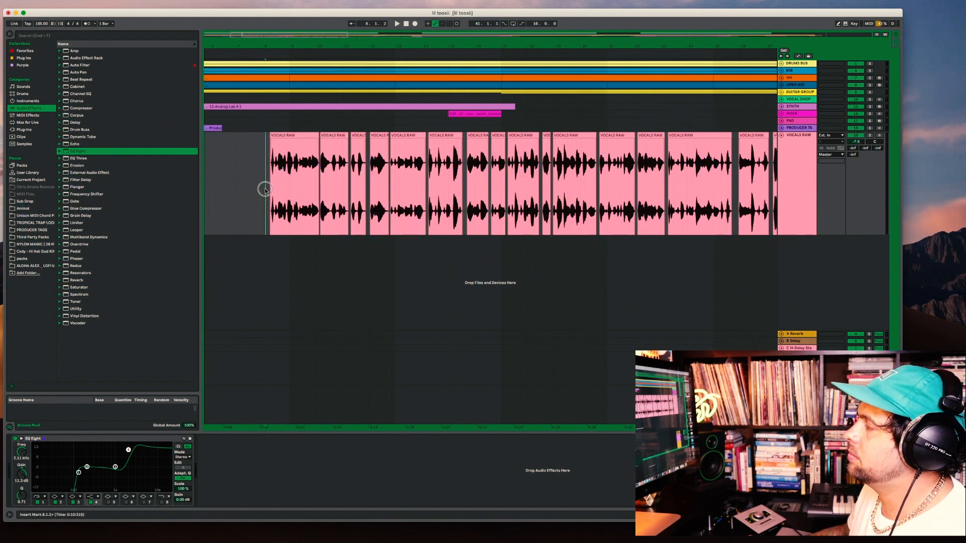
left_click(255, 188)
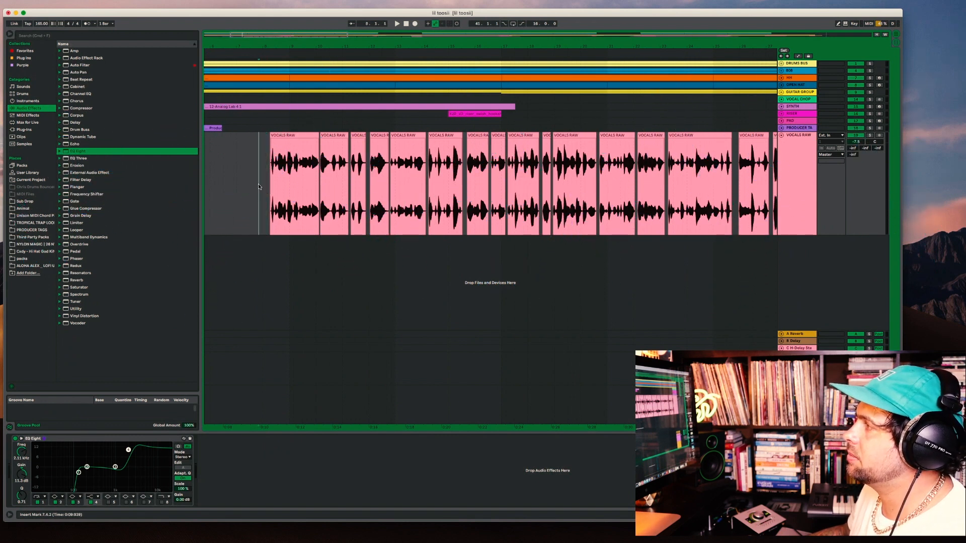
left_click(257, 183)
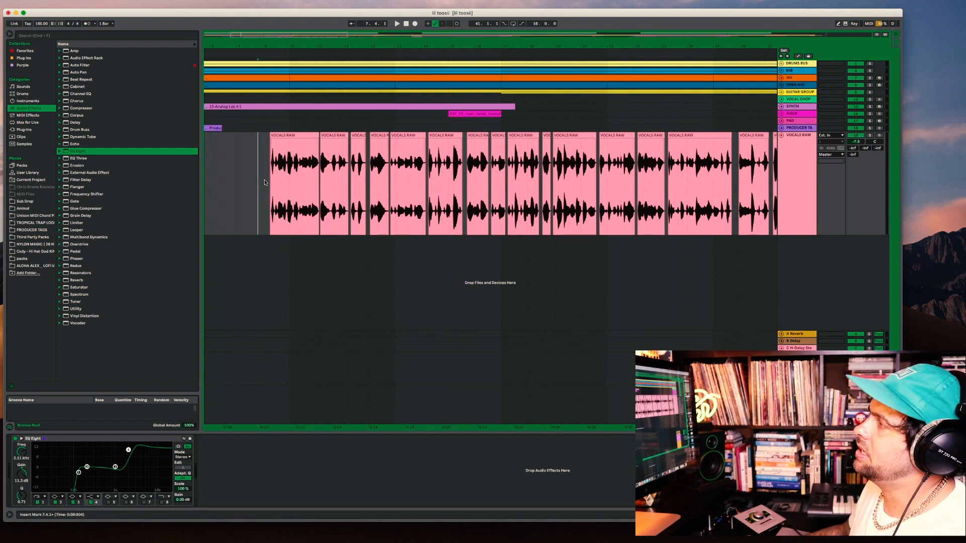
left_click(259, 183)
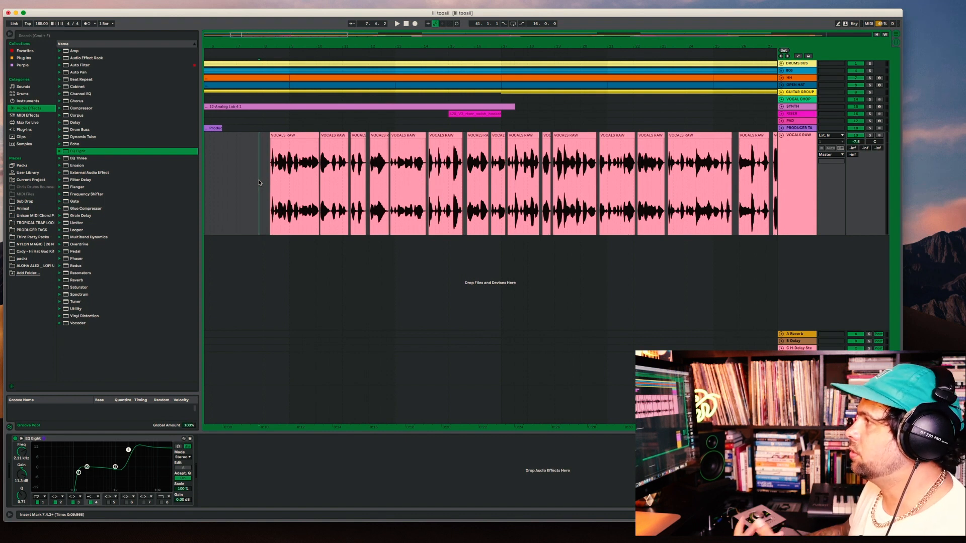
left_click(261, 180)
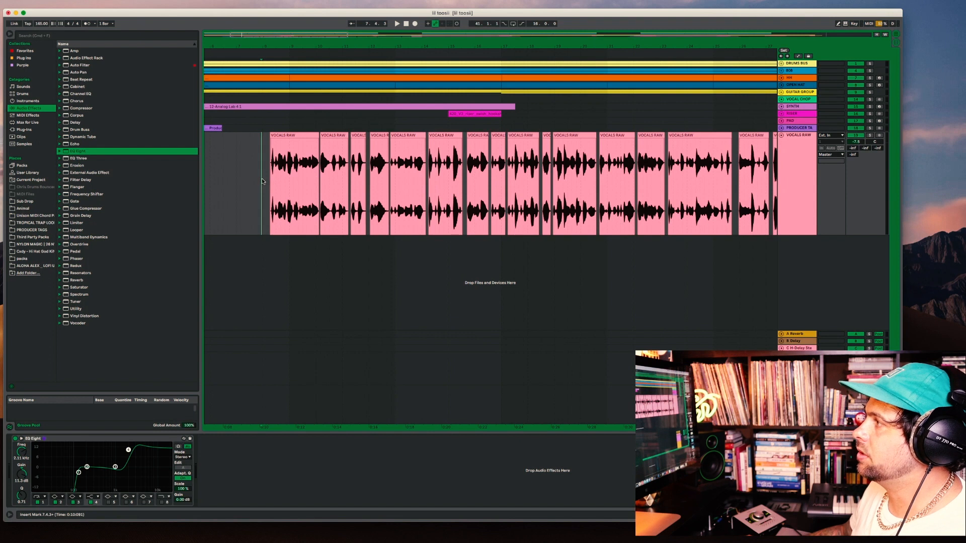
left_click(264, 181)
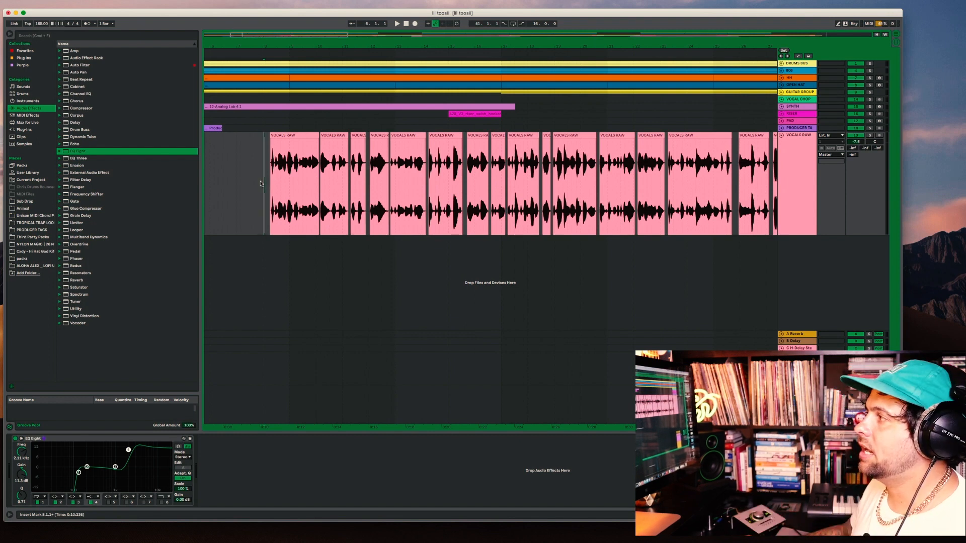
left_click(255, 182)
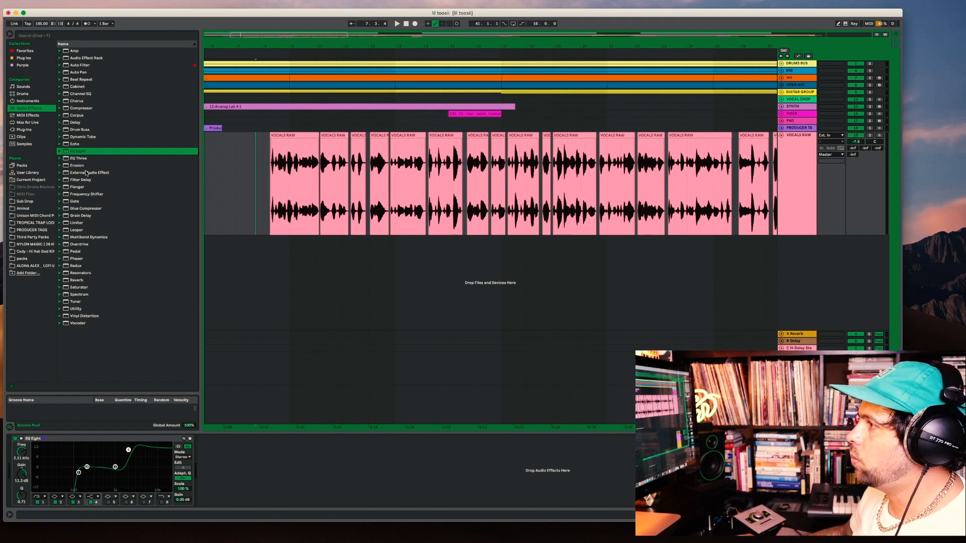
Unfold the A Reverb return track and lower the Reverb's diffusion high filter to about 3.57 kHz
left_click(69, 280)
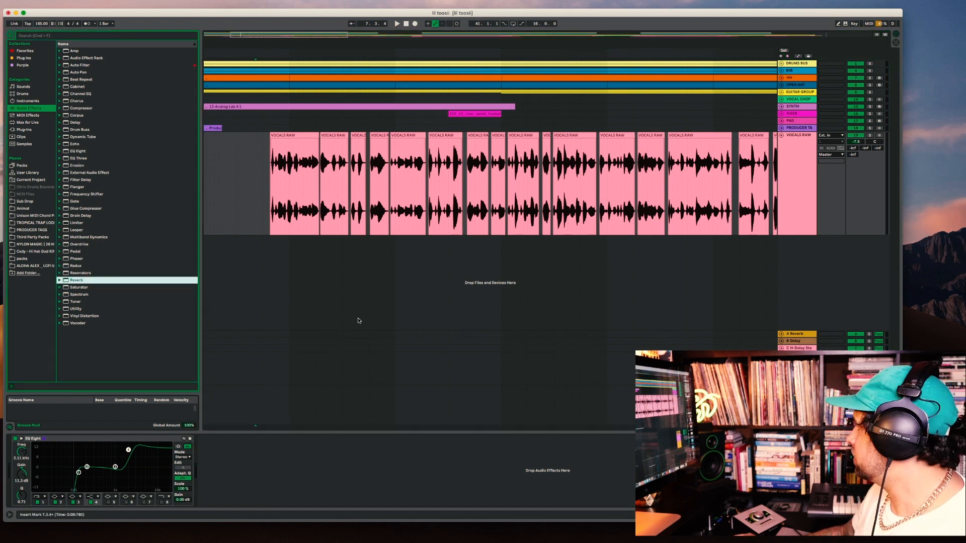
left_click(792, 334)
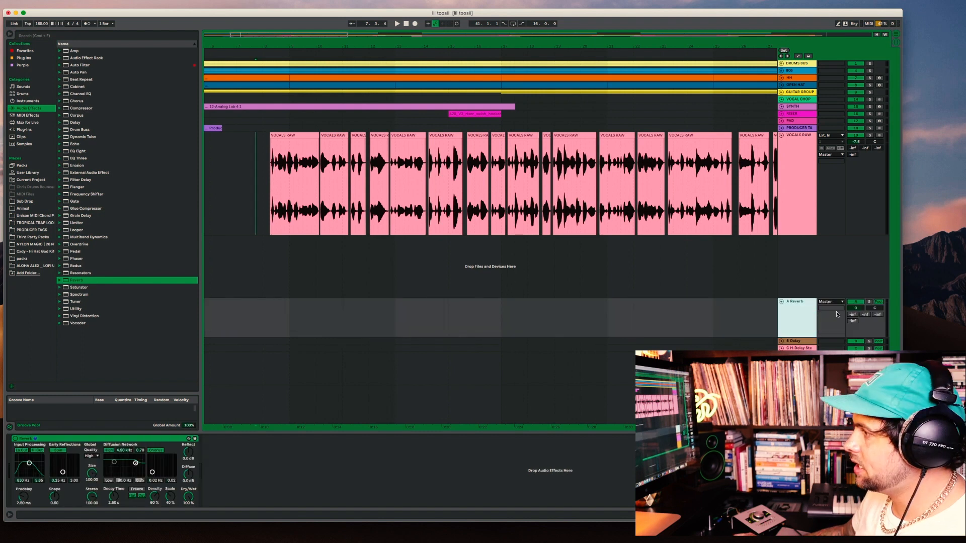
left_click_drag(135, 463, 137, 476)
During playback, set the VOCALS RAW send to A Reverb to -18.7 dB and lower the Reverb's high filter to about 2.23 kHz
key("space")
left_click_drag(851, 149, 852, 152)
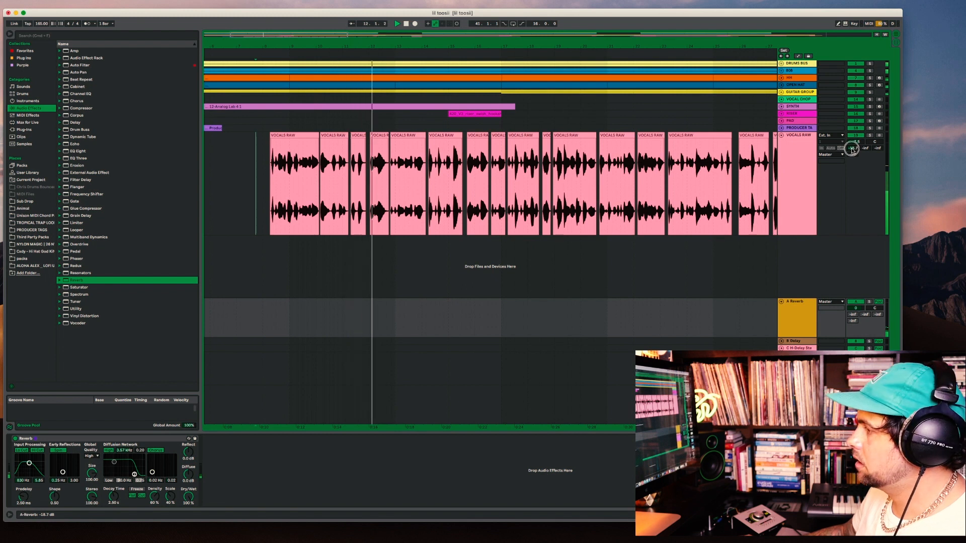
left_click_drag(140, 476, 132, 475)
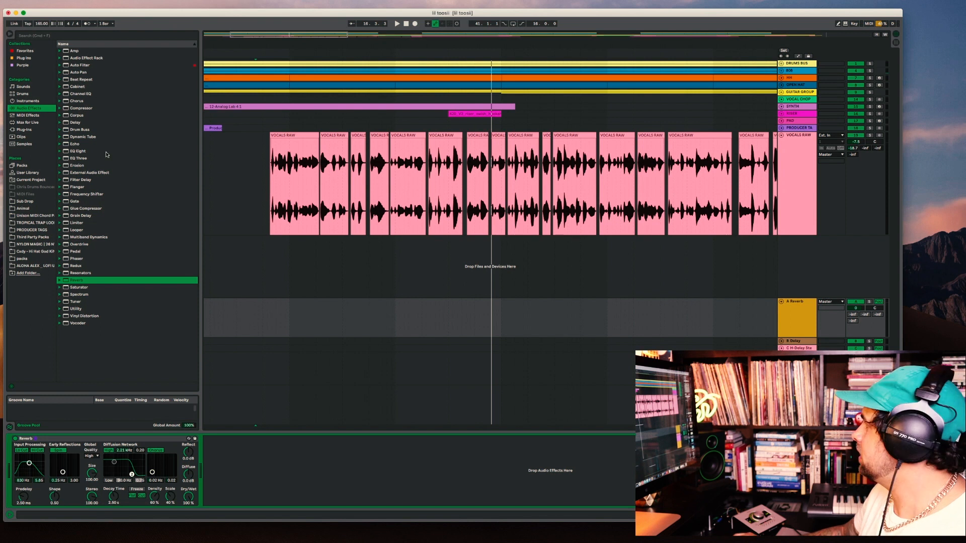
Replace the Delay device on the B return track with Echo
left_click(66, 146)
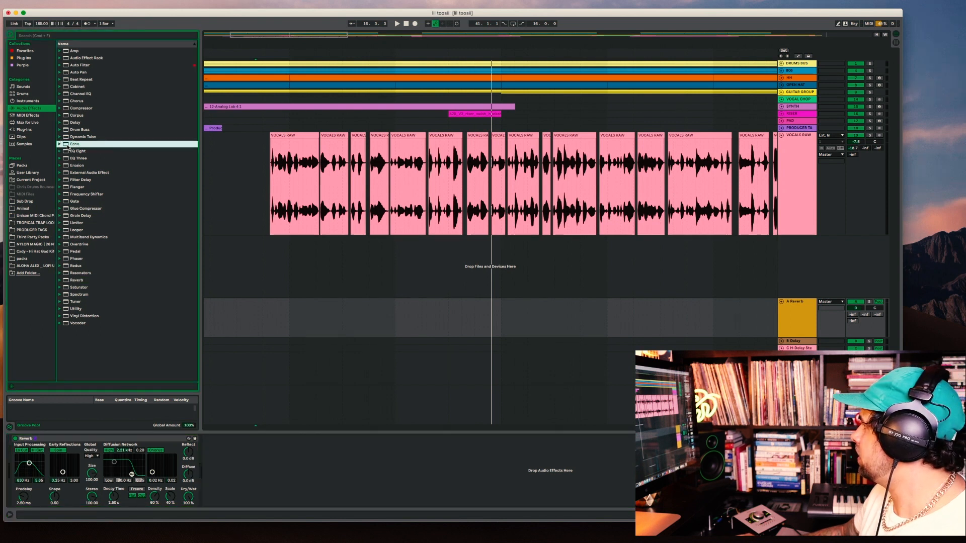
left_click(781, 342)
left_click(796, 326)
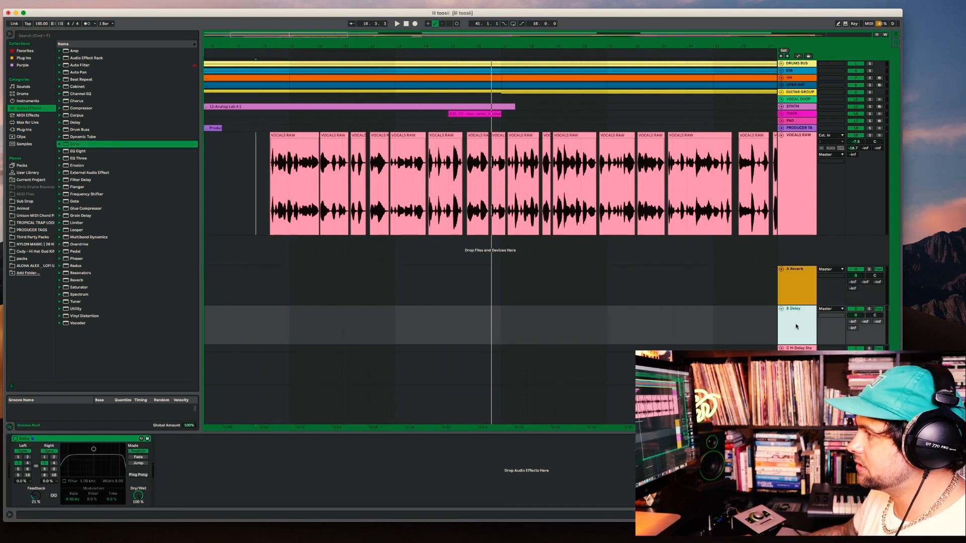
left_click(115, 444)
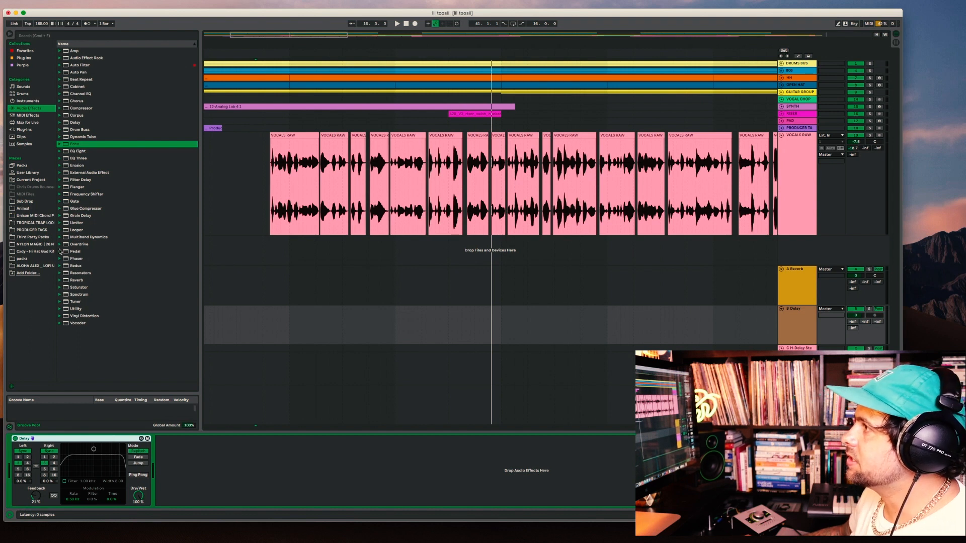
key("Delete")
left_click_drag(65, 147, 81, 467)
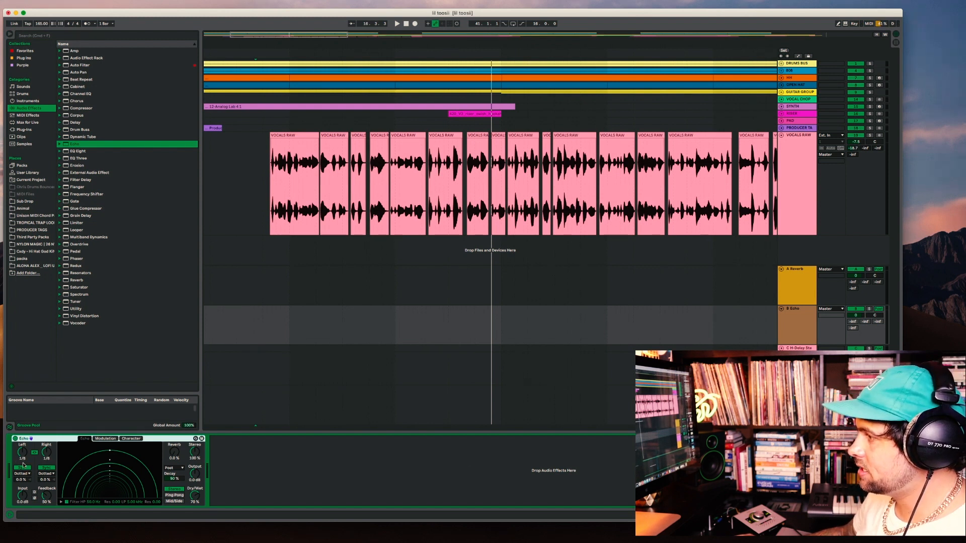
Lower the Echo's low-pass filter to about 2 kHz and, during playback, raise the VOCALS RAW send to B Echo to about -12 dB
left_click_drag(132, 502, 131, 501)
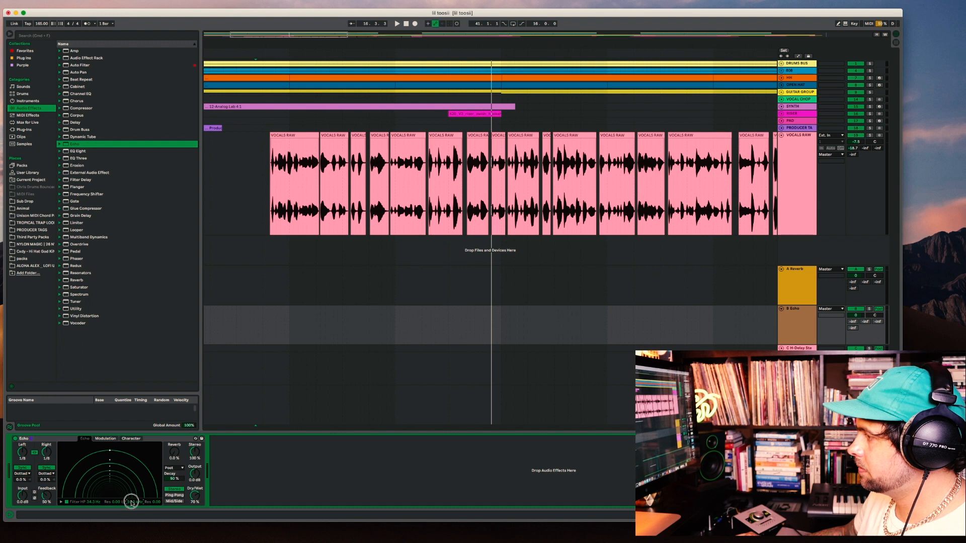
key("space")
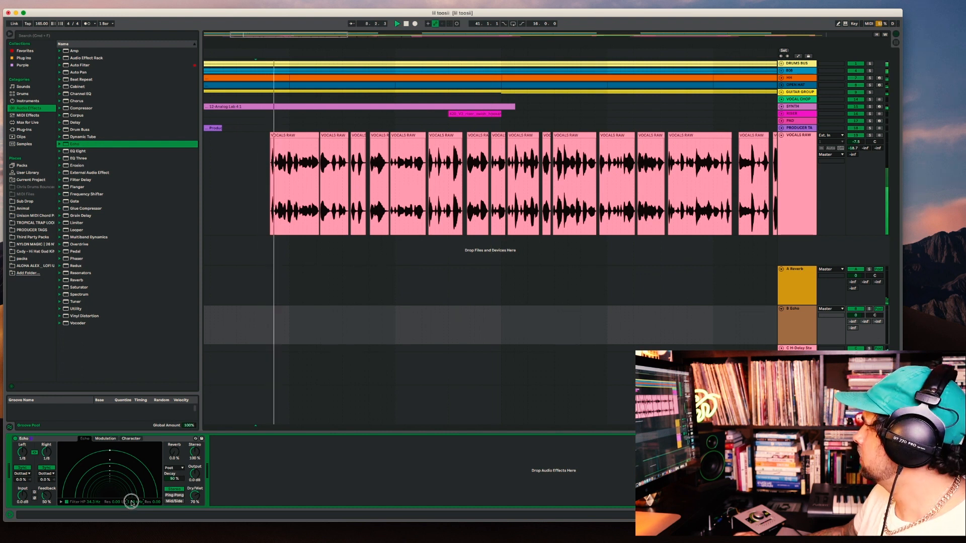
left_click_drag(865, 153, 865, 149)
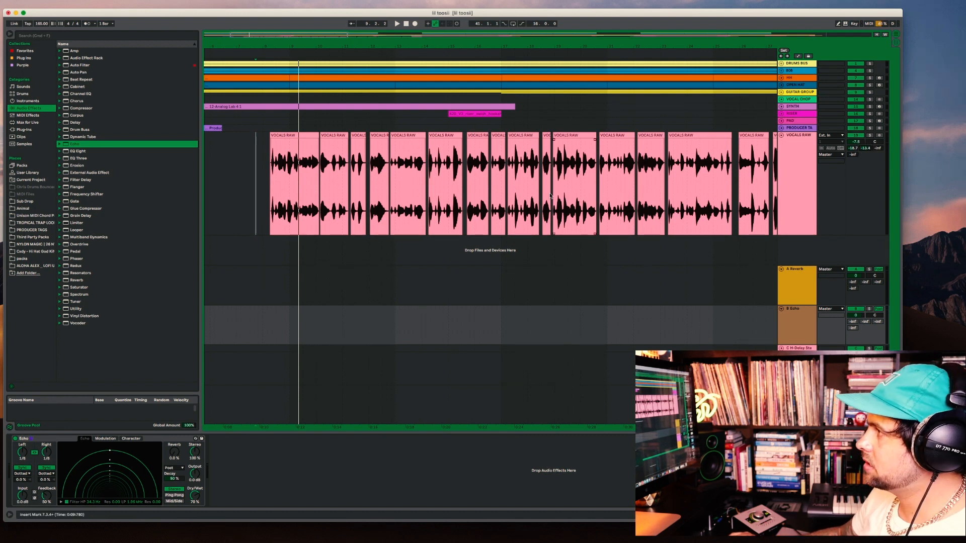
Replay the mix from bar 7, reduce the VOCALS RAW send to B Echo to -18 dB, and stop playback
key("space")
key("space")
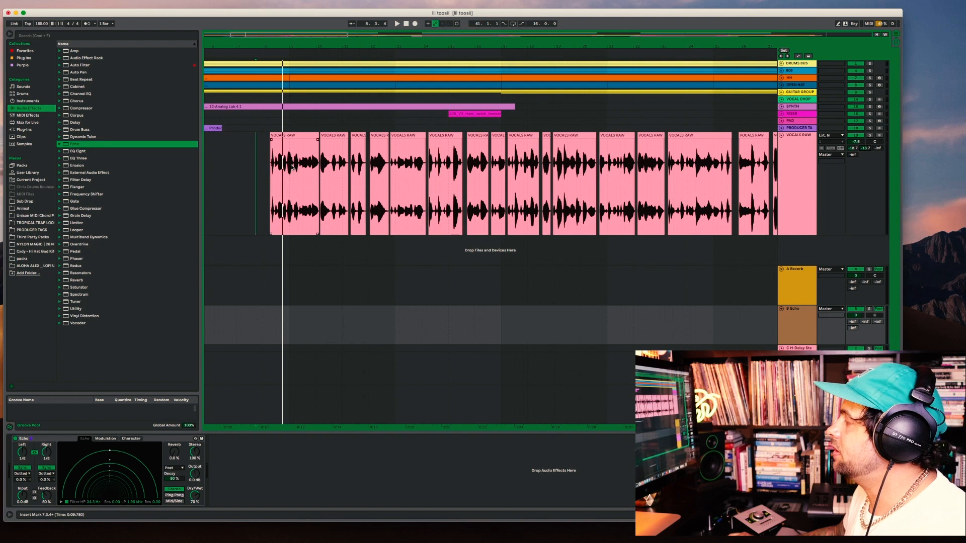
key("space")
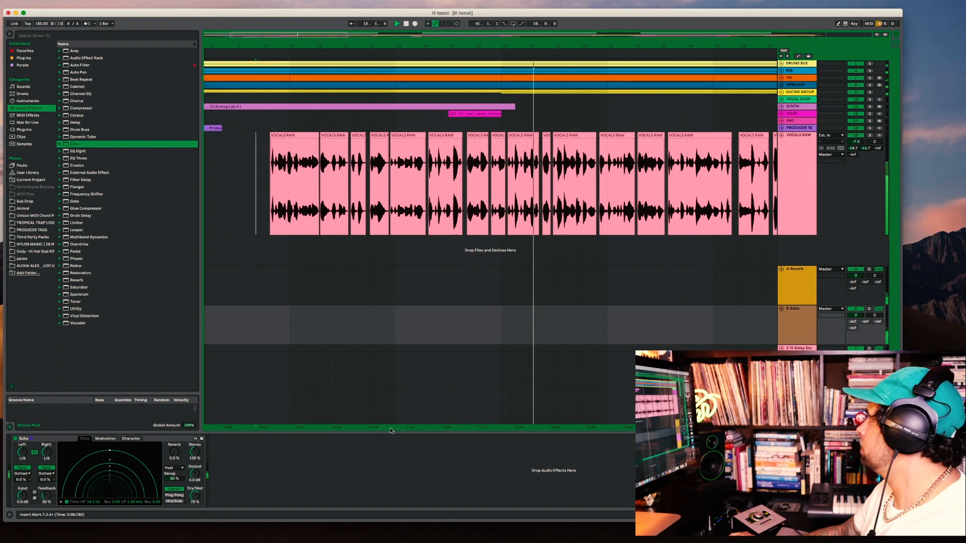
left_click_drag(865, 148, 865, 150)
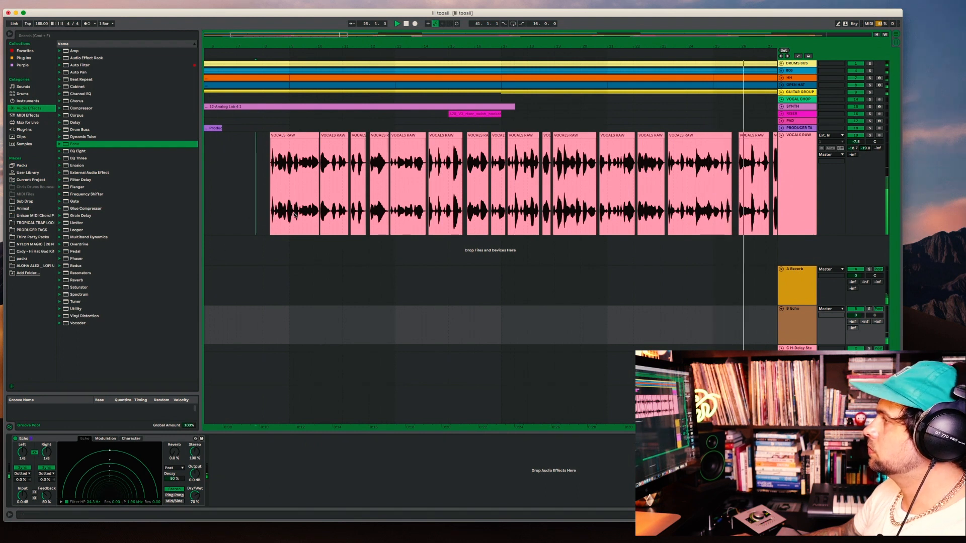
left_click(262, 188)
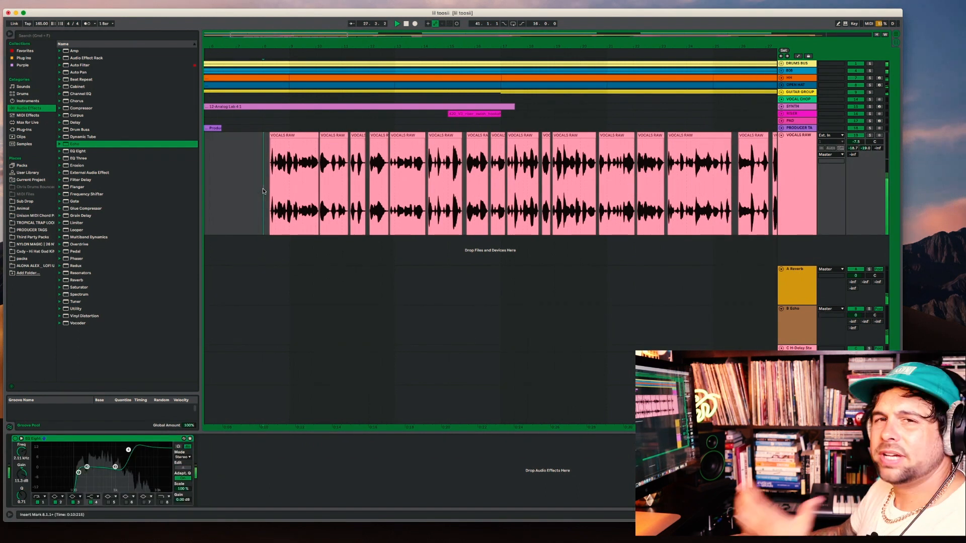
scroll(263, 191, "right", 1)
key("space")
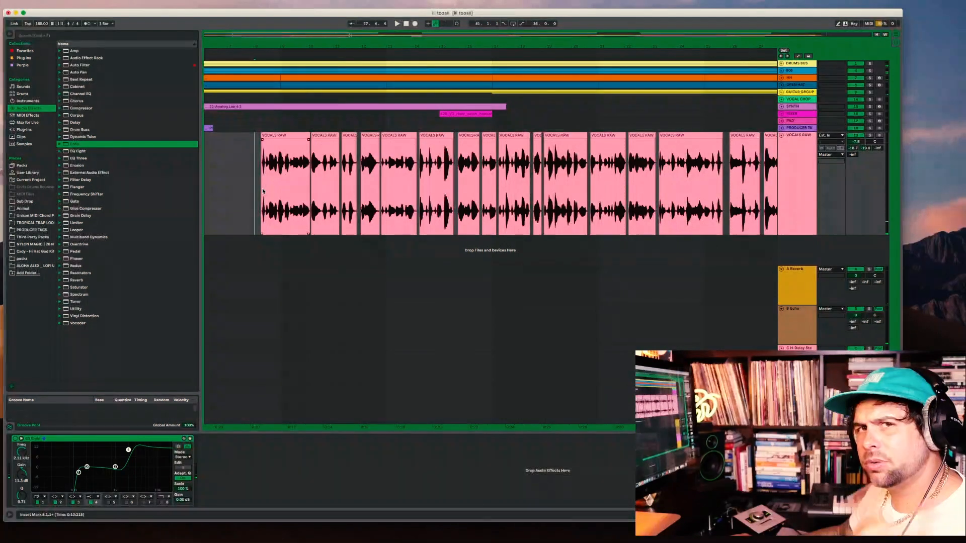
Add a Compressor after EQ Eight on the VOCALS RAW track
left_click(247, 212)
scroll(247, 213, "left", 2)
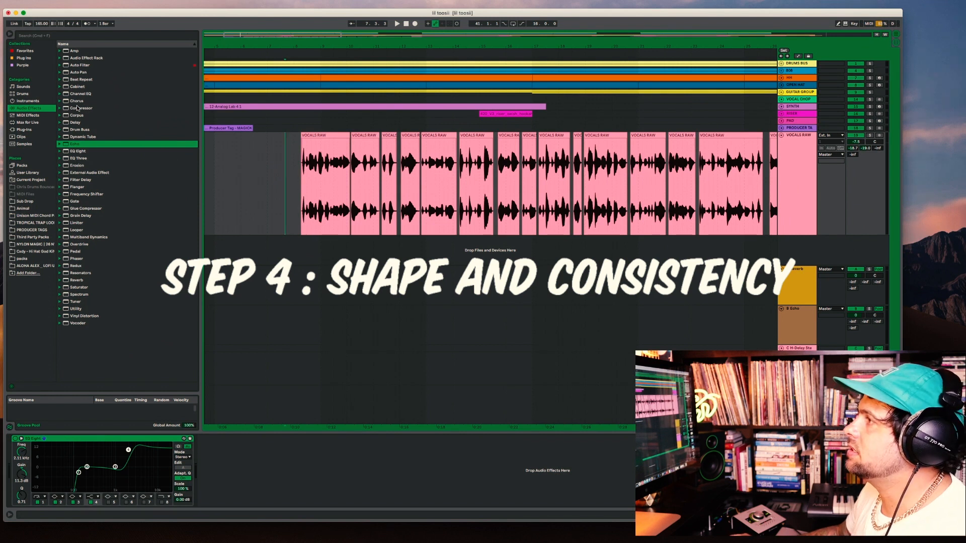
left_click(66, 111)
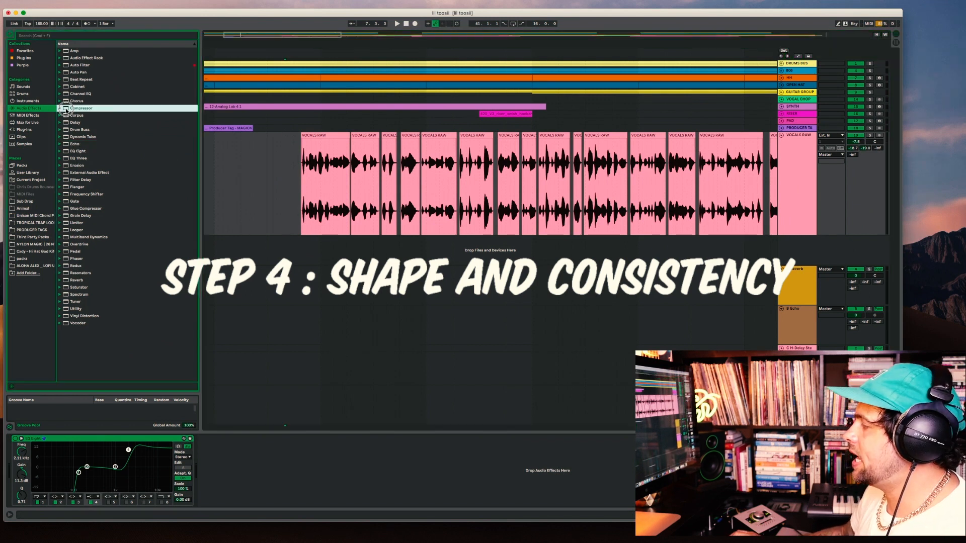
left_click_drag(201, 365, 222, 466)
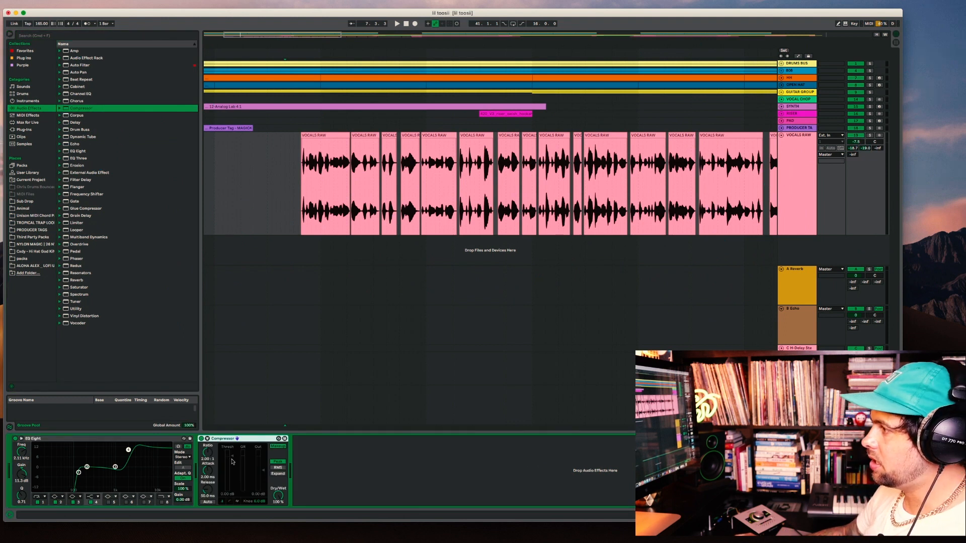
Play from the first vocal clip and lower the Compressor's threshold to about -5.7 dB
left_click_drag(234, 457, 230, 457)
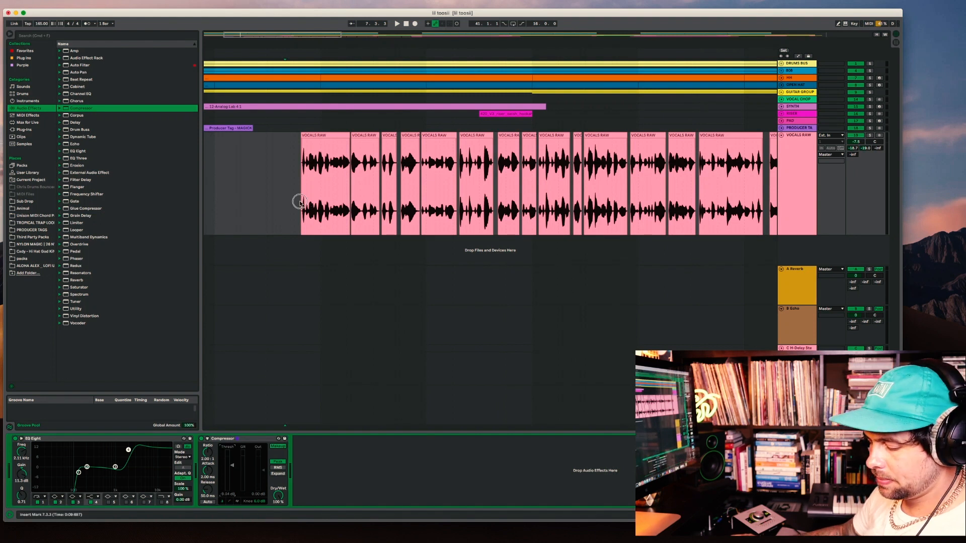
key("space")
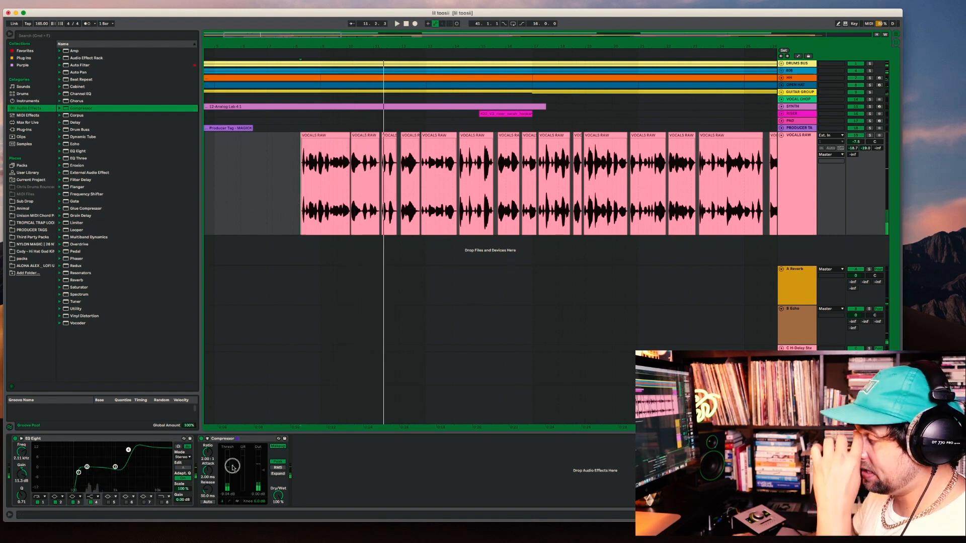
left_click_drag(233, 468, 230, 463)
Expand the Compressor's sidechain section, solo the VOCALS RAW track, and play it from the first vocal clip
left_click(208, 439)
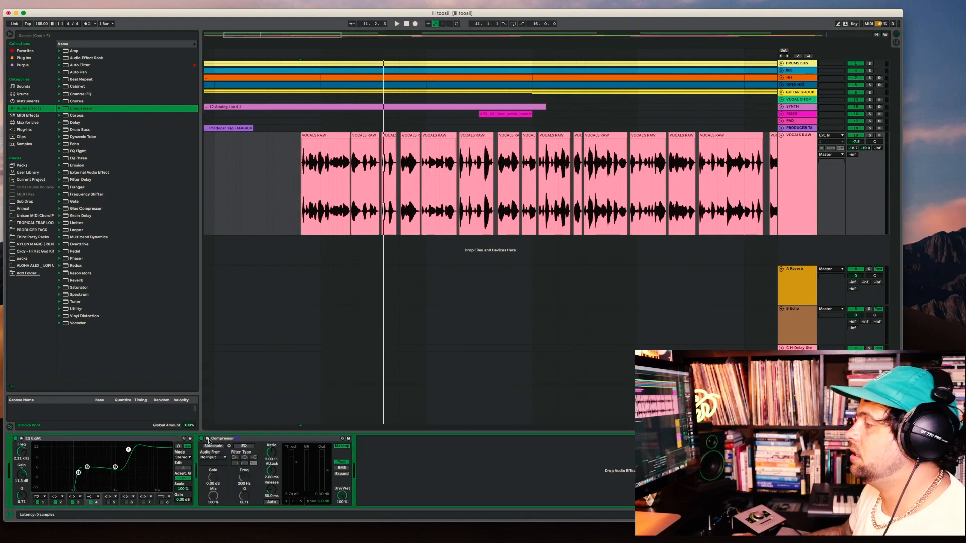
left_click(213, 446)
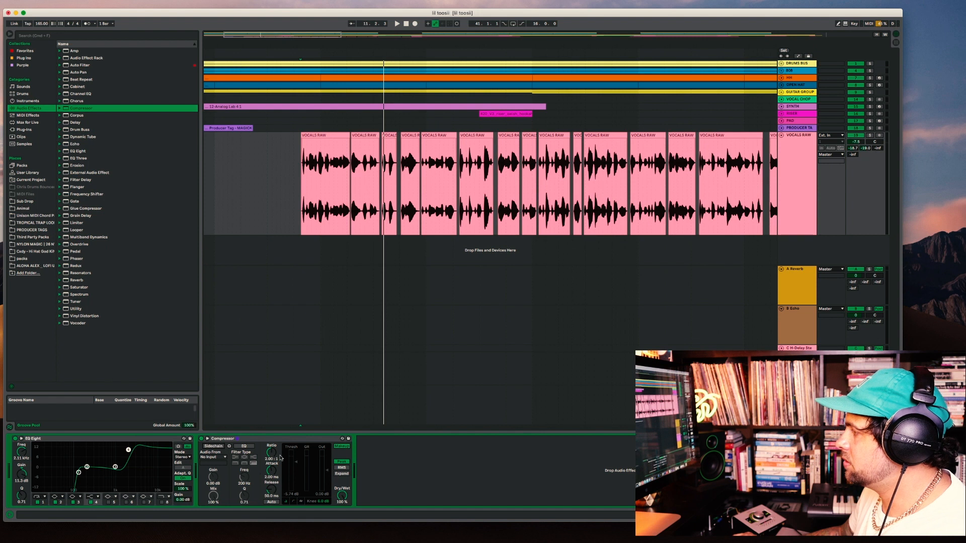
key("space")
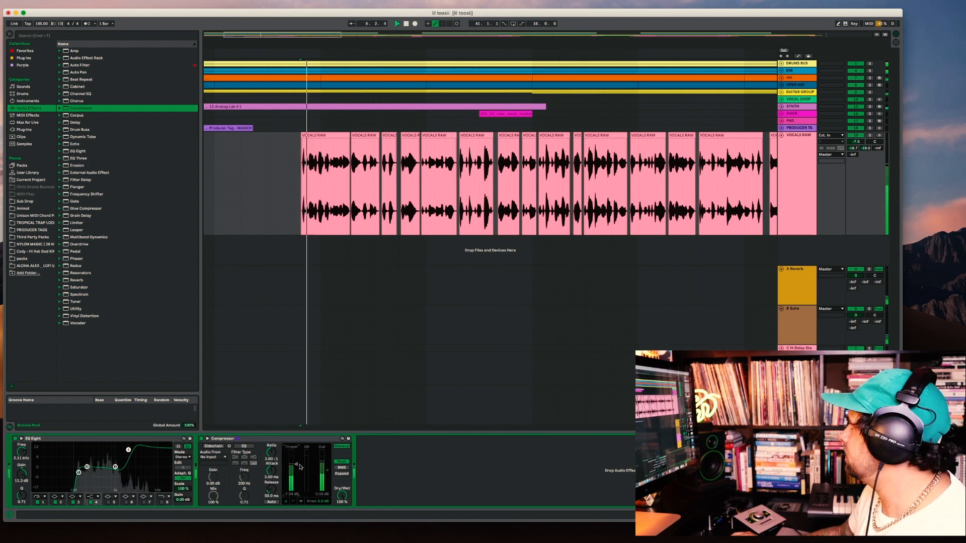
left_click(870, 135)
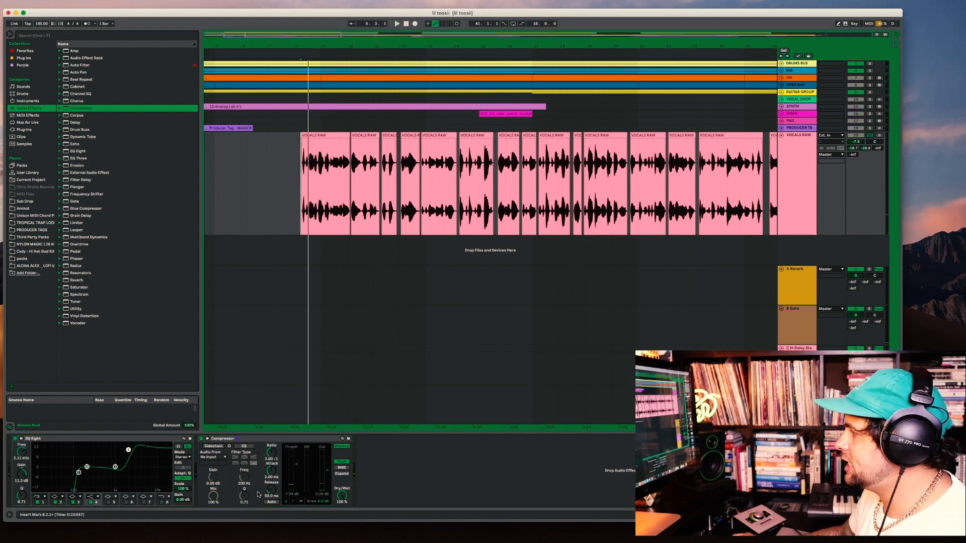
key("space")
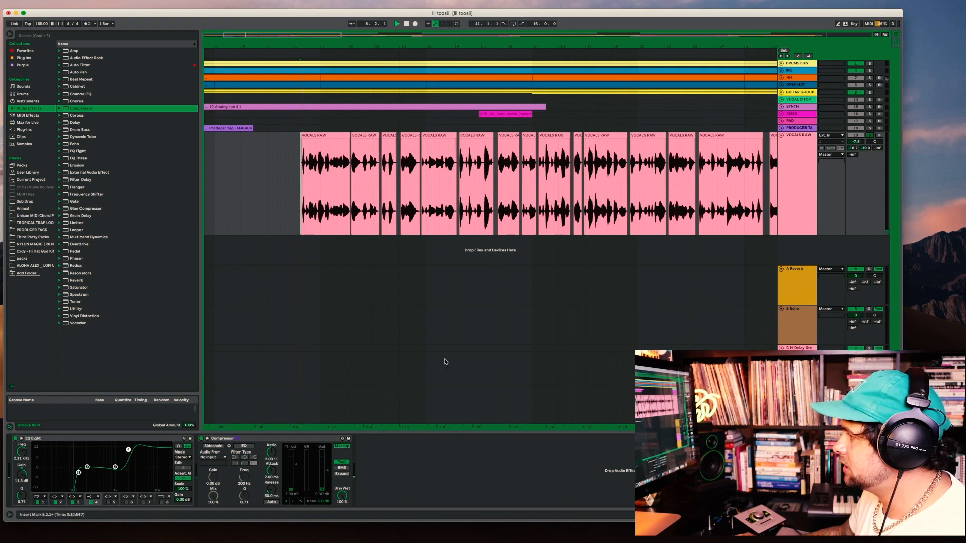
Adjust the Compressor's threshold during playback, reduce its ratio to about 1.62:1 and its attack to about 0.46 ms, and stop playback
left_click_drag(297, 467, 297, 471)
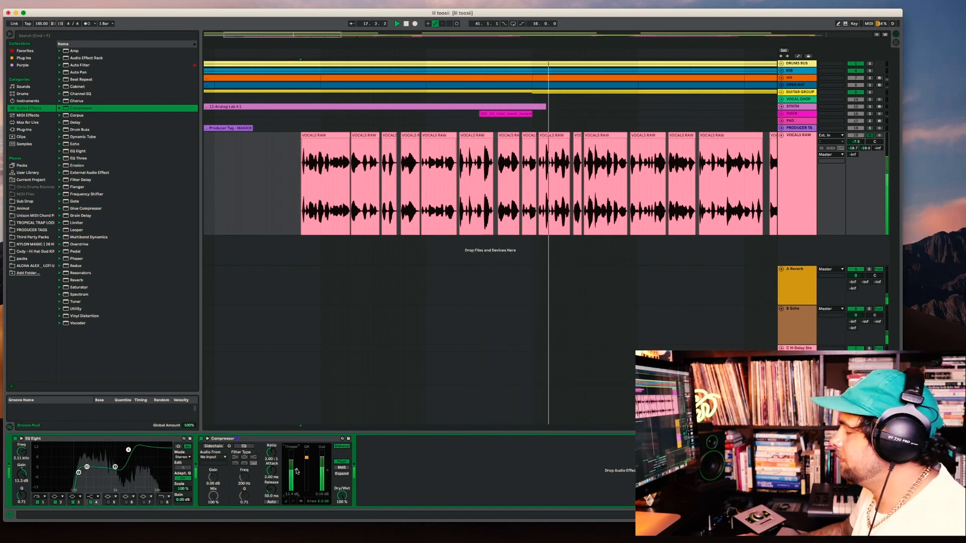
left_click_drag(297, 471, 272, 470)
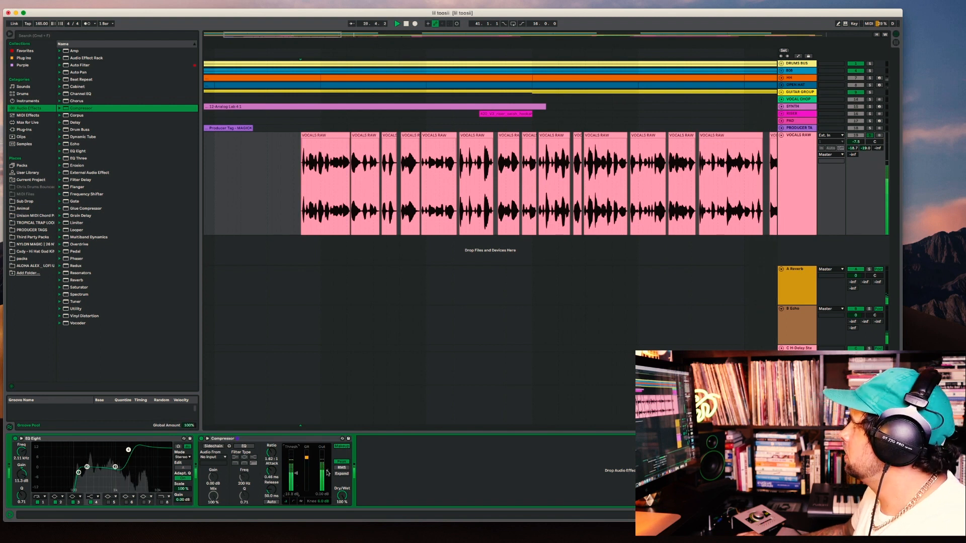
key("space")
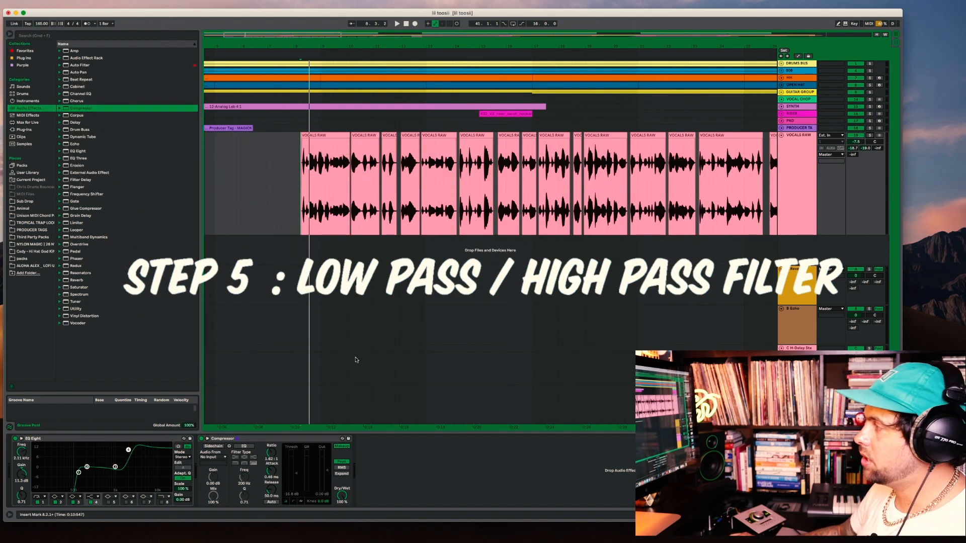
Try an Auto Filter after the Compressor on the VOCALS RAW track as a low-pass and as a high-pass, and remove it
left_click(276, 174)
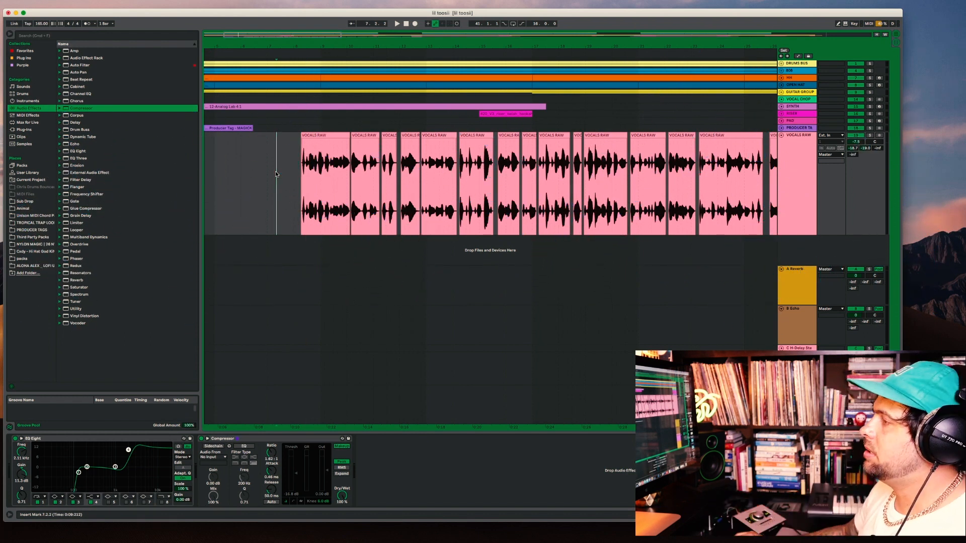
left_click_drag(79, 65, 401, 467)
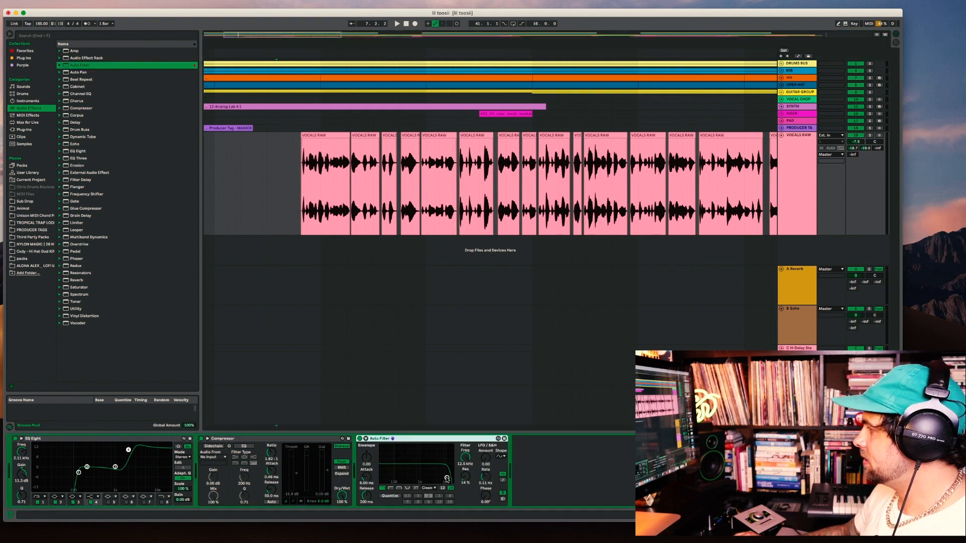
left_click_drag(447, 478, 445, 478)
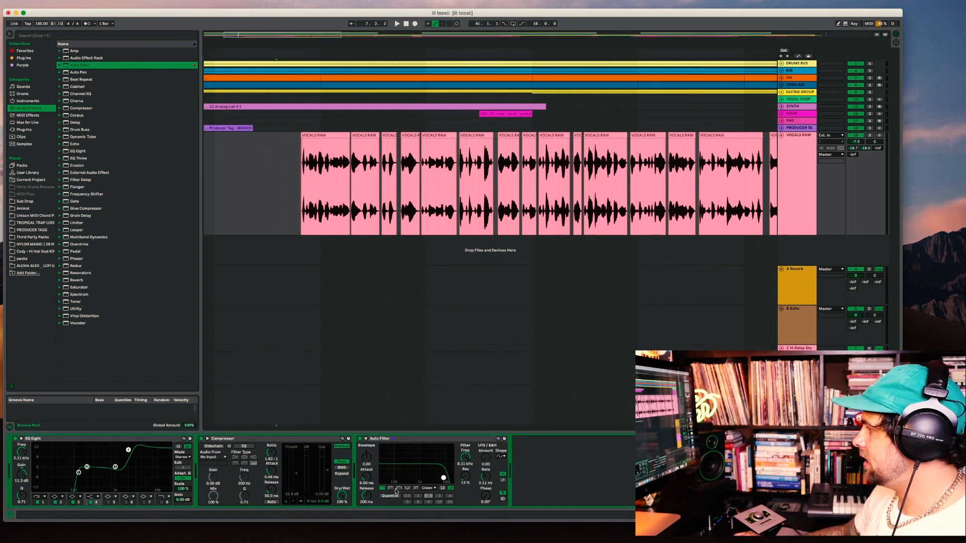
left_click_drag(390, 491, 391, 479)
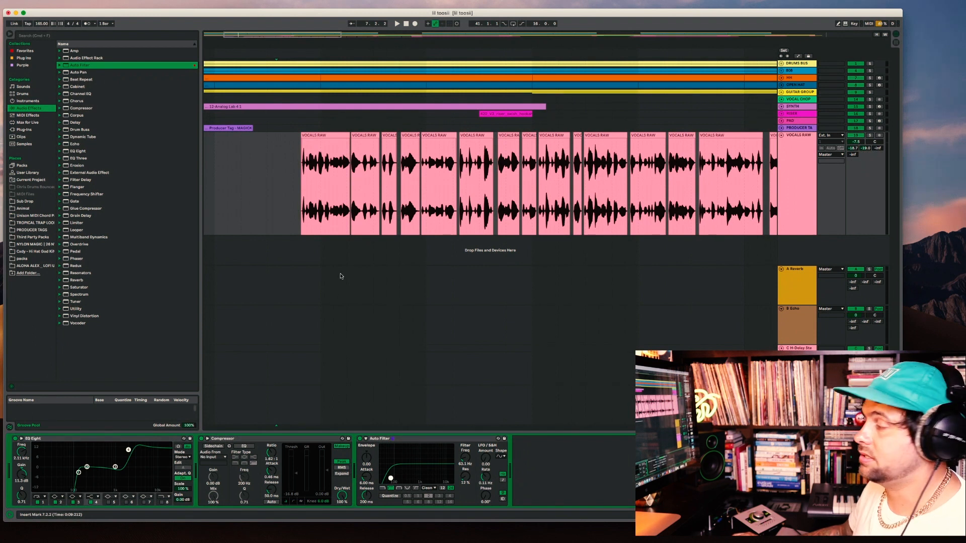
left_click(408, 439)
key("Delete")
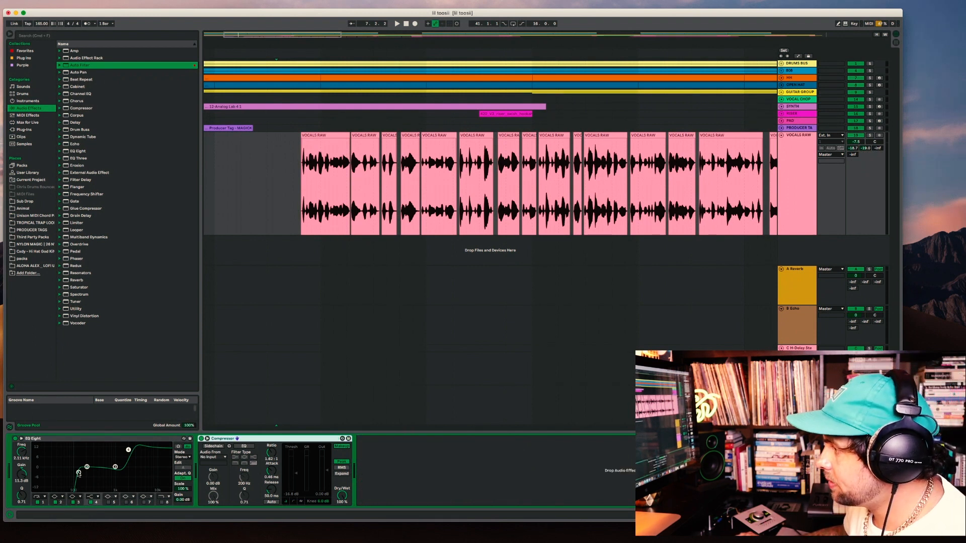
Lower the first EQ Eight band's low-cut frequency to about 82.5 Hz and play the VOCALS RAW track soloed from bar 7
left_click(78, 473)
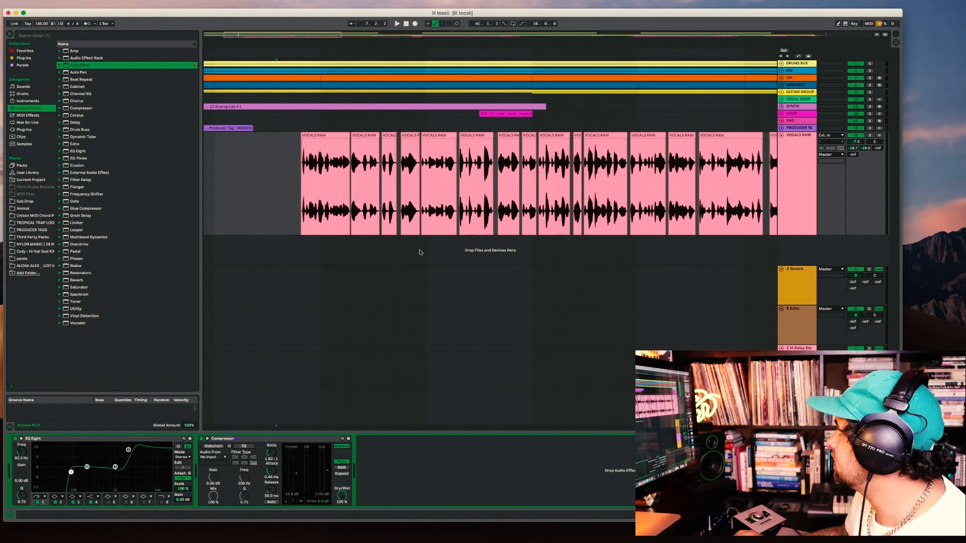
left_click(807, 152)
key("space")
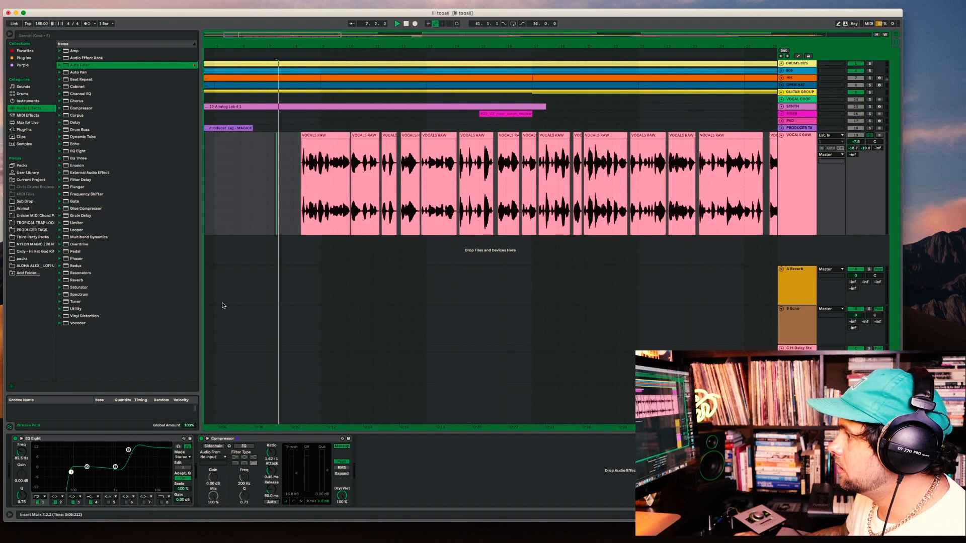
Sweep EQ Eight's low cut up to about 435 Hz while listening, and bring it back down to about 74.2 Hz
left_click_drag(70, 472, 94, 473)
key("space")
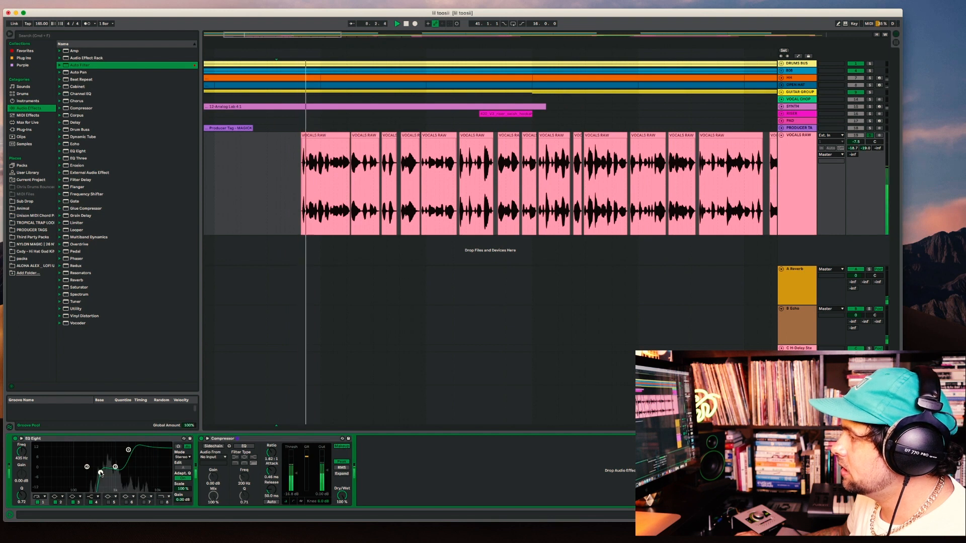
left_click_drag(101, 473, 81, 472)
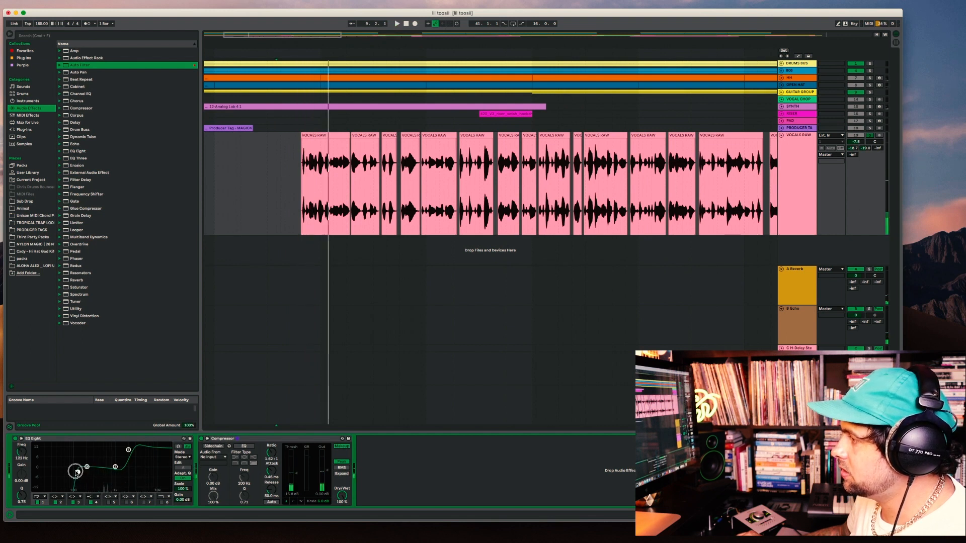
key("space")
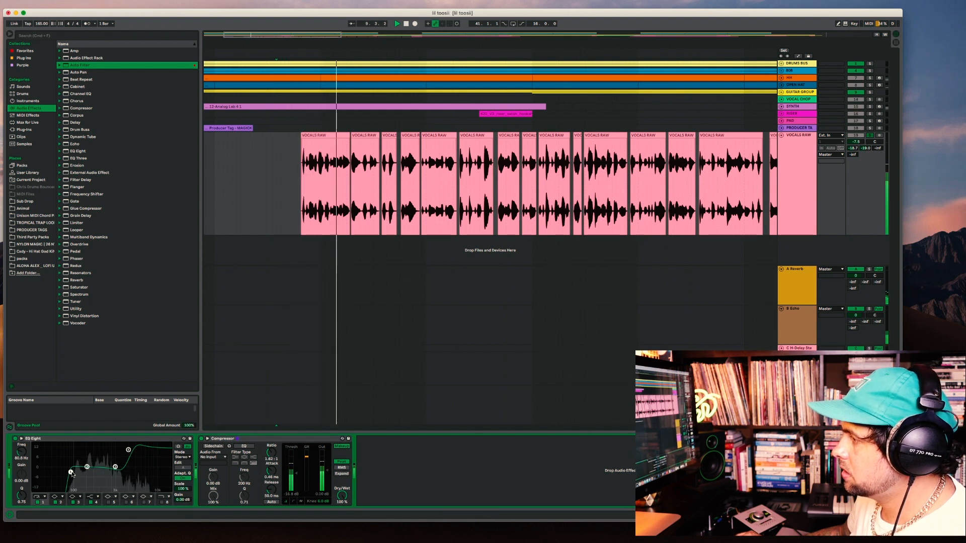
left_click_drag(71, 473, 68, 474)
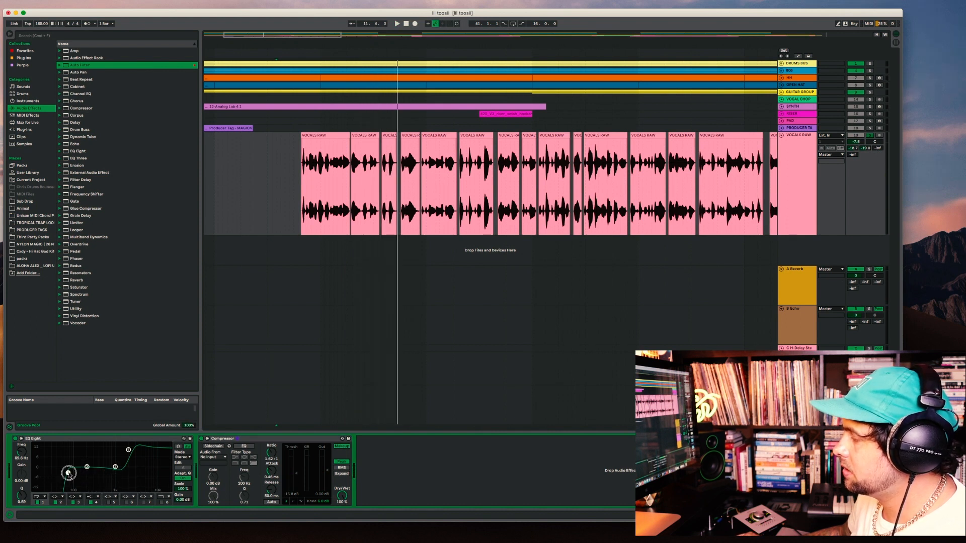
key("space")
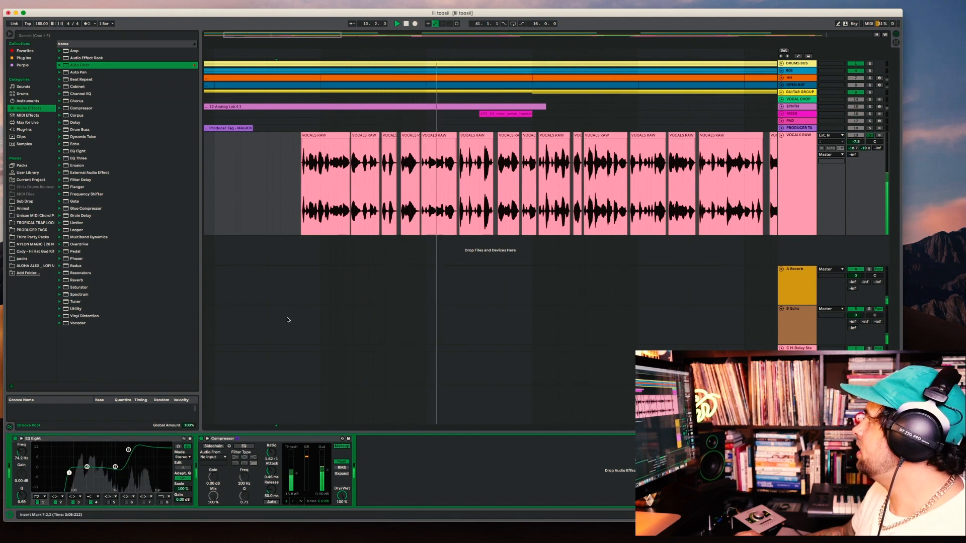
Unfold the GUITAR GROUP track and add an Auto Filter after its Compressor
left_click_drag(428, 46, 447, 47)
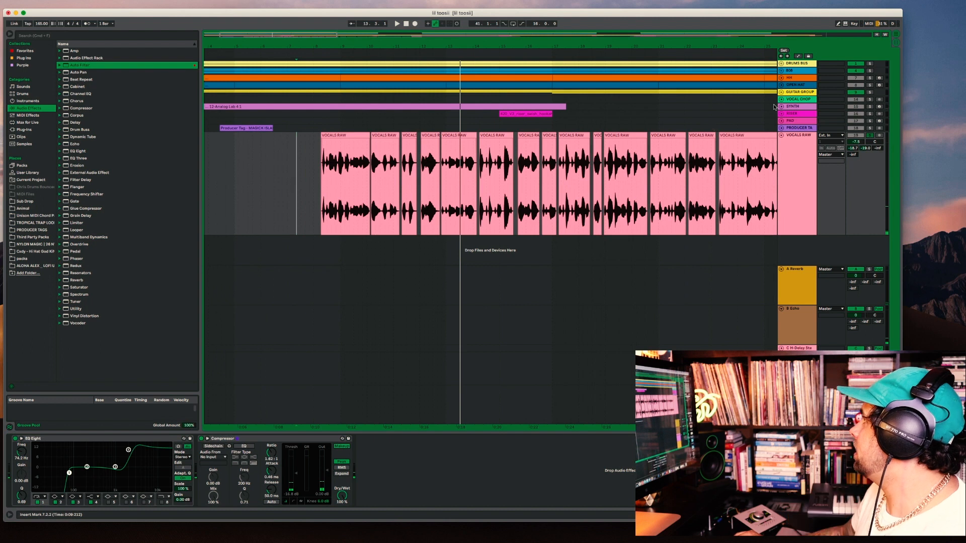
left_click(785, 92)
left_click(781, 92)
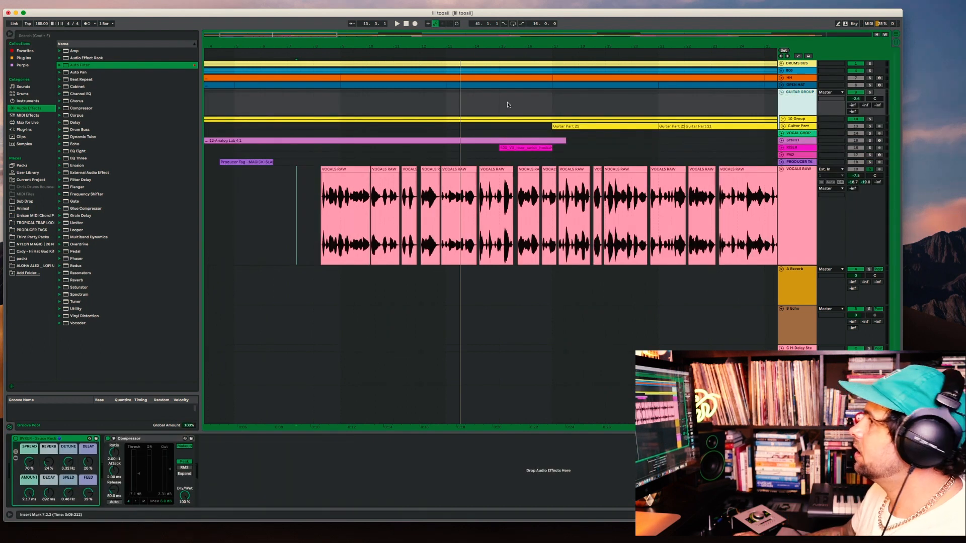
left_click(66, 66)
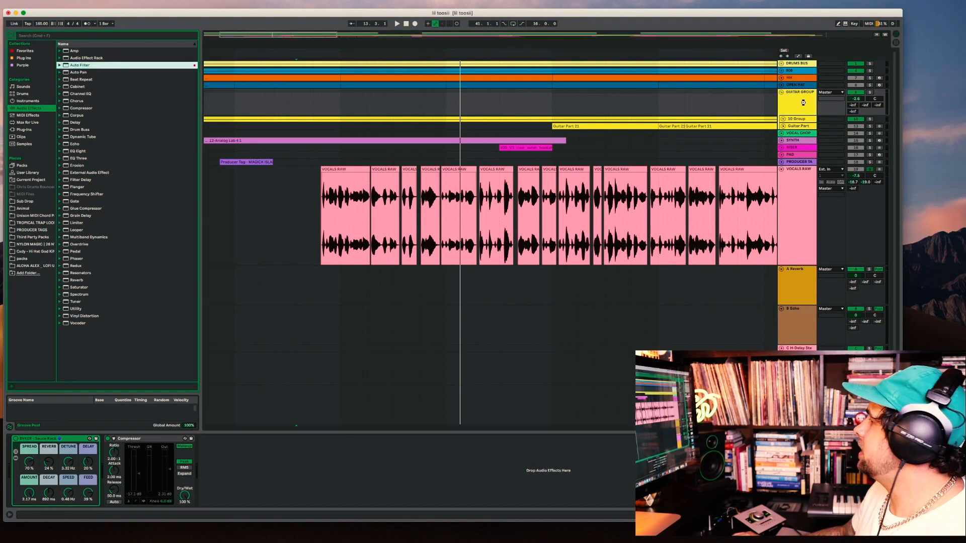
key("Return")
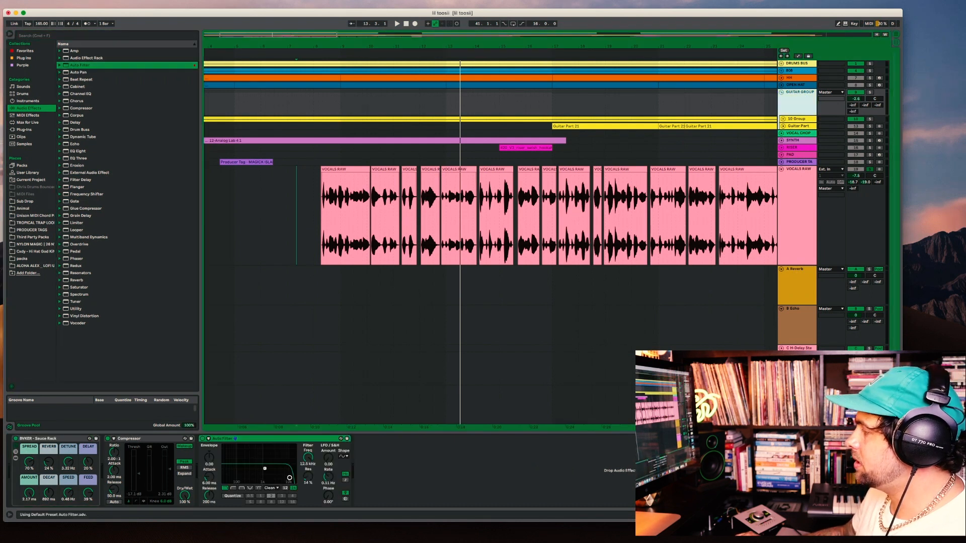
Solo GUITAR GROUP together with the vocals and lower its Auto Filter's low-pass cutoff to about 3.2 kHz
left_click(282, 478)
key("space")
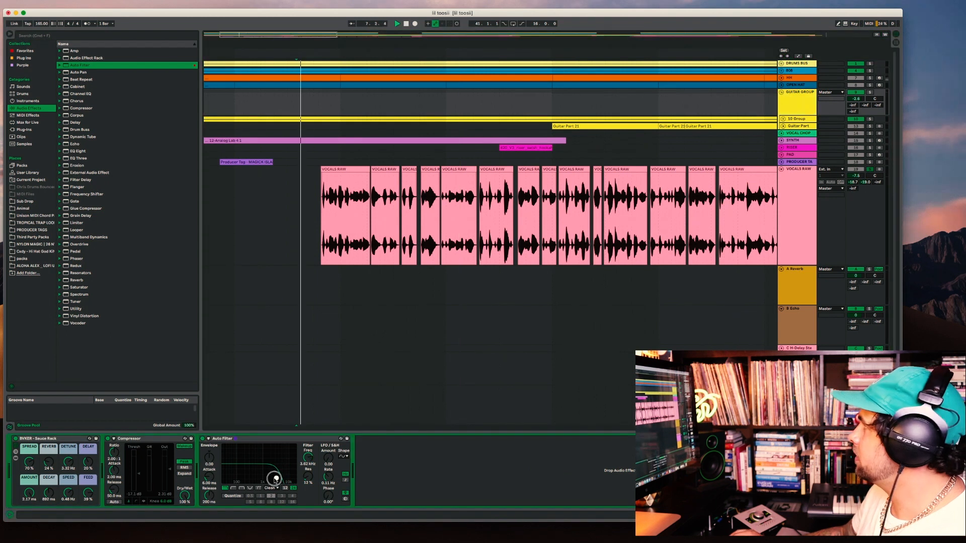
key("space")
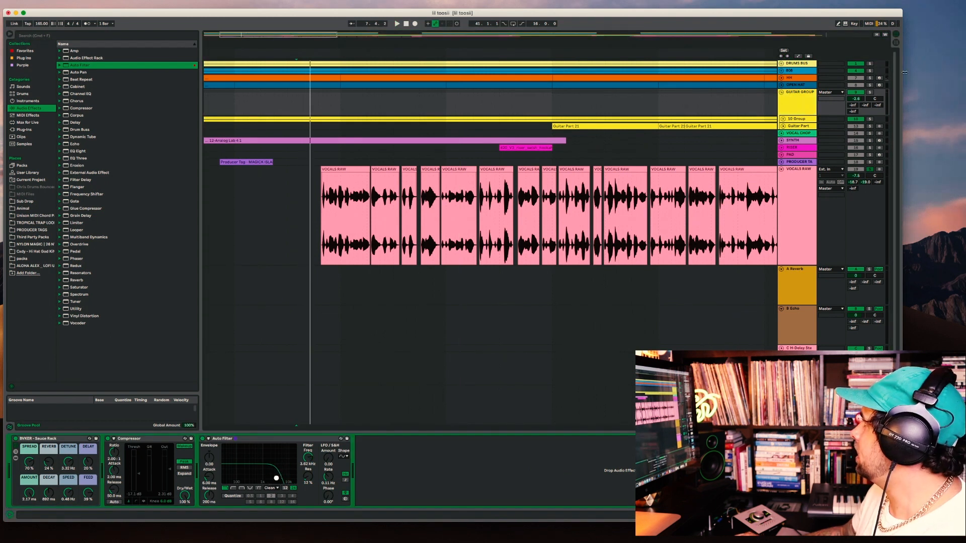
left_click(869, 93)
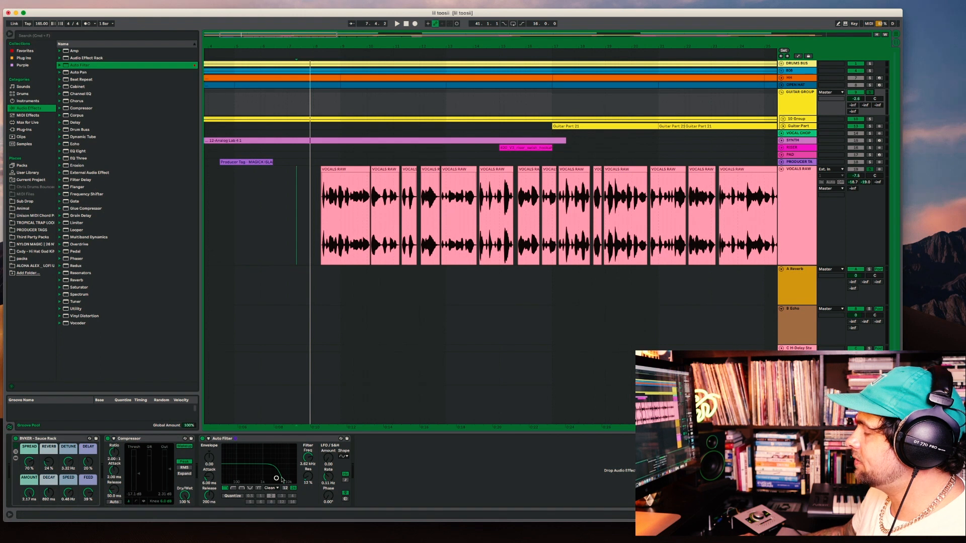
left_click_drag(277, 479, 275, 479)
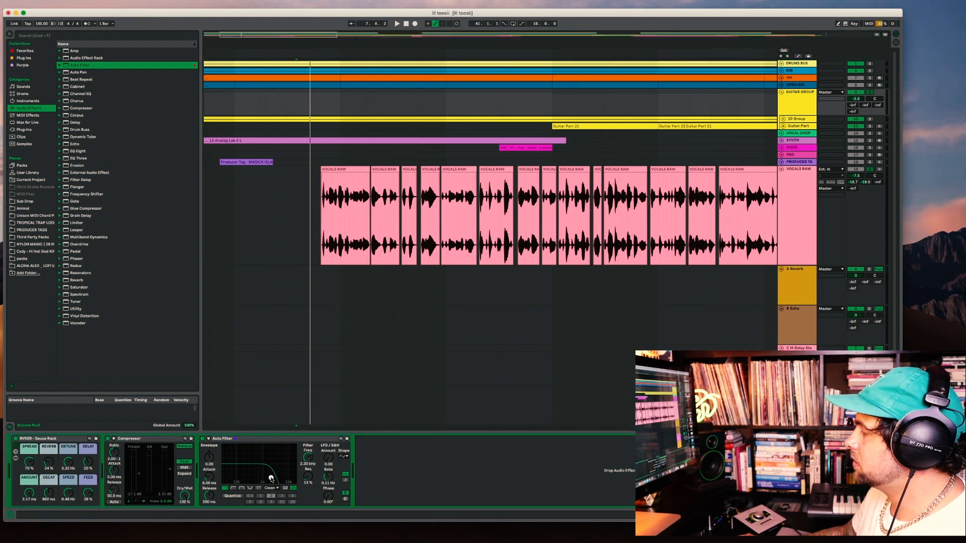
left_click_drag(271, 479, 275, 477)
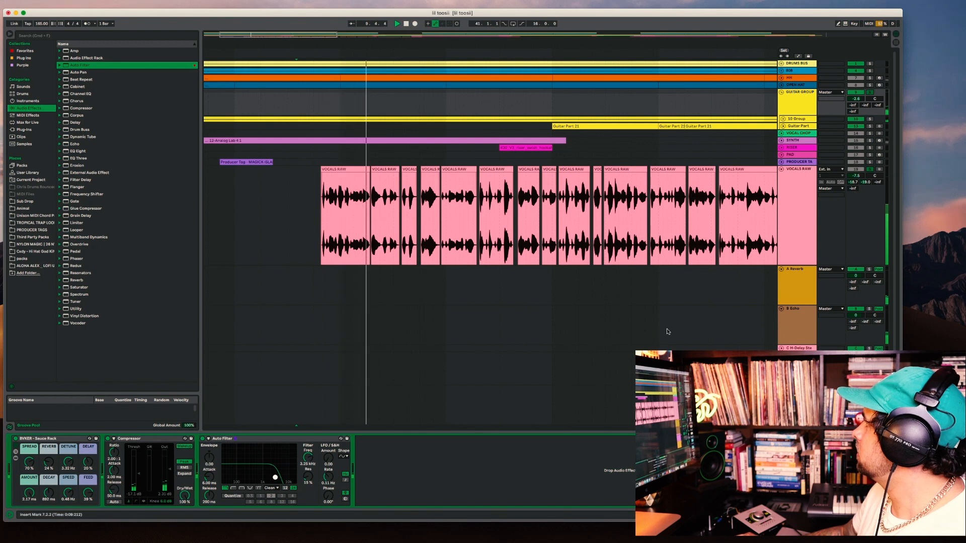
Raise the GUITAR GROUP volume during playback and fold the track again
left_click_drag(856, 104, 856, 100)
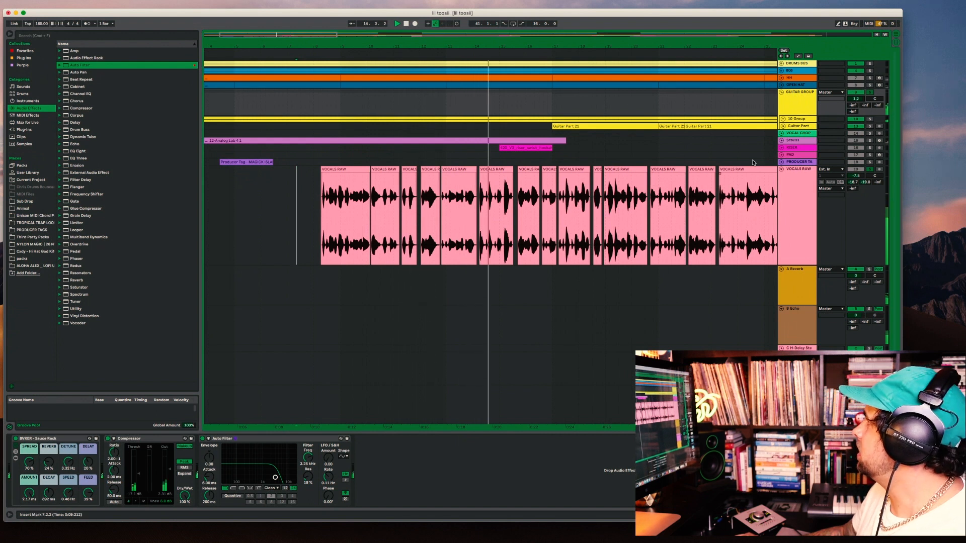
left_click(781, 92)
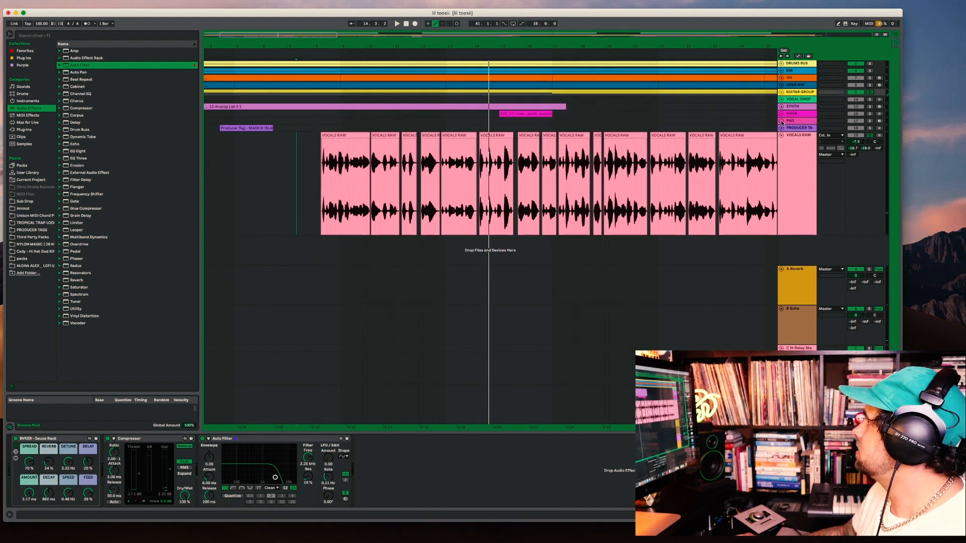
Unfold the SYNTH track, audition it with the vocals, and add an Auto Filter after its EQ Eight
left_click(780, 107)
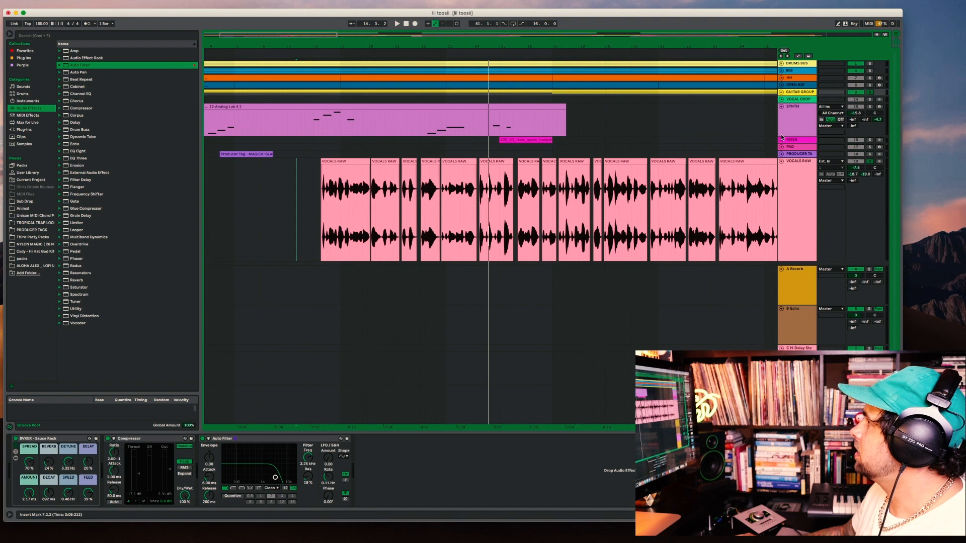
key("space")
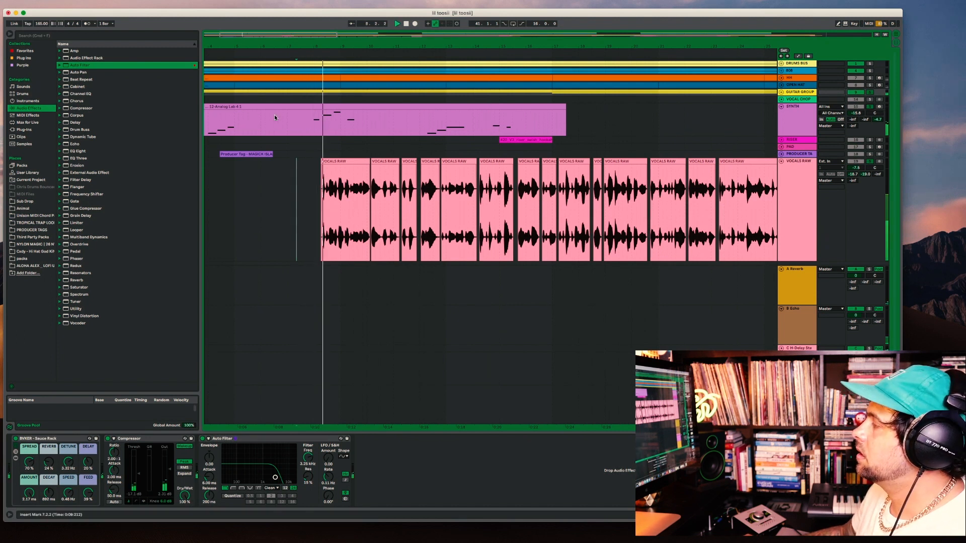
key("super+f")
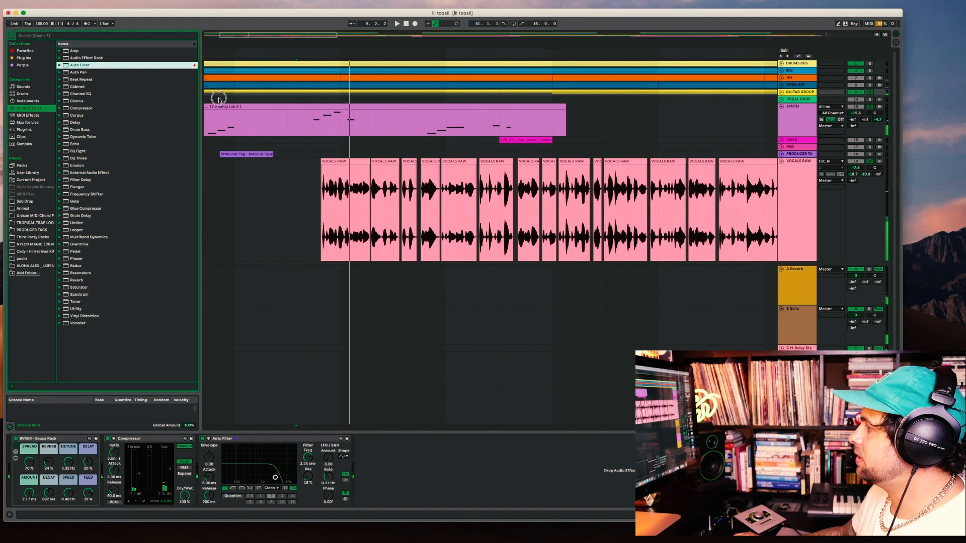
left_click(403, 133)
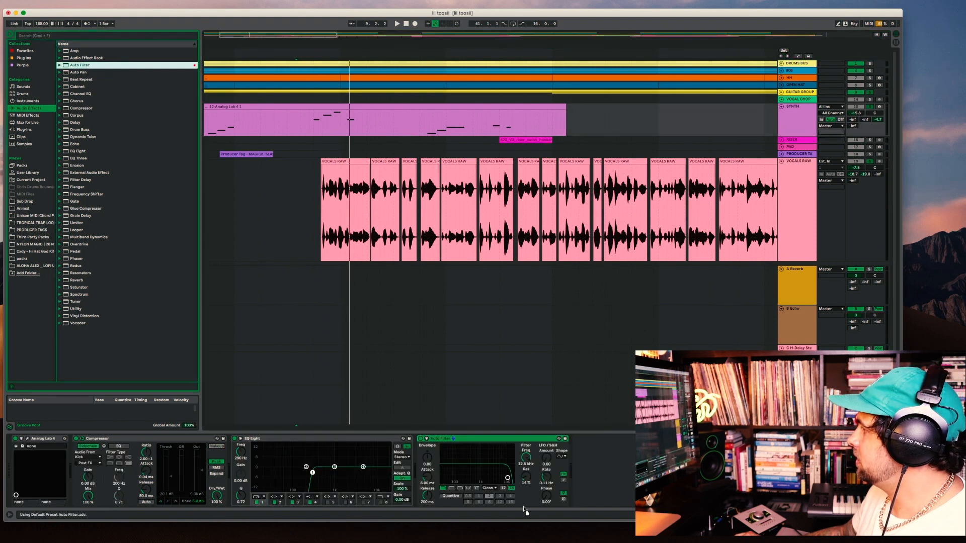
Lower the SYNTH Auto Filter's low-pass cutoff to about 6.6 kHz during playback, stop, and fold the track
left_click_drag(508, 476, 502, 477)
key("space")
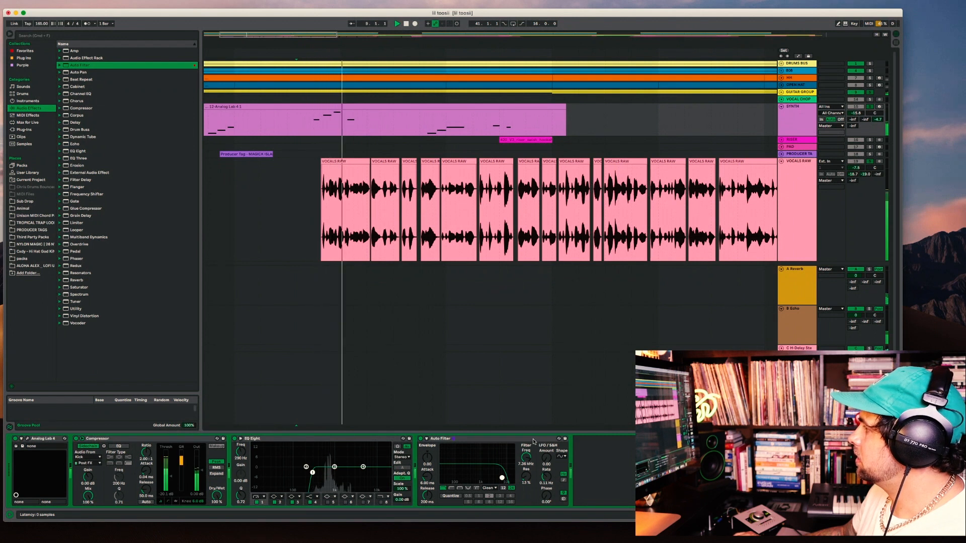
left_click_drag(502, 478, 501, 479)
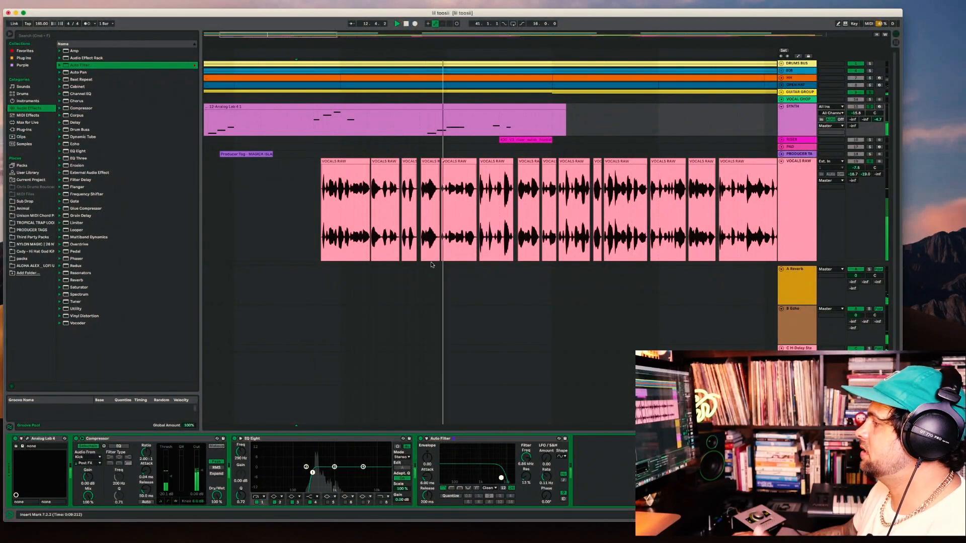
key("space")
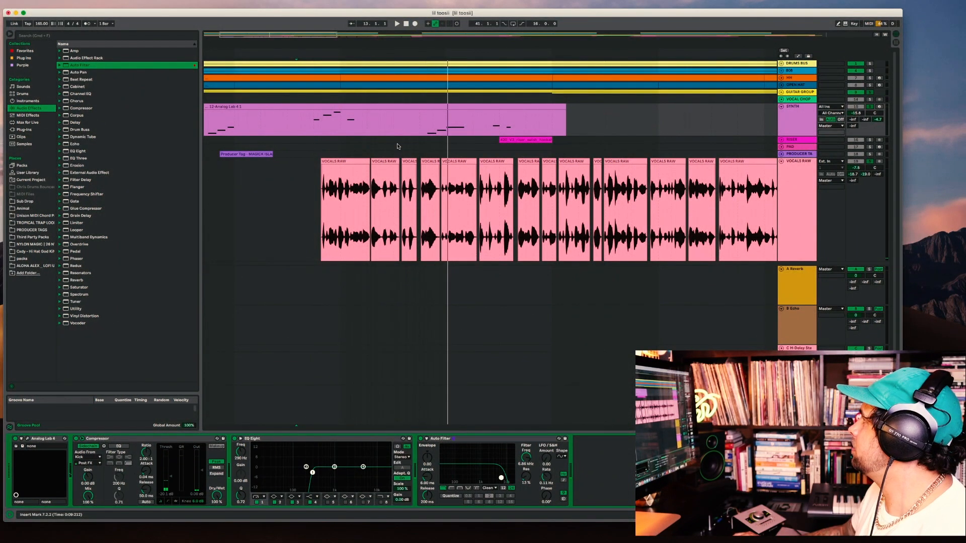
left_click(781, 107)
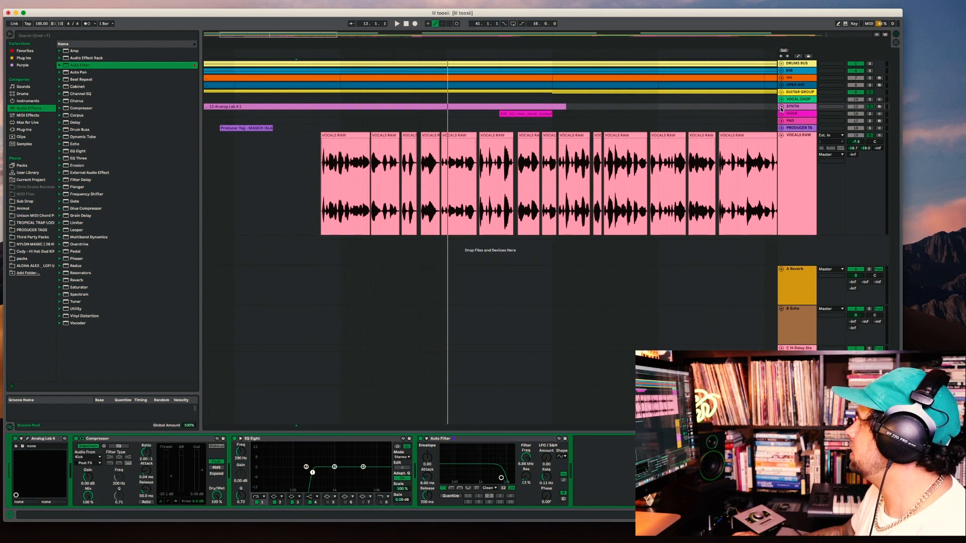
left_click(296, 186)
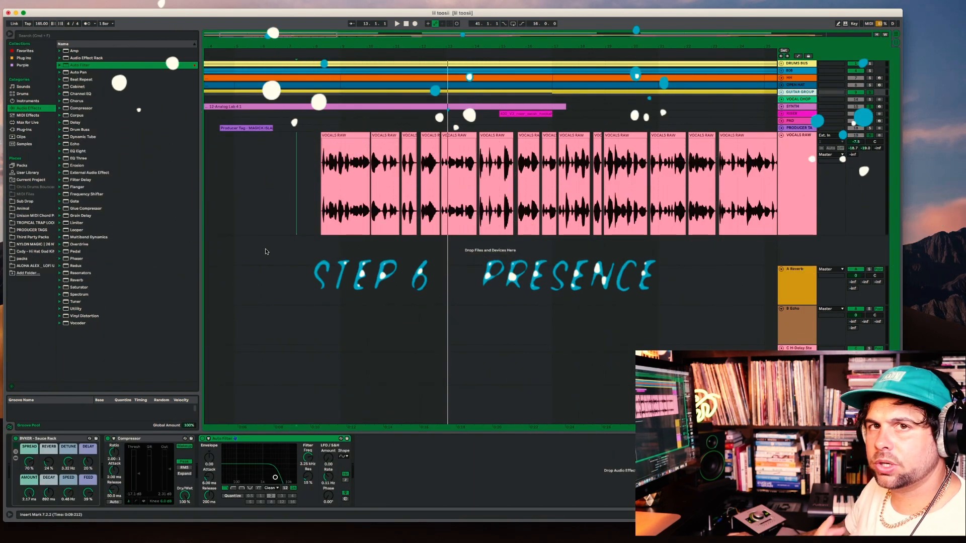
Shift the vocal EQ Eight's high shelf to about 1.74 kHz and cut its second band by about 4 dB
left_click(308, 191)
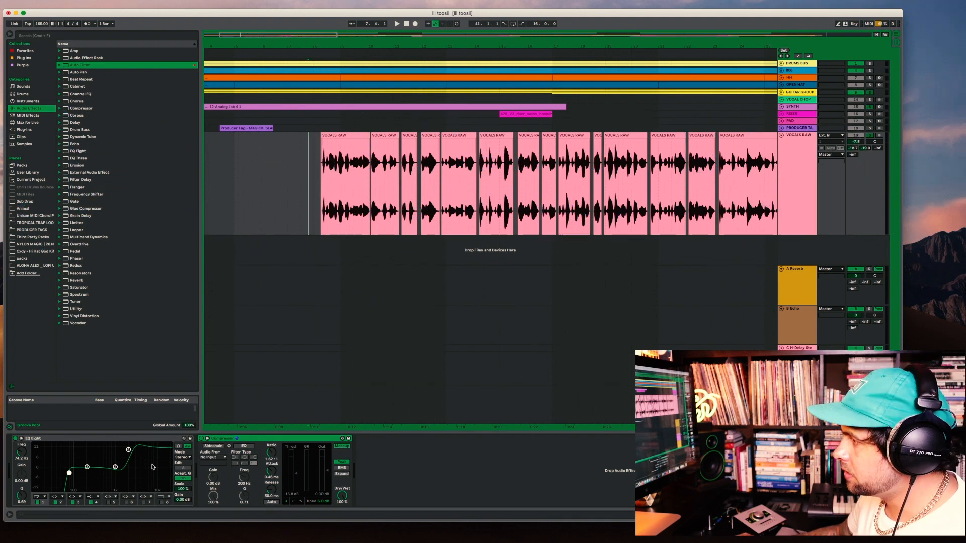
left_click(126, 450)
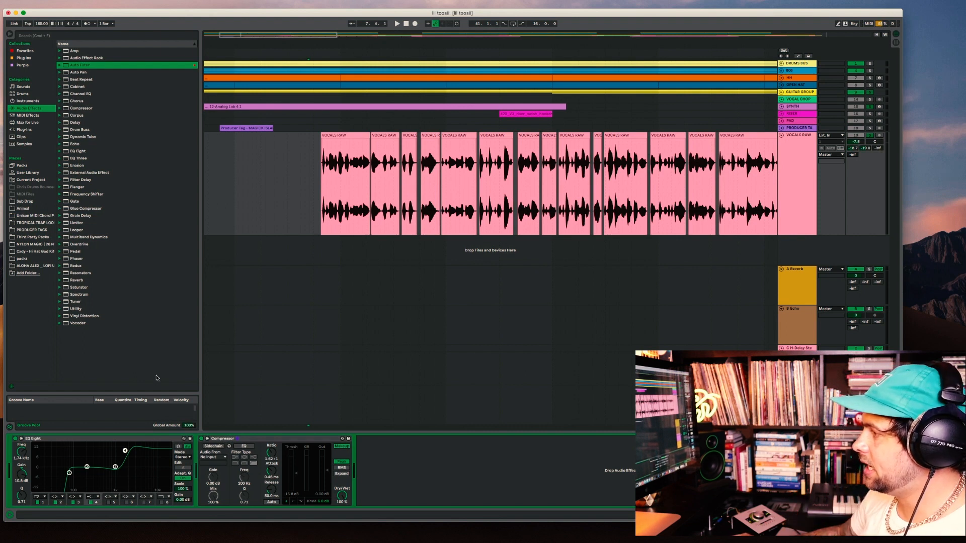
left_click(87, 468)
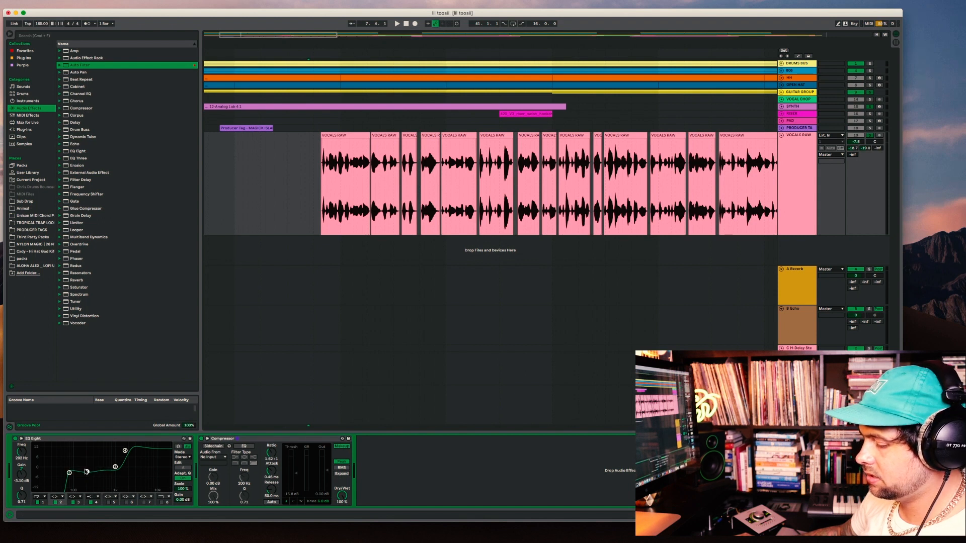
left_click_drag(87, 473, 86, 473)
left_click(361, 192)
key("space")
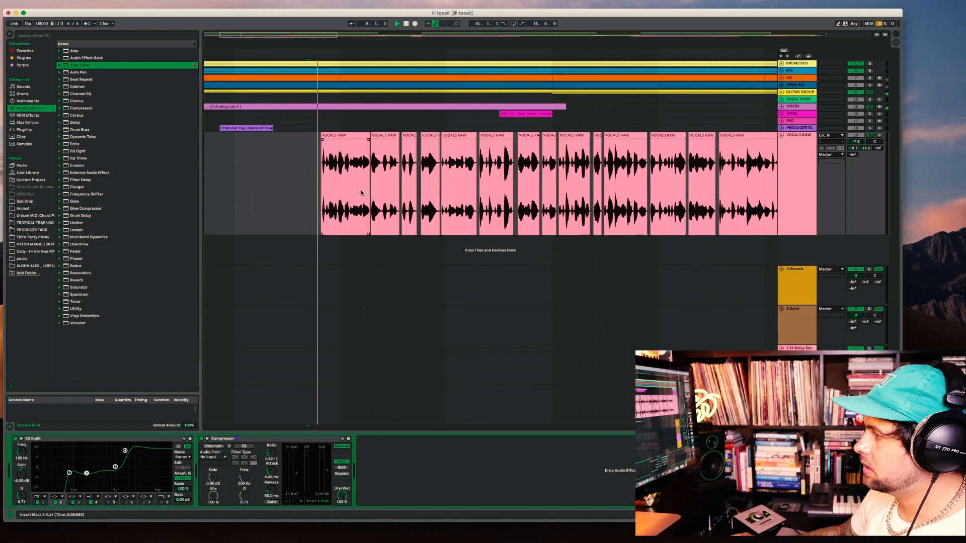
Deepen the vocal EQ's second-band cut to about -8.8 dB near 163 Hz while auditioning, and unsolo the vocals
left_click_drag(87, 473, 83, 481)
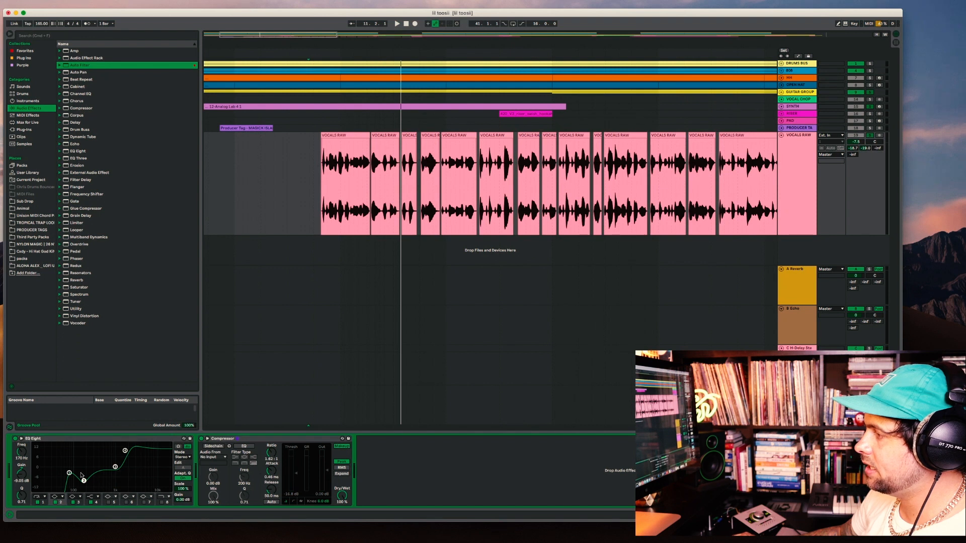
key("space")
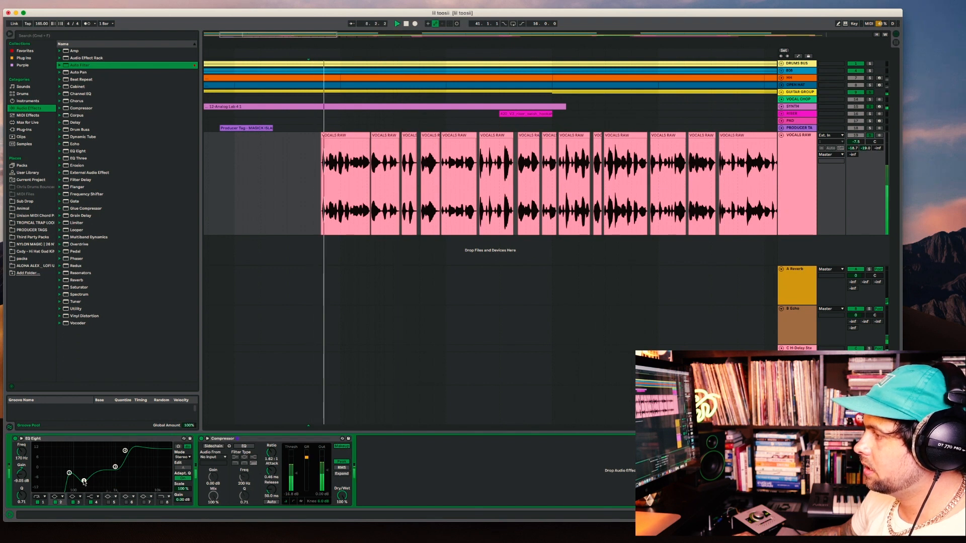
left_click_drag(83, 482, 83, 481)
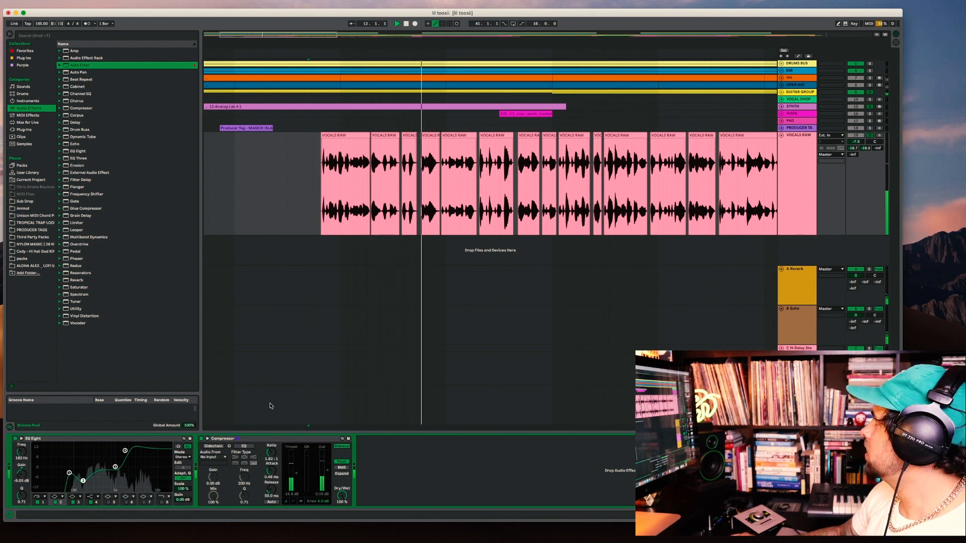
left_click(869, 135)
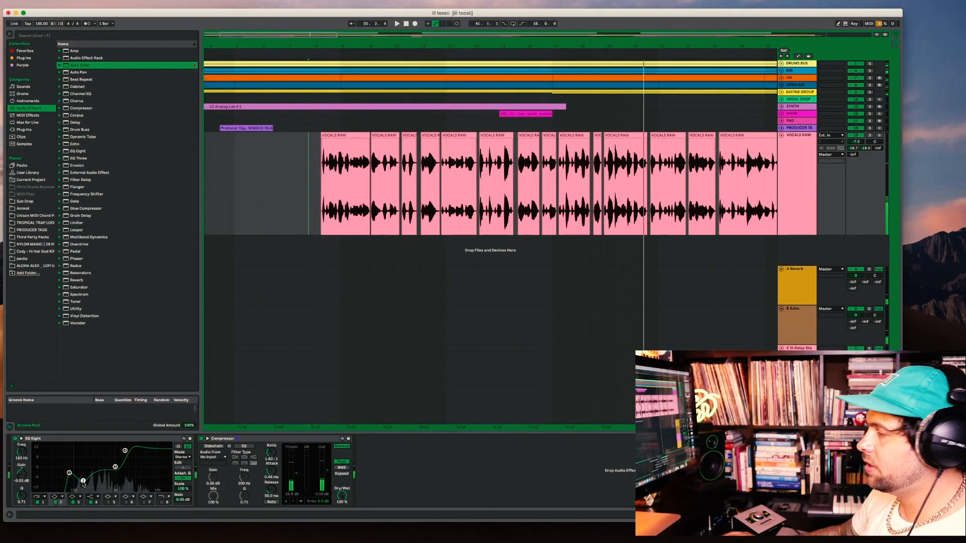
left_click_drag(83, 481, 84, 482)
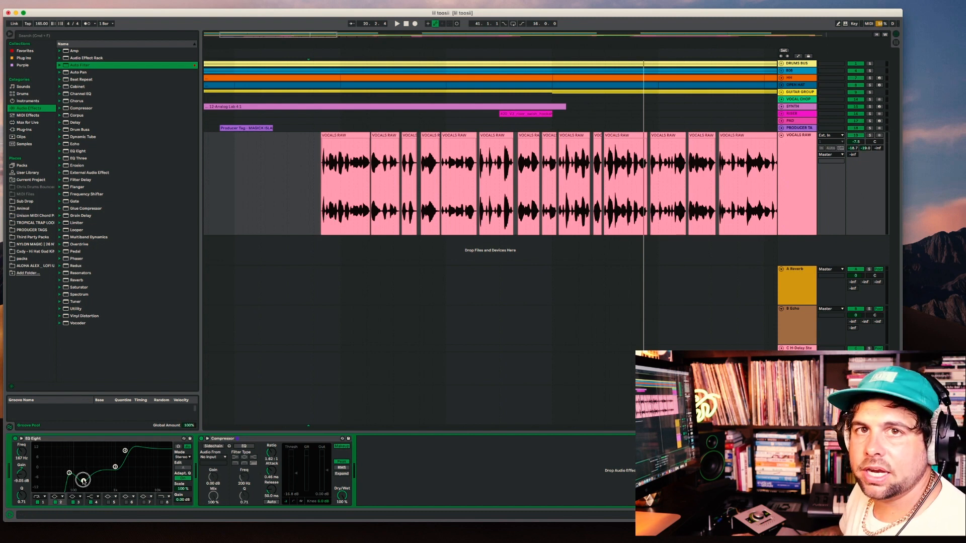
left_click_drag(83, 480, 82, 480)
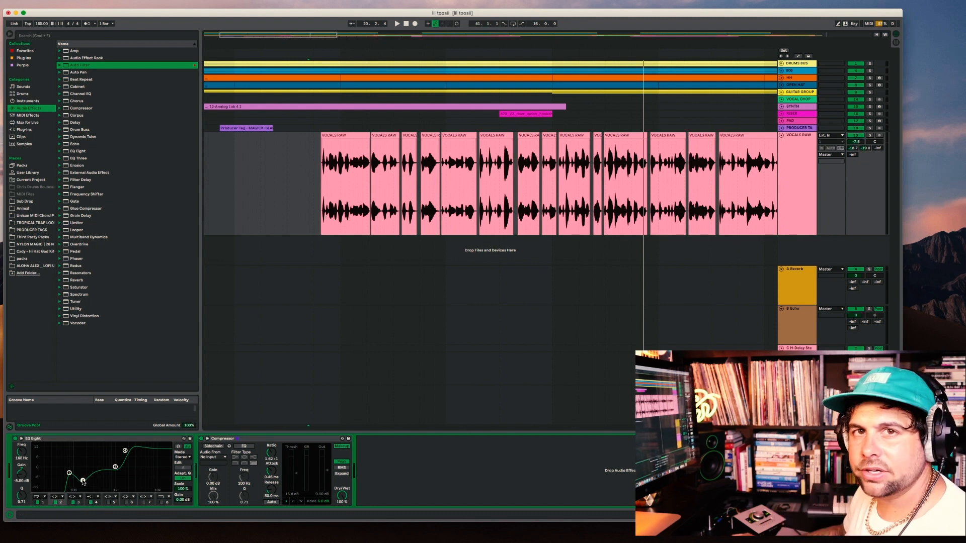
left_click_drag(83, 481, 82, 480)
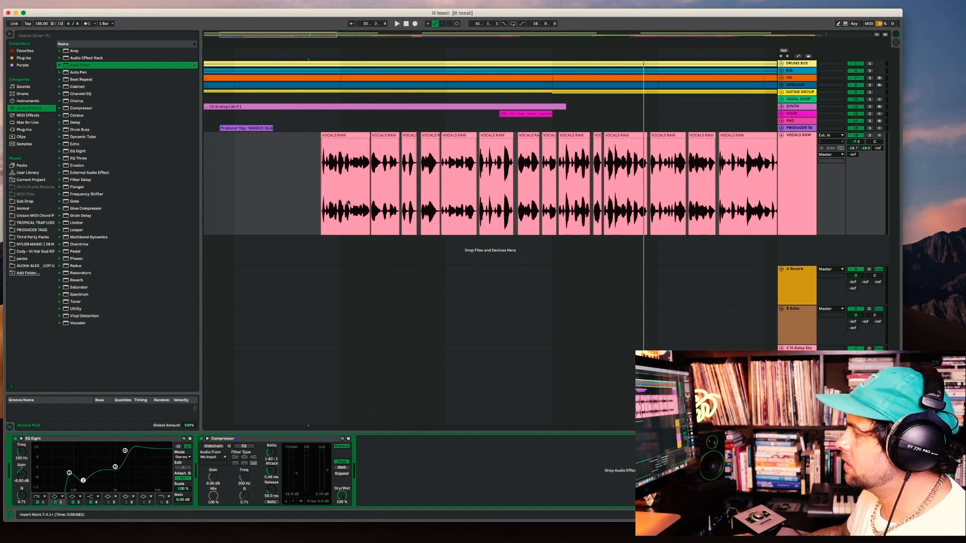
During playback, boost the vocal EQ's third band about 1.8 dB near 918 Hz and lower the vocal track to -8.0 dB
key("space")
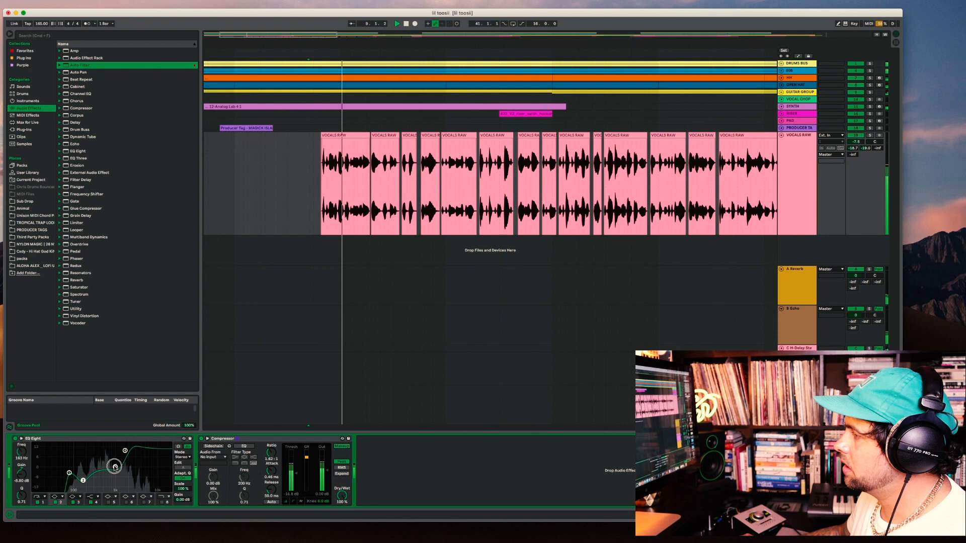
left_click_drag(115, 468, 114, 465)
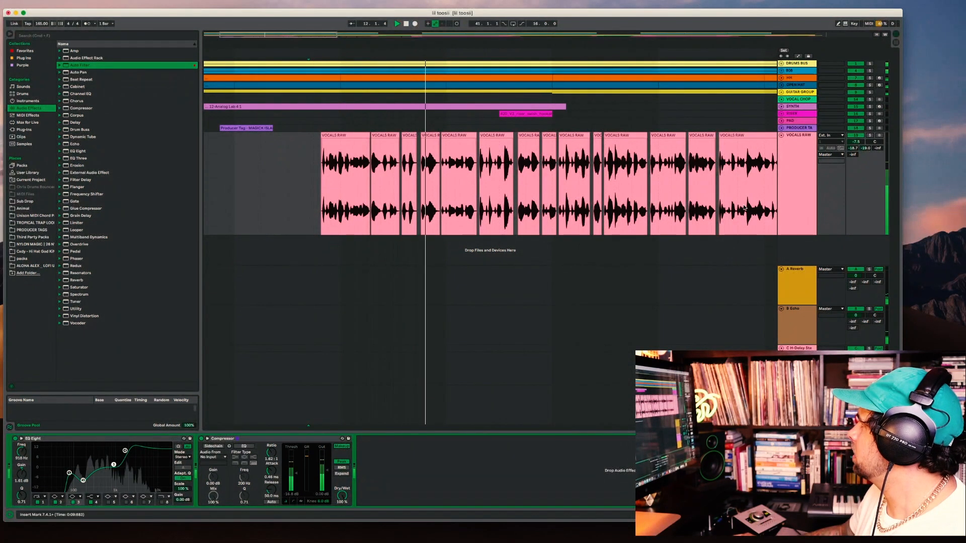
left_click_drag(855, 141, 856, 145)
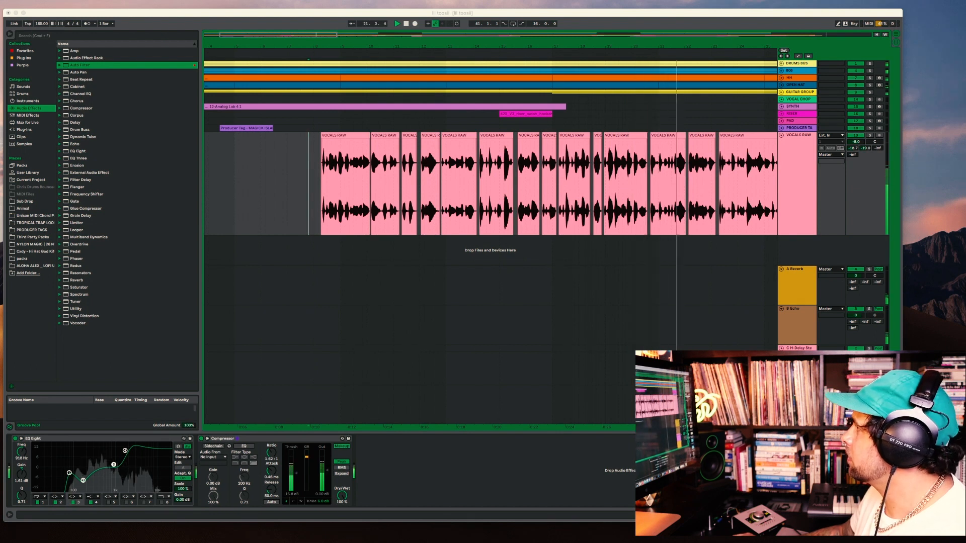
Duplicate the VOCALS RAW track and add an Echo effect after the copy's Compressor
left_click(796, 166)
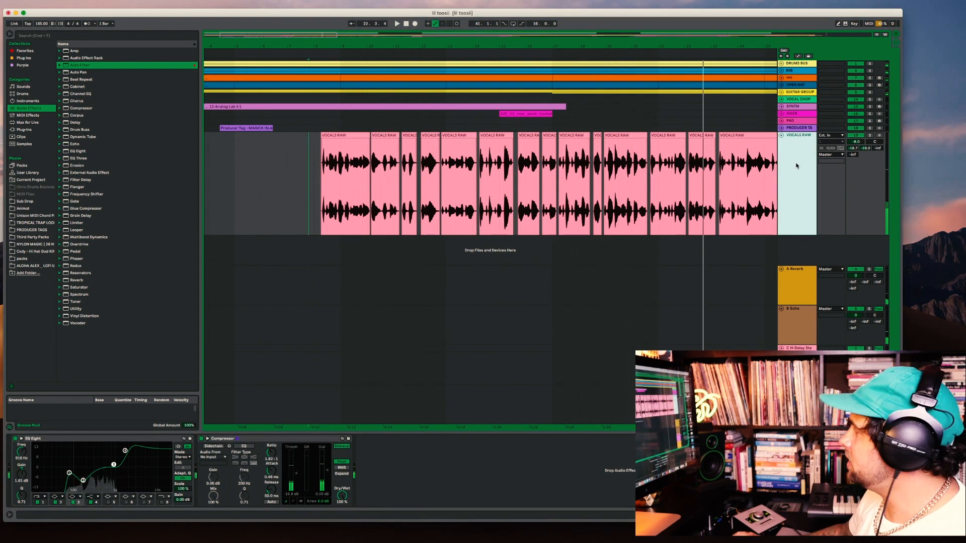
key("super+d")
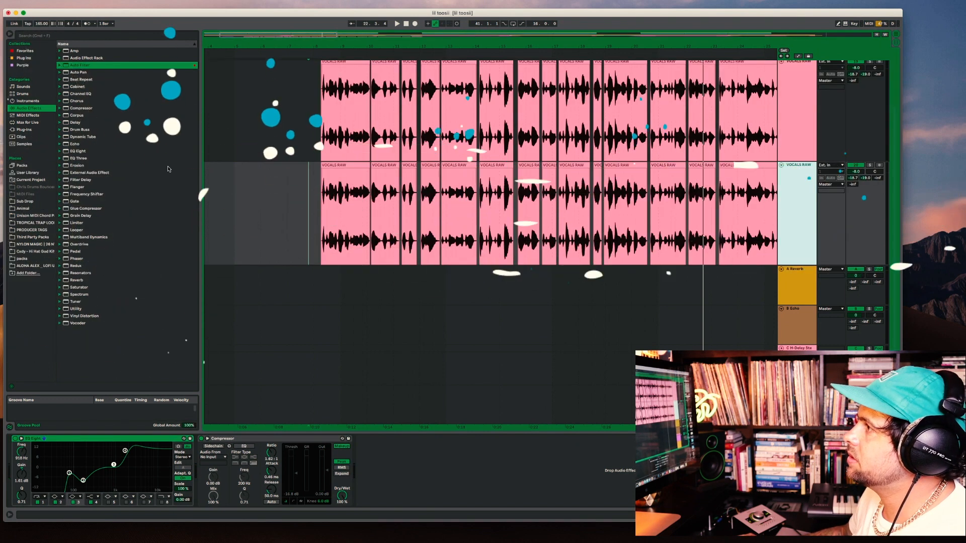
left_click_drag(67, 143, 350, 191)
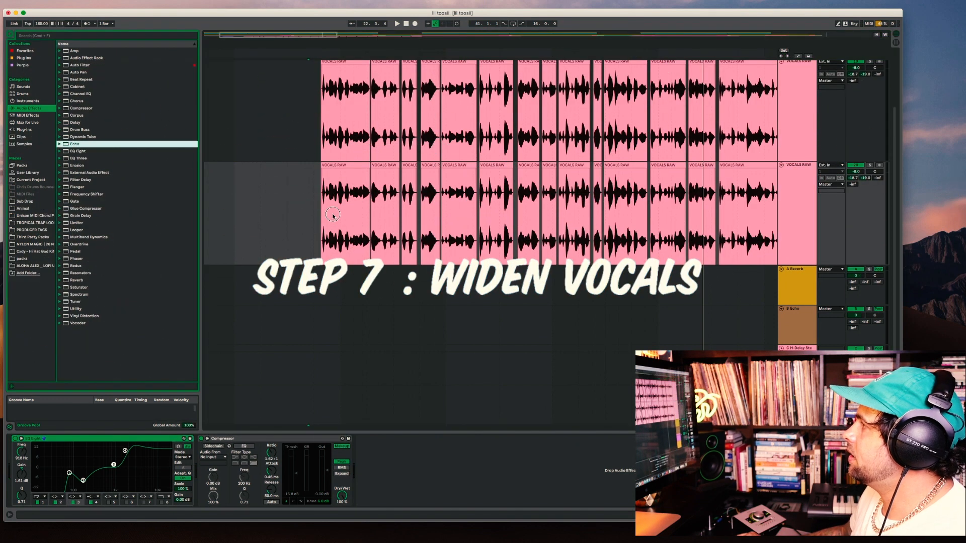
left_click_drag(246, 207, 249, 204)
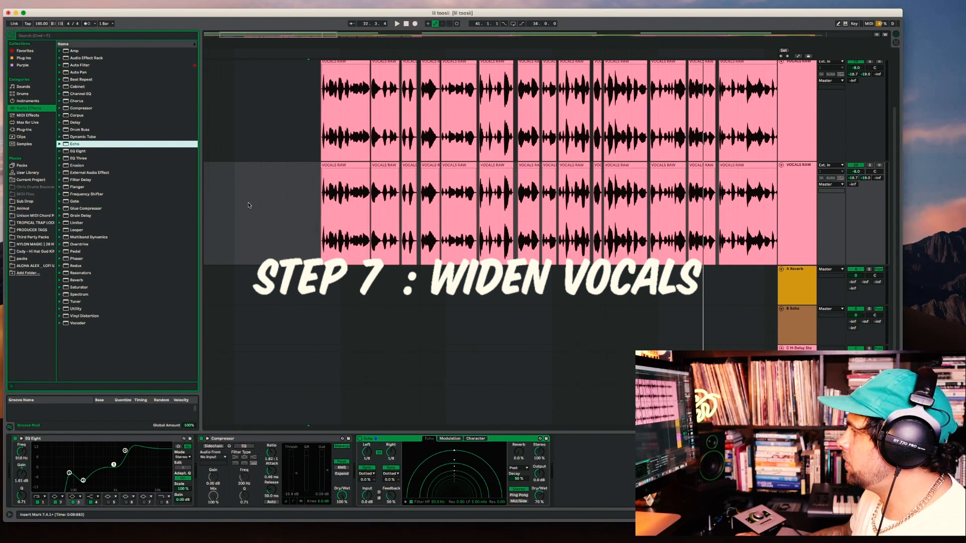
Switch the Echo's linked delays from synced to time mode, set them to about 8.4 ms, and audition the result
left_click(366, 468)
left_click_drag(368, 454, 368, 454)
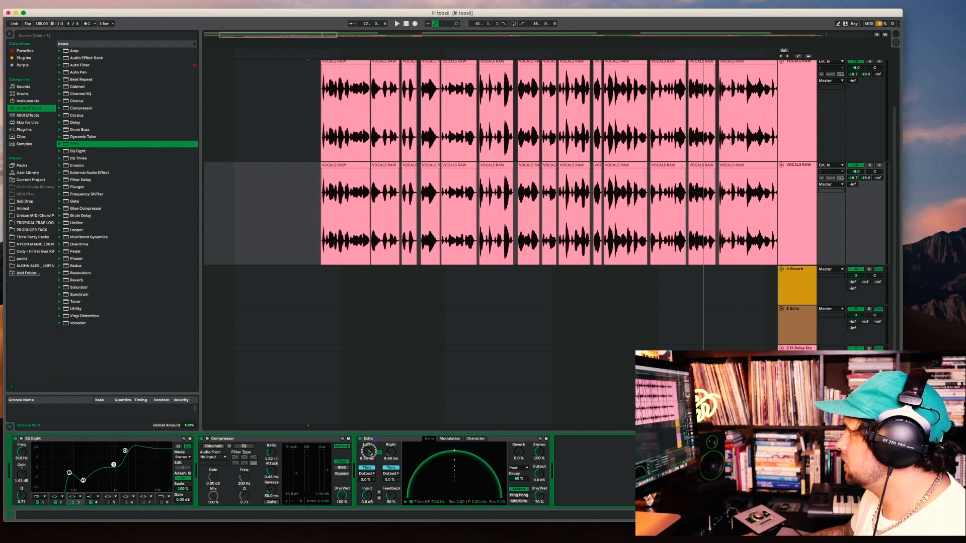
key("space")
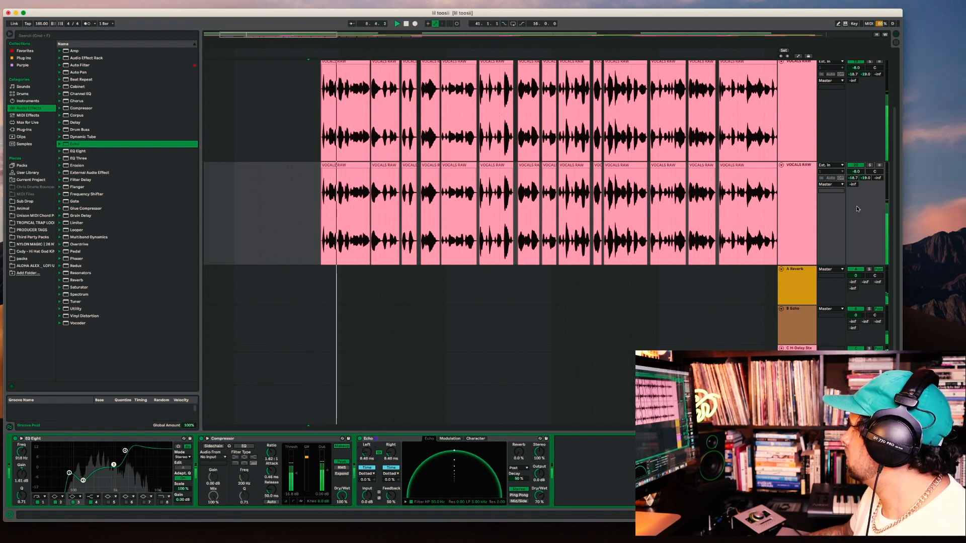
key("space")
Pan the echoed vocal copy almost fully right, about 49R, and check it in playback
left_click_drag(874, 172, 890, 125)
key("space")
left_click_drag(873, 173, 873, 174)
key("space")
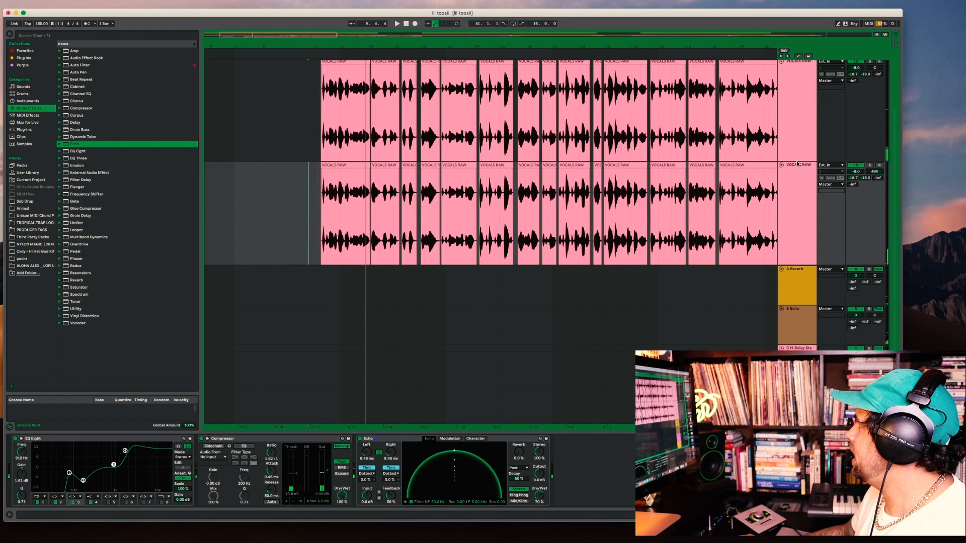
Duplicate the original VOCALS RAW track again and consolidate all clips on the new copy into one clip
left_click(795, 138)
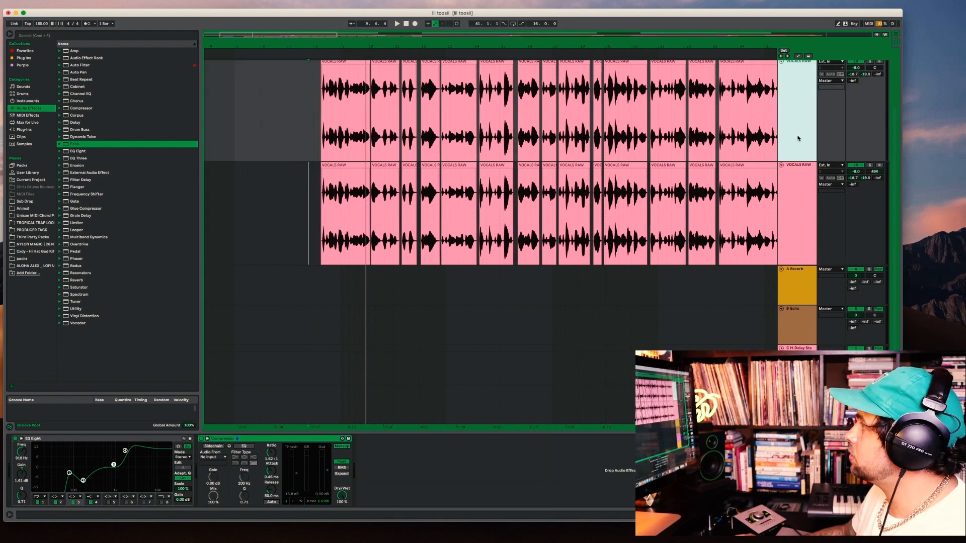
key("Down")
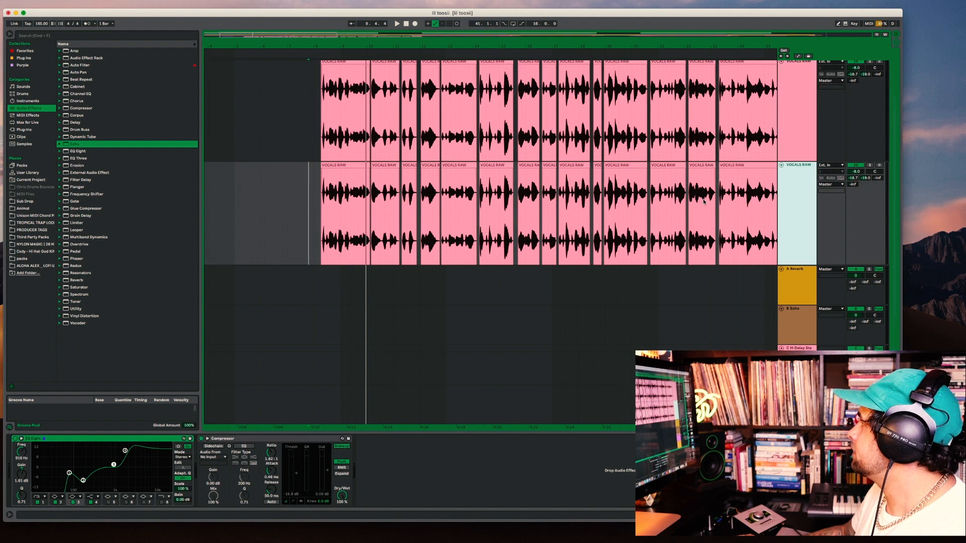
scroll(797, 191, "up", 1)
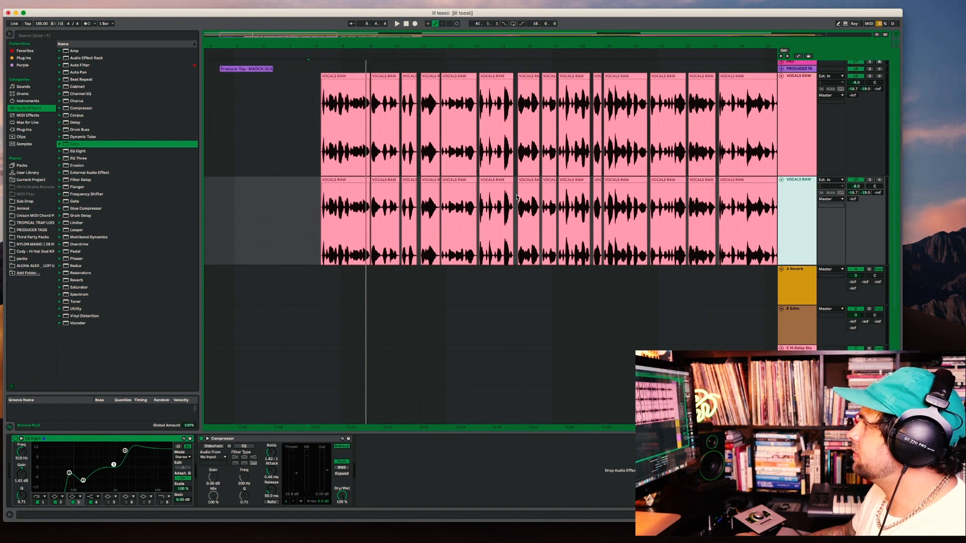
left_click_drag(322, 211, 370, 211)
scroll(577, 194, "right", 5)
scroll(577, 194, "right", 15)
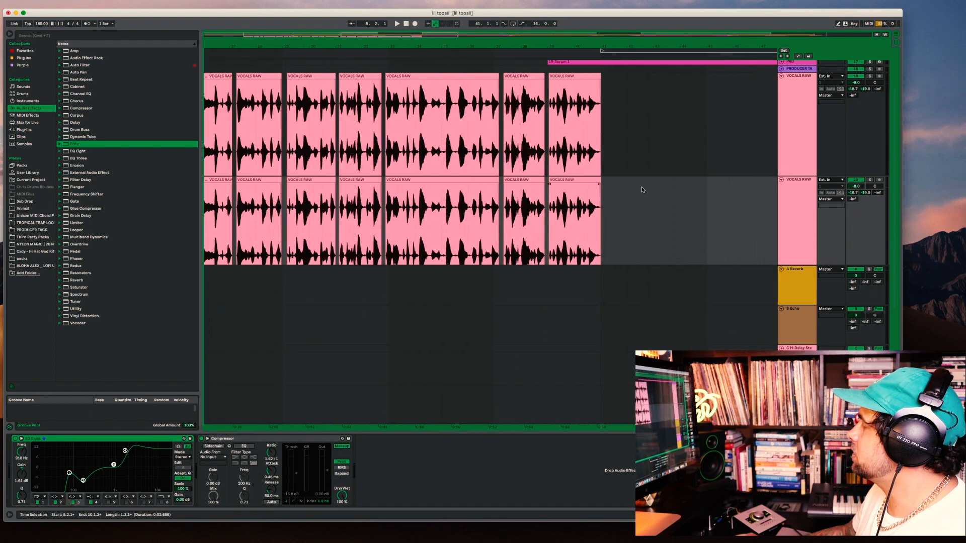
scroll(642, 190, "right", 1)
left_click(538, 181, "shift")
scroll(518, 182, "left", 1)
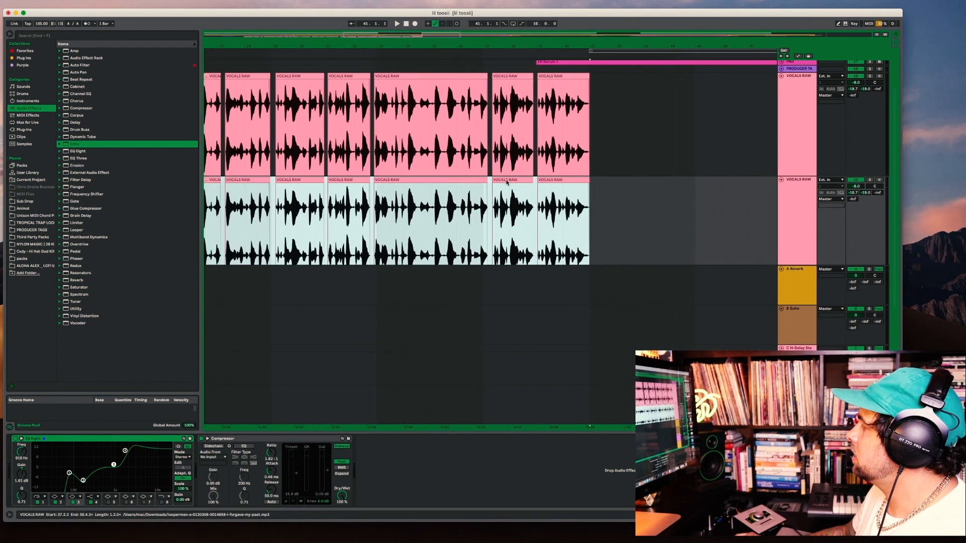
scroll(506, 182, "left", 20)
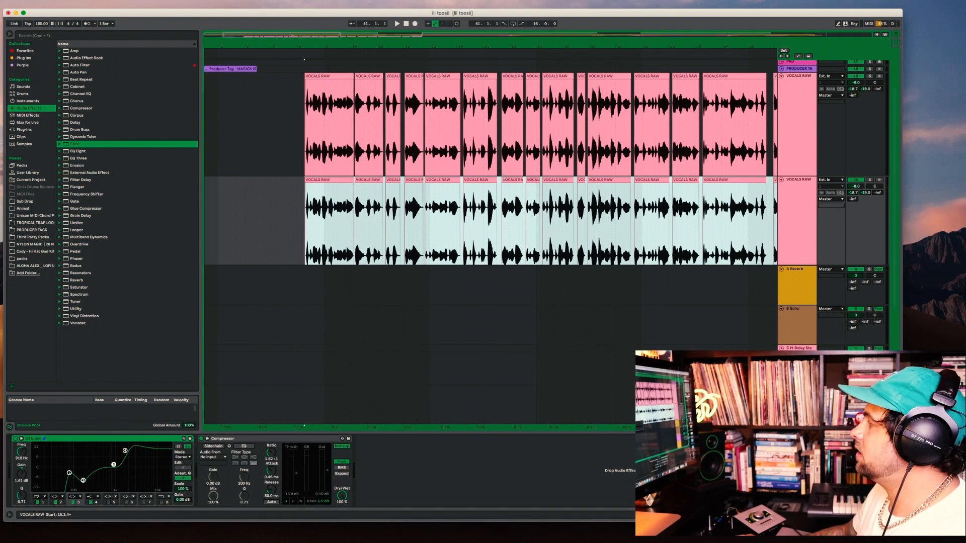
key("super+j")
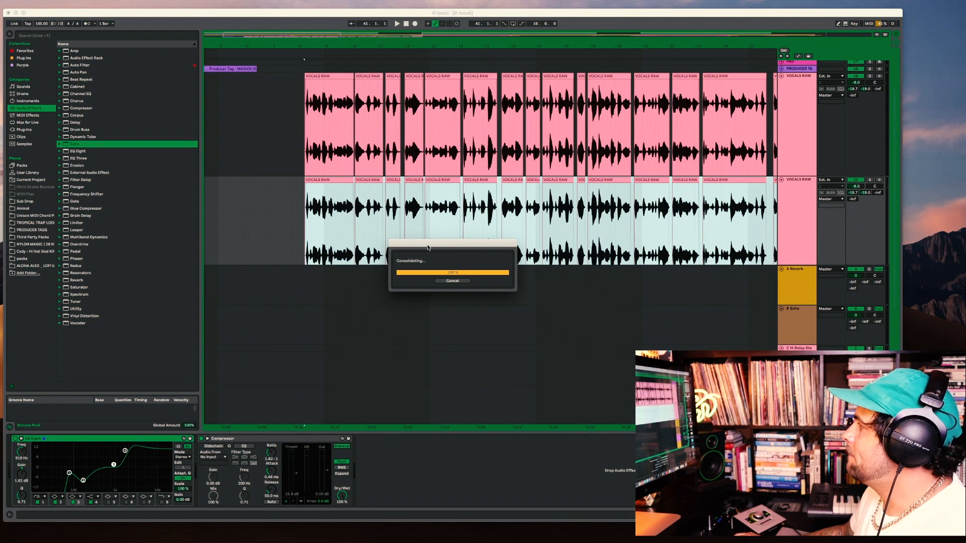
Open the consolidated vocal clip, detune it to -7 ct, and start playback
double_click(335, 180)
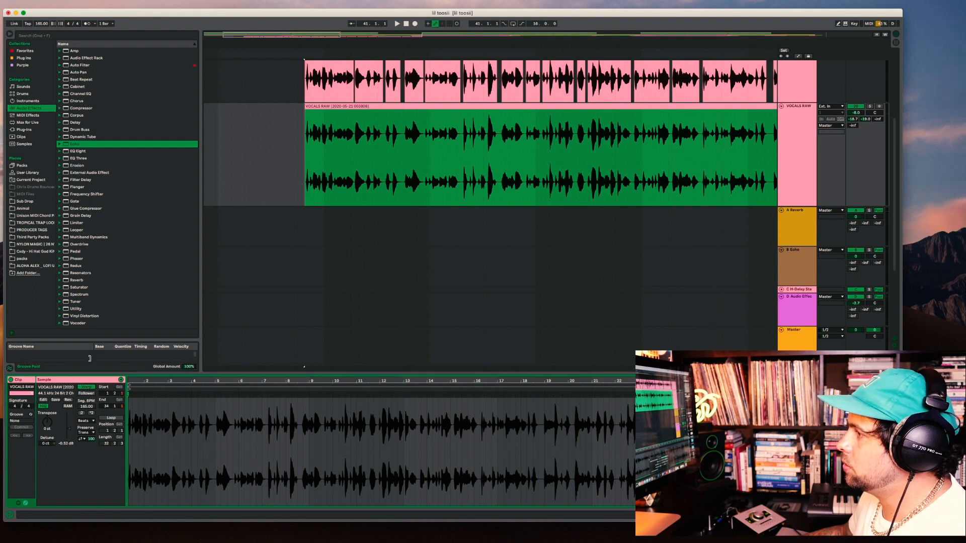
left_click(78, 222)
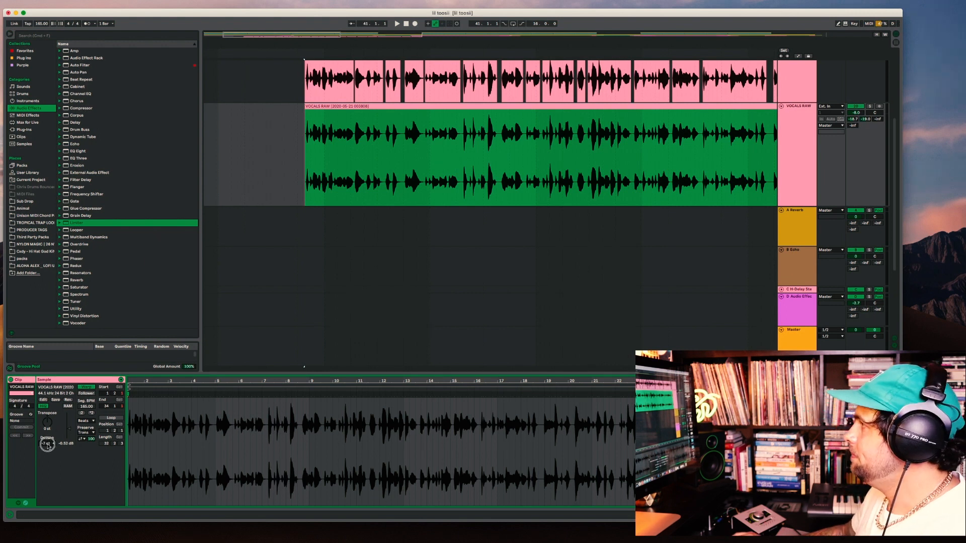
key("space")
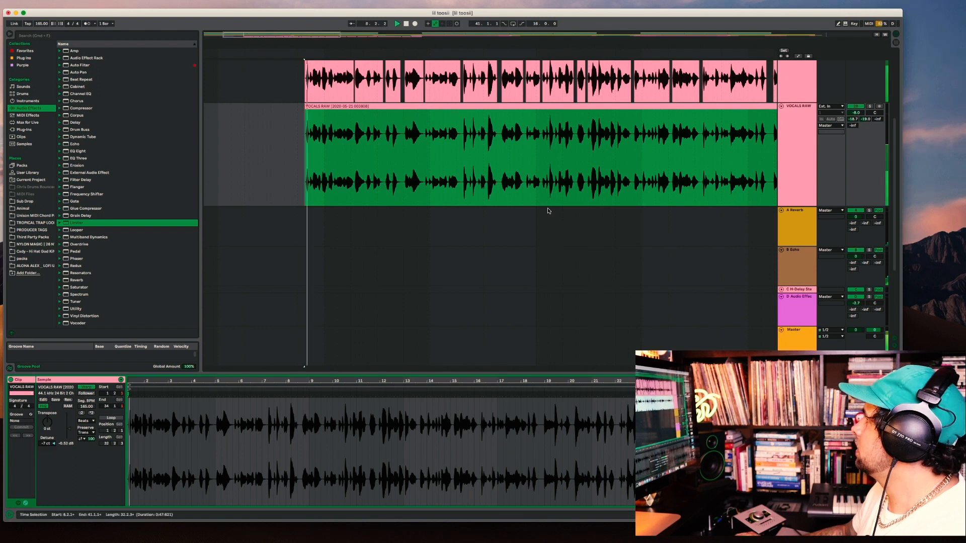
Pan the detuned vocal copy fully left to 50L and play the doubled vocals together
left_click(756, 107)
scroll(760, 123, "up", 2)
scroll(757, 123, "up", 3)
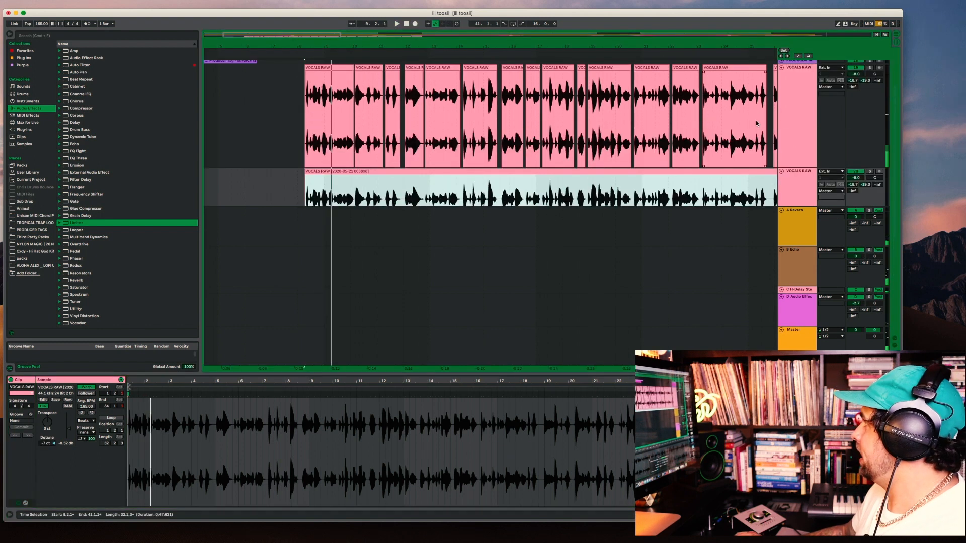
scroll(756, 122, "up", 2)
scroll(808, 160, "down", 3)
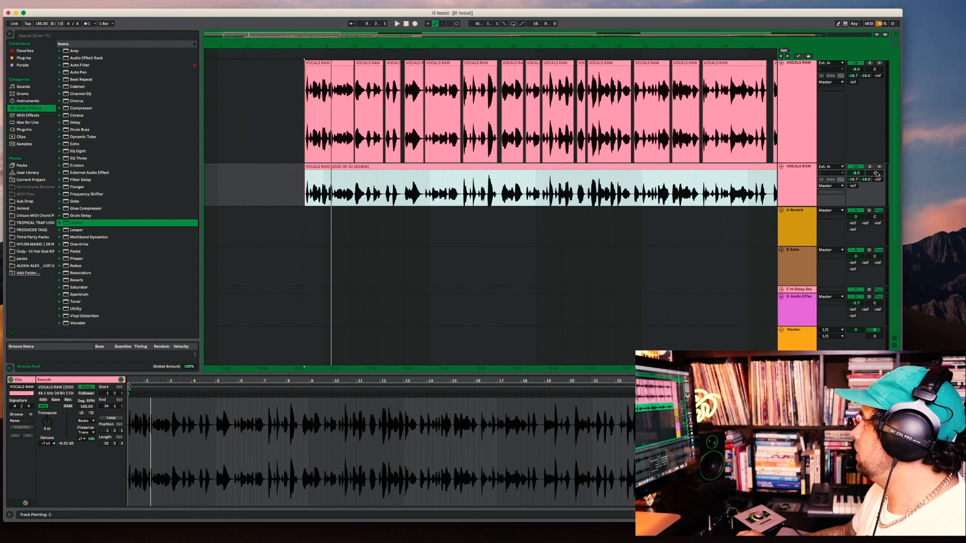
left_click_drag(876, 173, 875, 198)
key("space")
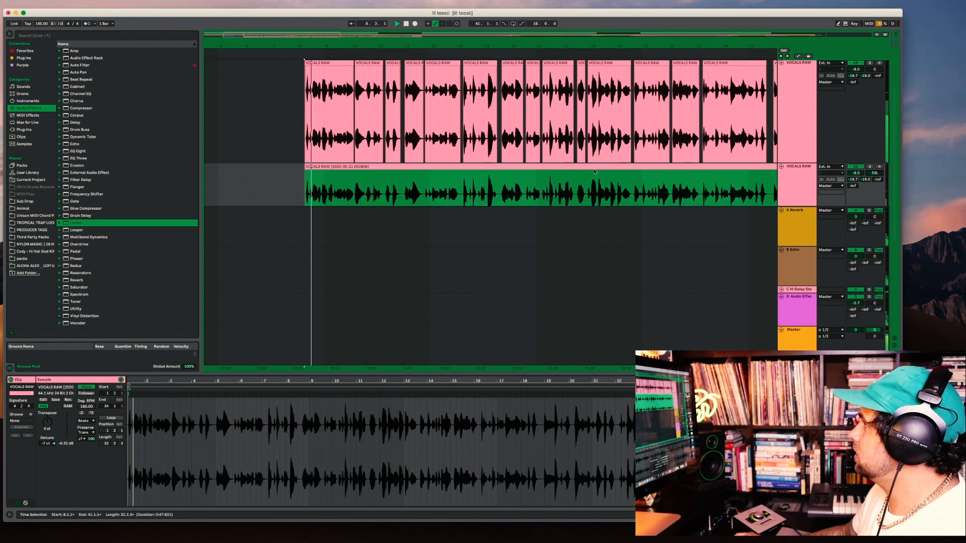
scroll(595, 171, "down", 3)
scroll(594, 171, "down", 5)
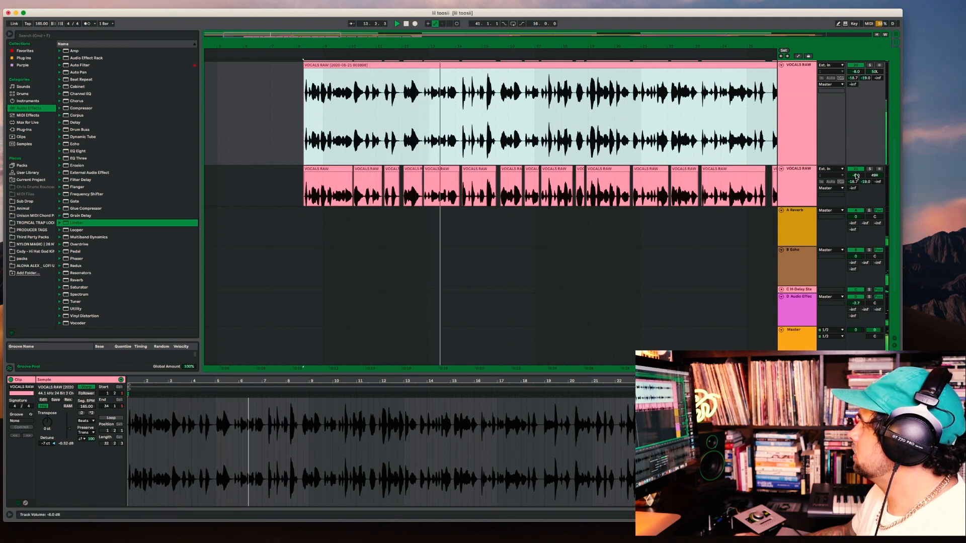
Group the three VOCALS RAW tracks and lower the group's volume to about -2.8 dB while listening
scroll(701, 151, "up", 1)
left_click(799, 178)
scroll(800, 178, "up", 3)
left_click(800, 84, "shift")
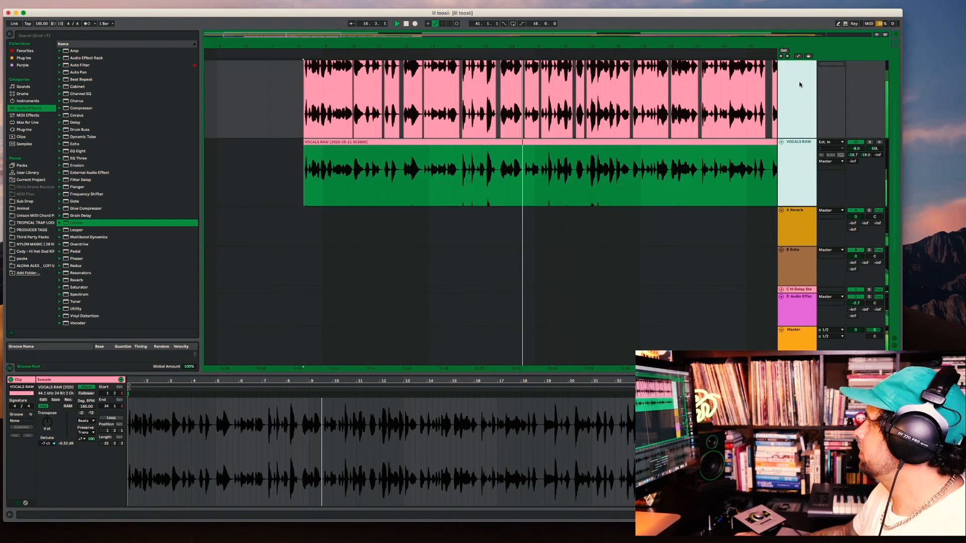
key("super+g")
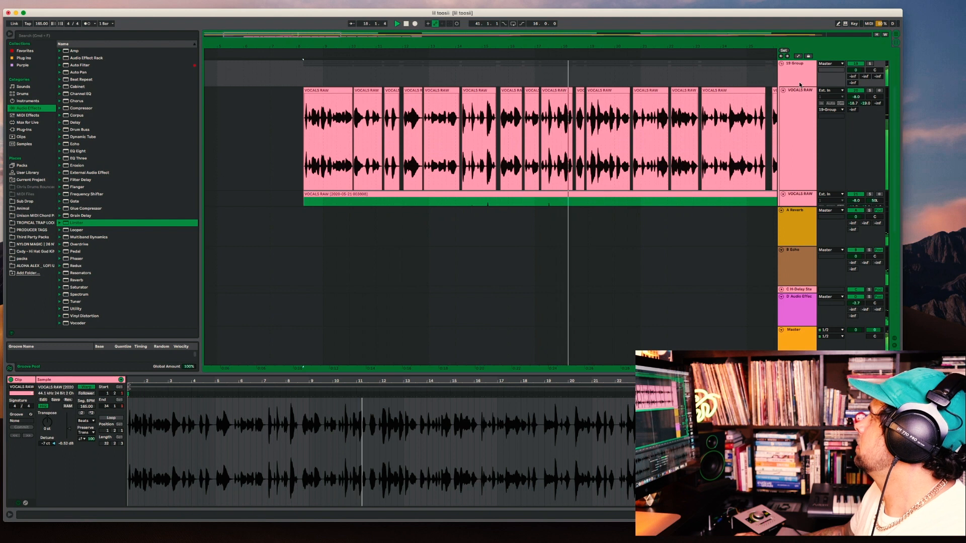
left_click_drag(854, 69, 854, 71)
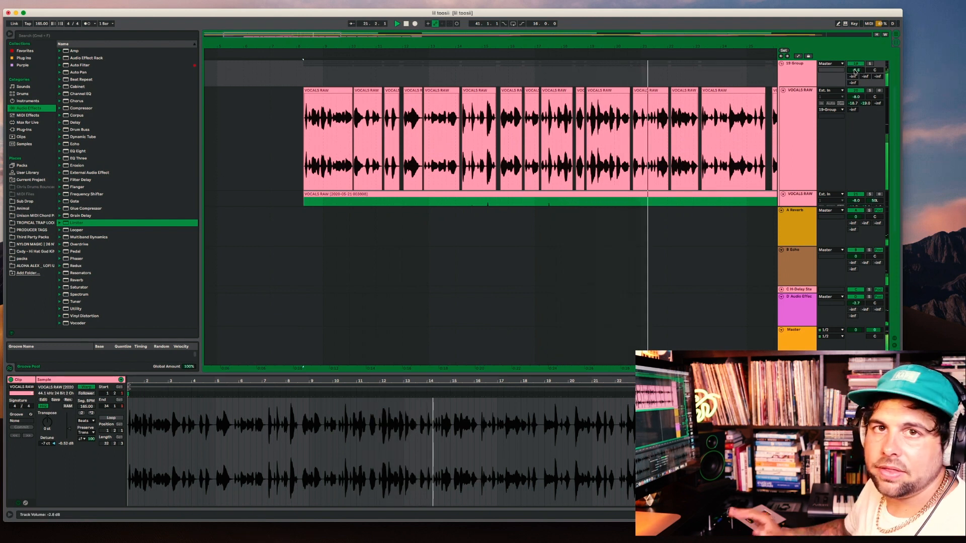
key("space")
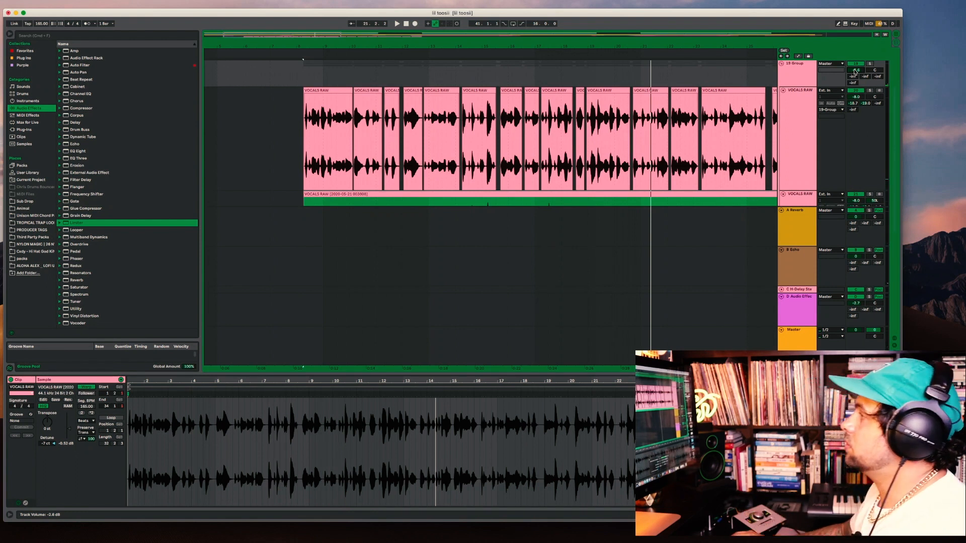
Add a Saturator to the vocal group and raise its drive to about 8.57 dB
left_click(346, 200)
scroll(294, 174, "down", 1)
scroll(294, 173, "up", 2)
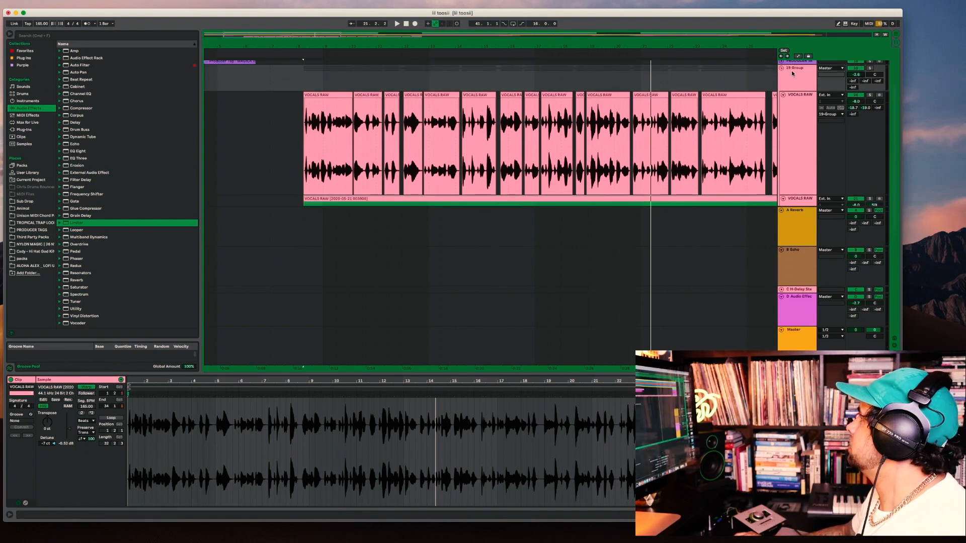
left_click(781, 69)
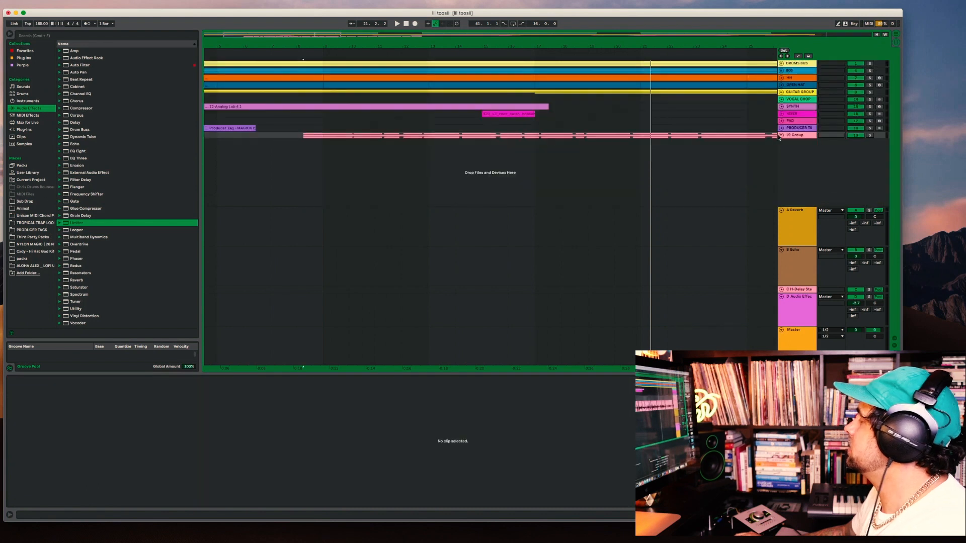
left_click(780, 136)
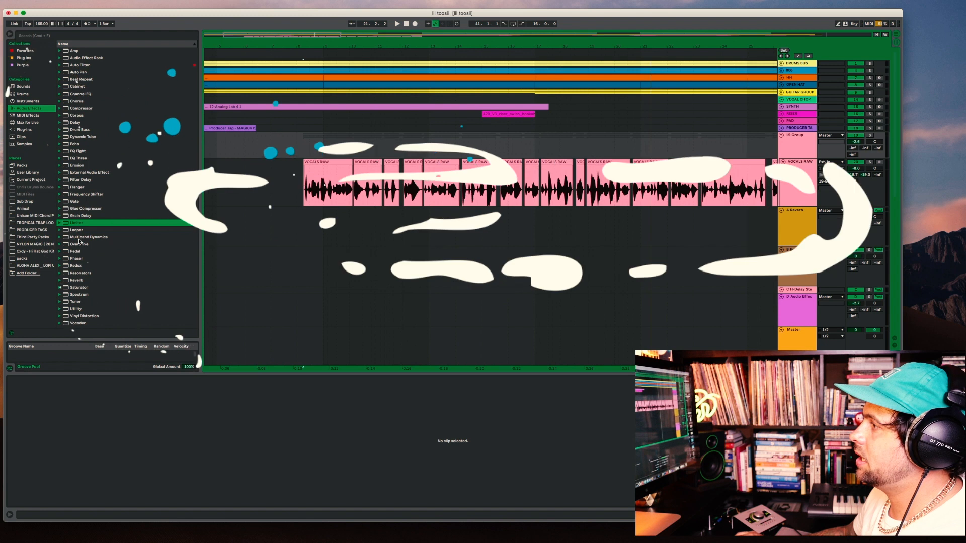
left_click_drag(67, 287, 786, 141)
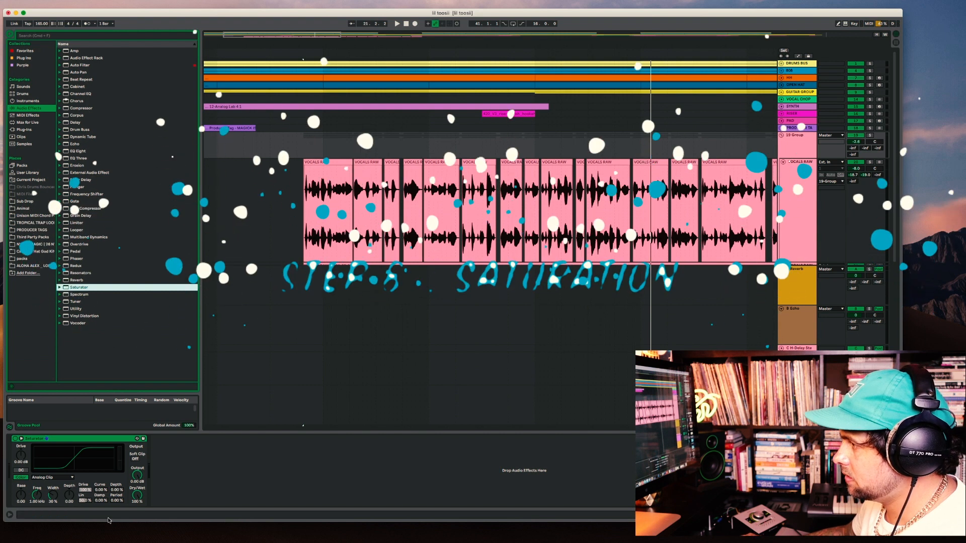
left_click(22, 458)
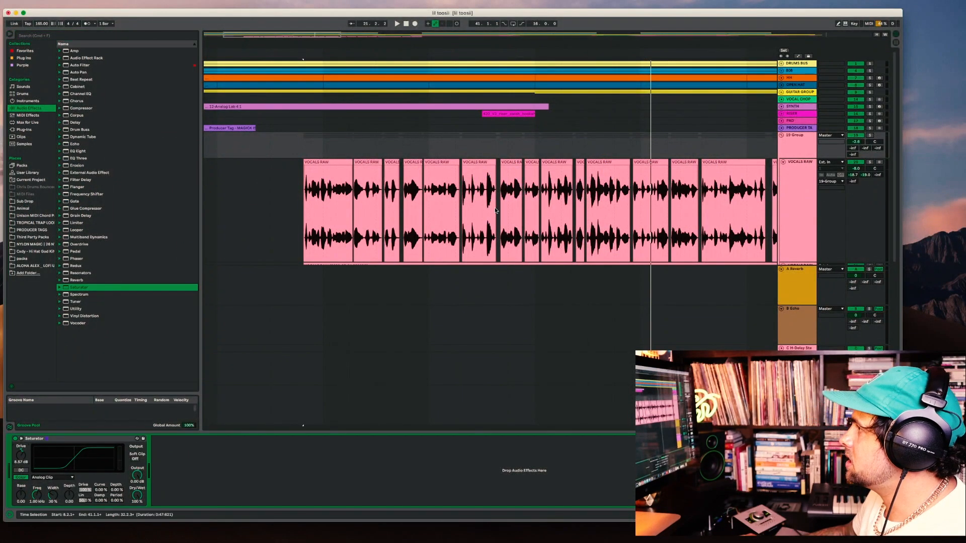
Play from the vocals' start and lower the right-panned copy to about -13.8 dB and the left-panned copy to -15.8 dB
left_click(304, 207)
key("space")
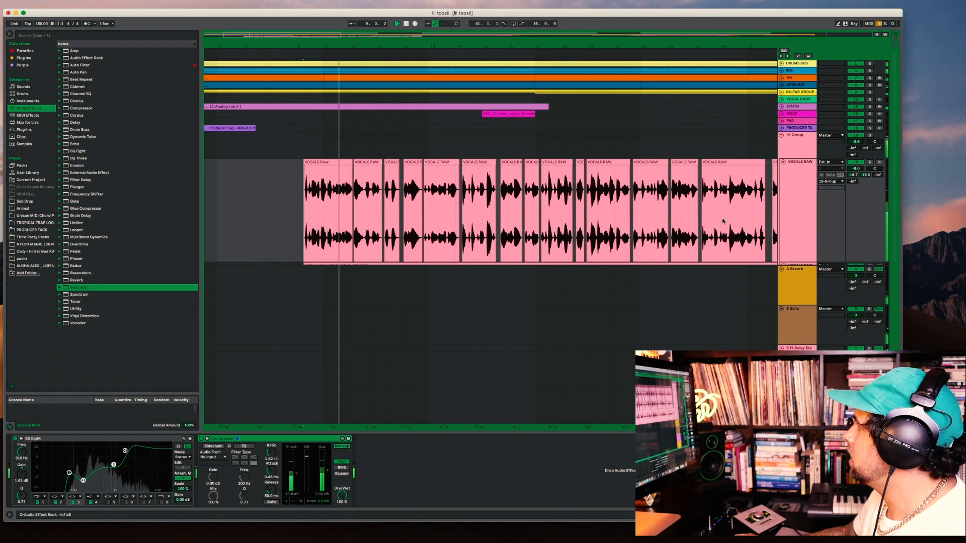
scroll(723, 221, "down", 4)
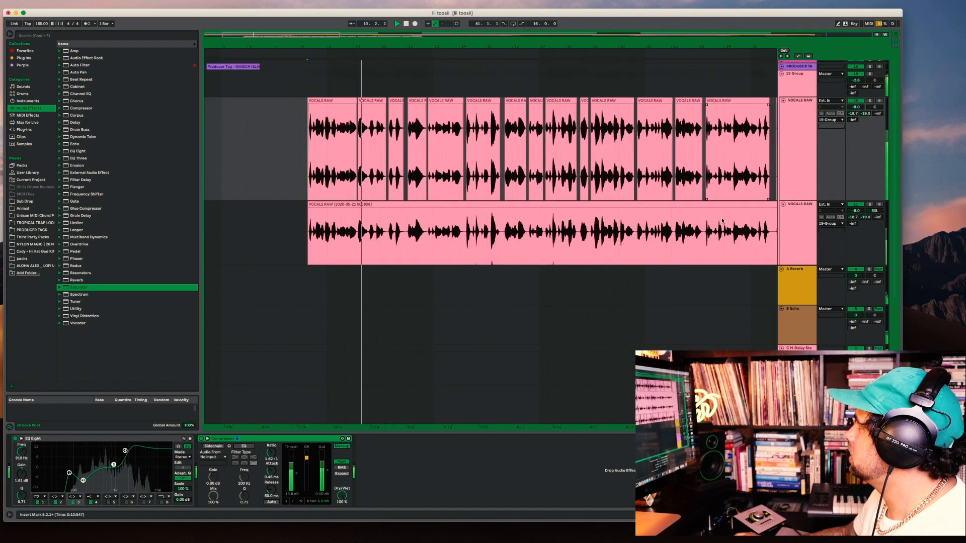
scroll(722, 220, "down", 3)
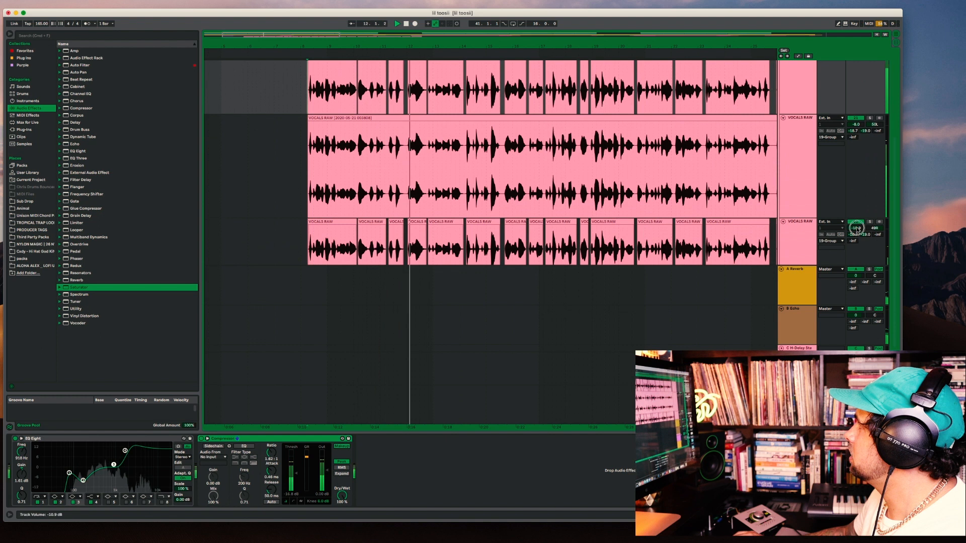
left_click_drag(856, 230, 857, 232)
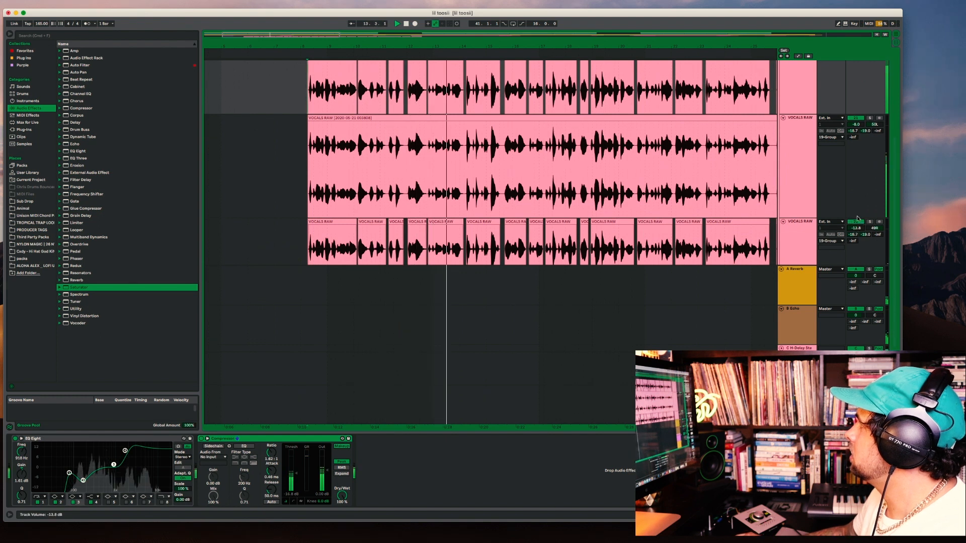
left_click_drag(856, 124, 856, 124)
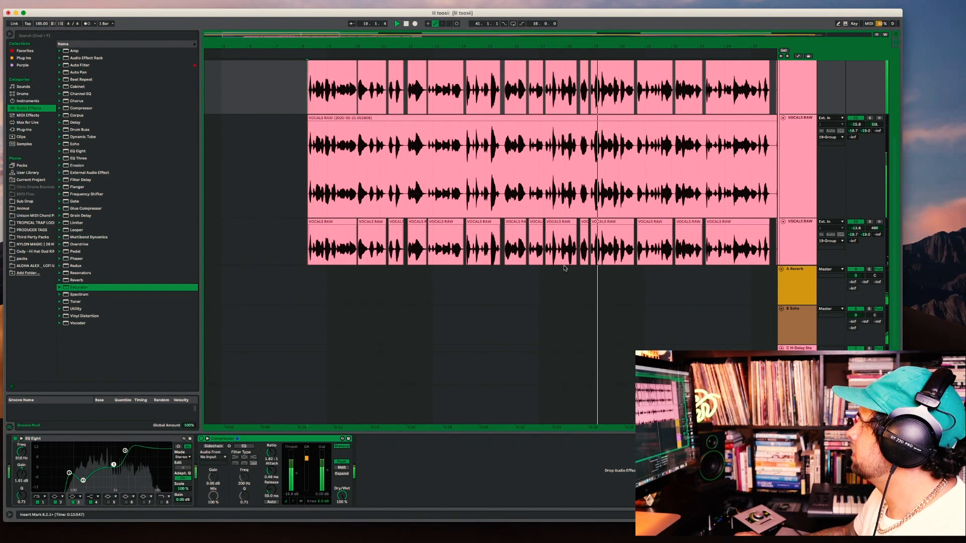
Lower the whole vocal group's volume to roughly -7 dB during playback
scroll(568, 269, "up", 2)
scroll(568, 269, "up", 3)
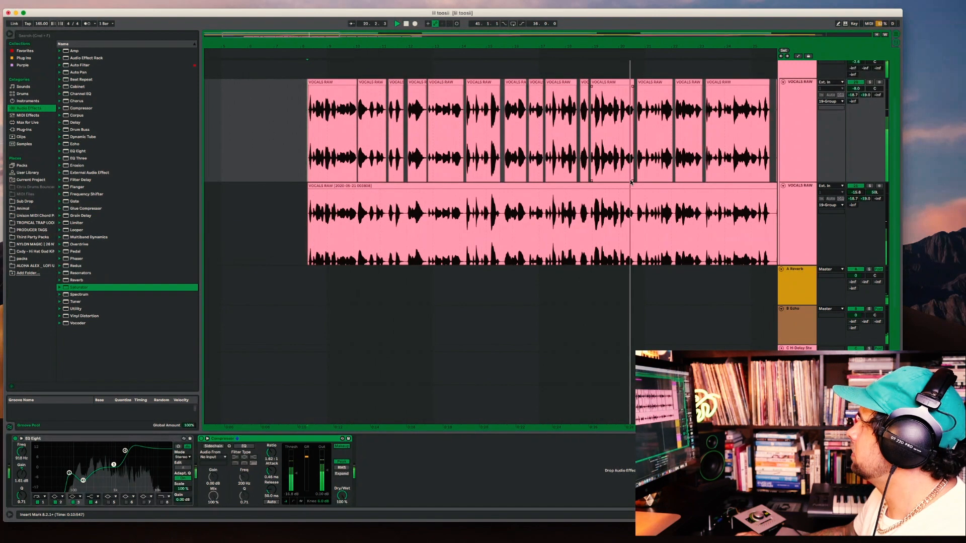
left_click_drag(856, 90, 857, 90)
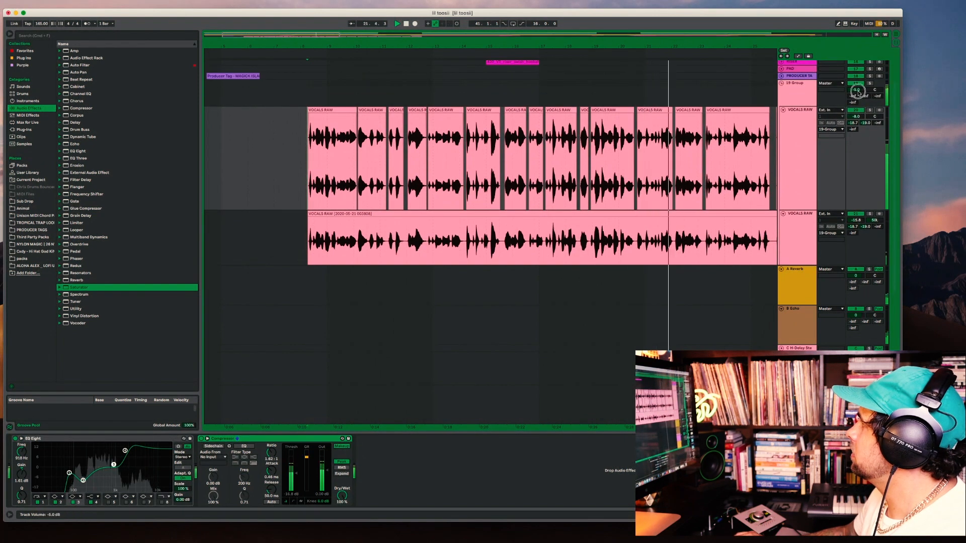
Lower the right-panned vocal copy to about -21.2 dB, listen to the balance, and stop playback
scroll(715, 168, "down", 3)
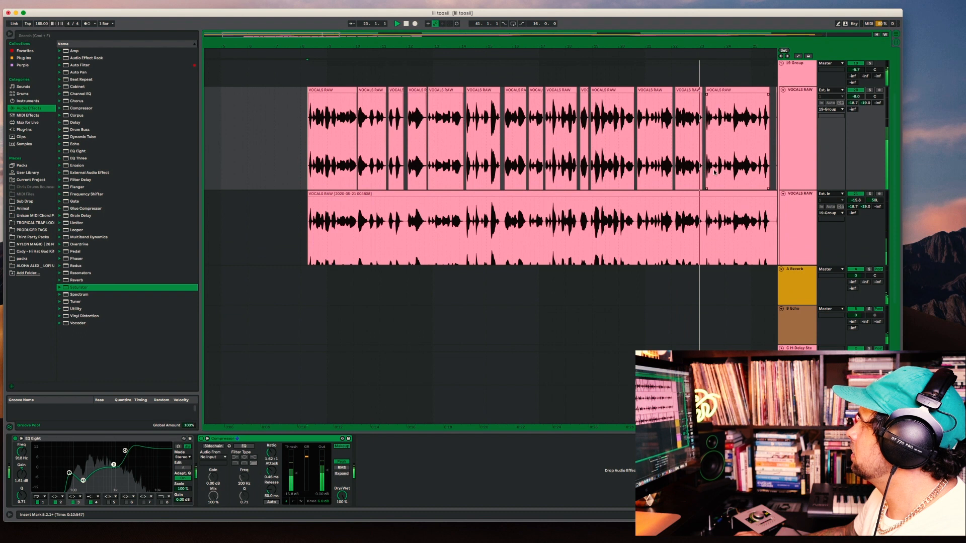
scroll(715, 169, "down", 2)
left_click_drag(858, 230, 858, 231)
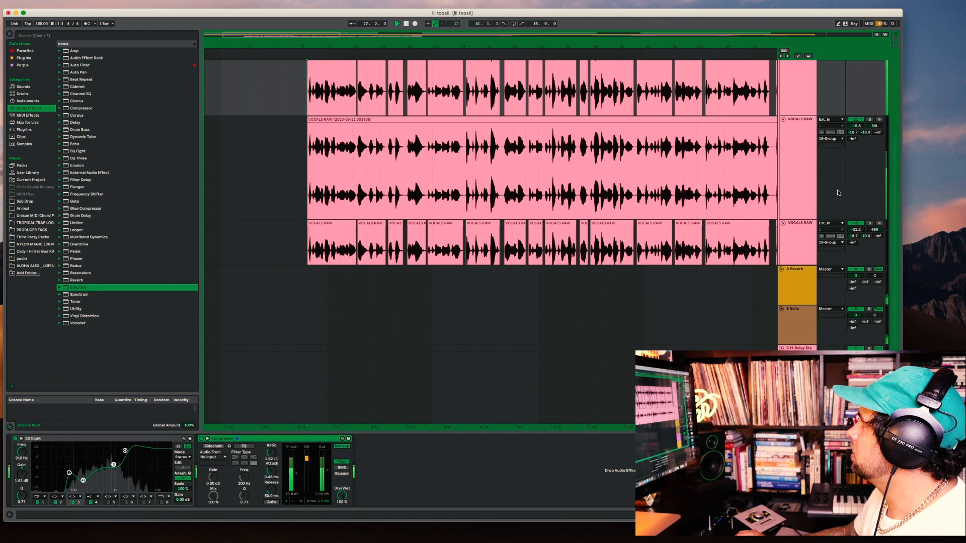
scroll(835, 185, "up", 3)
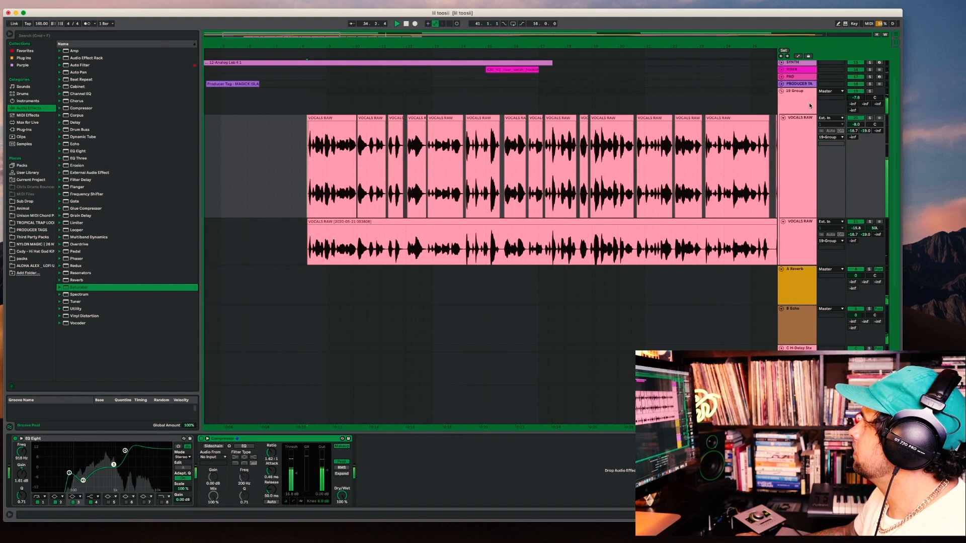
scroll(471, 169, "left", 2)
scroll(471, 170, "down", 7)
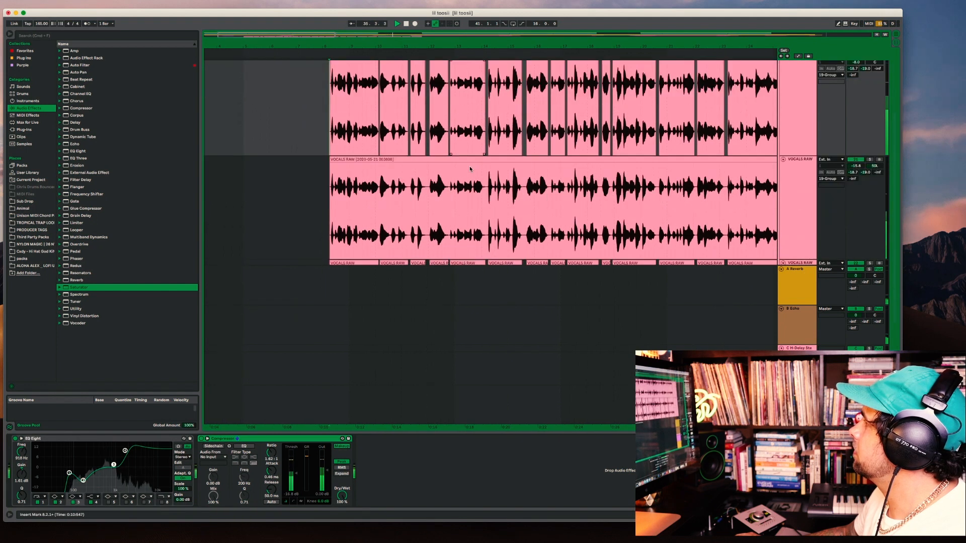
key("space")
Rename the vocal group to VOCALS
scroll(595, 241, "right", 4)
scroll(595, 241, "up", 1)
scroll(595, 248, "up", 8)
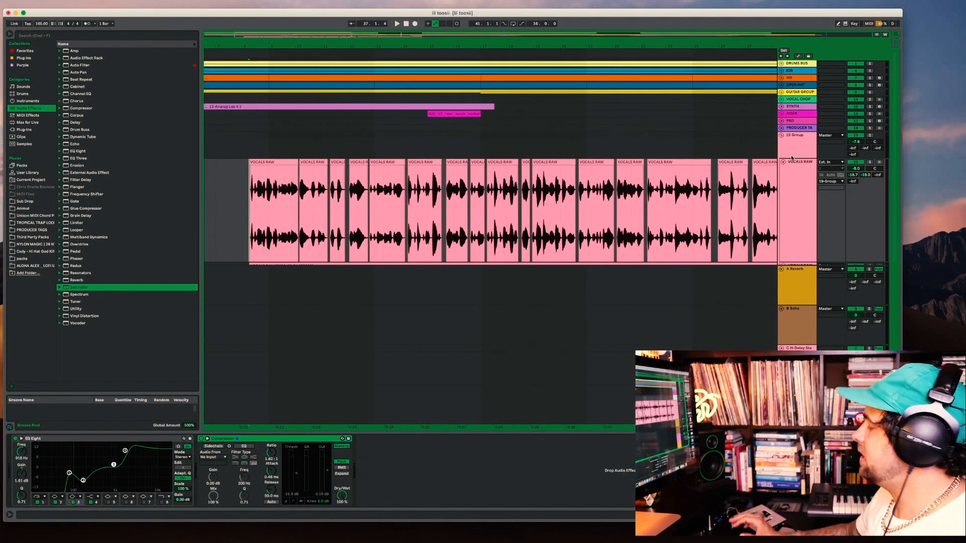
left_click(796, 136)
type("VOCALS")
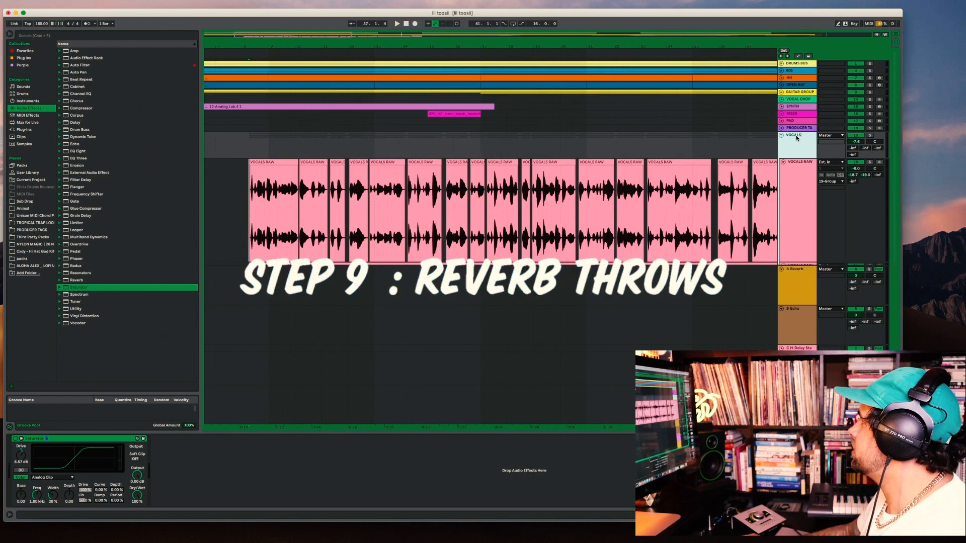
key("Return")
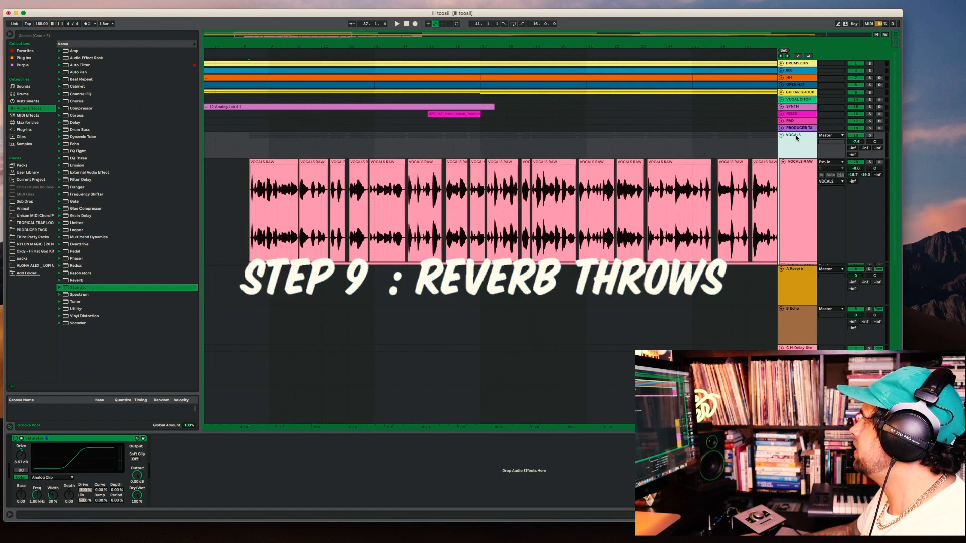
Insert a new return track below the Audio Effect Rack return and select it
left_click(781, 136)
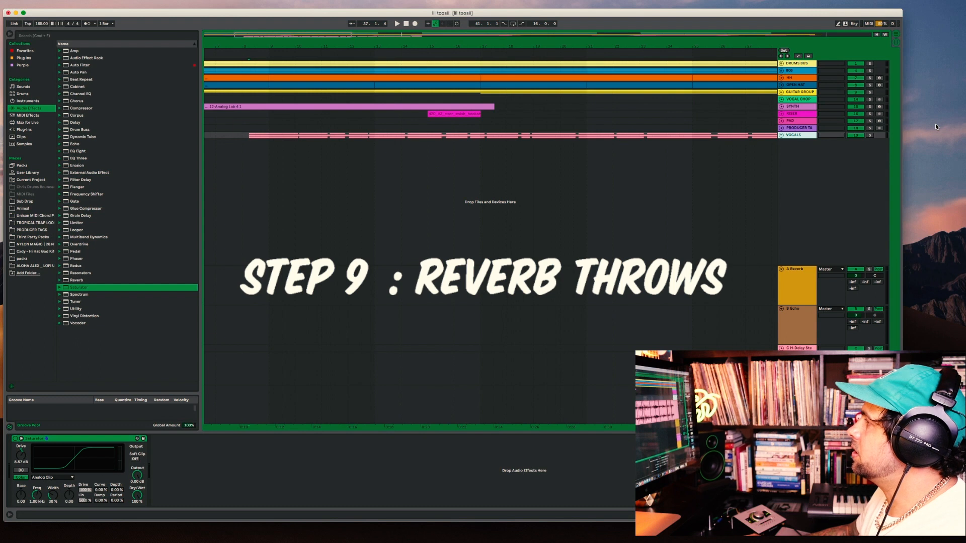
left_click(781, 135)
scroll(407, 206, "down", 3)
scroll(407, 206, "down", 5)
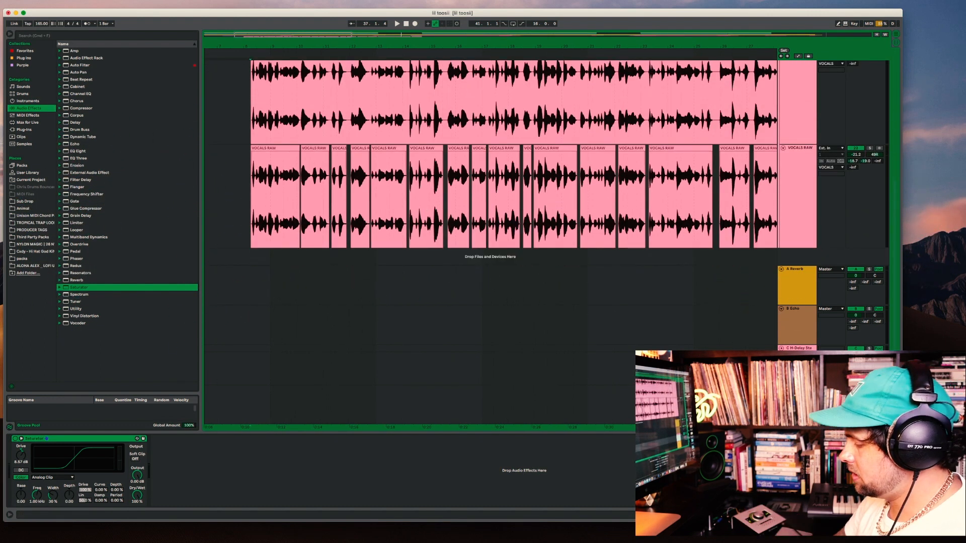
left_click(799, 358)
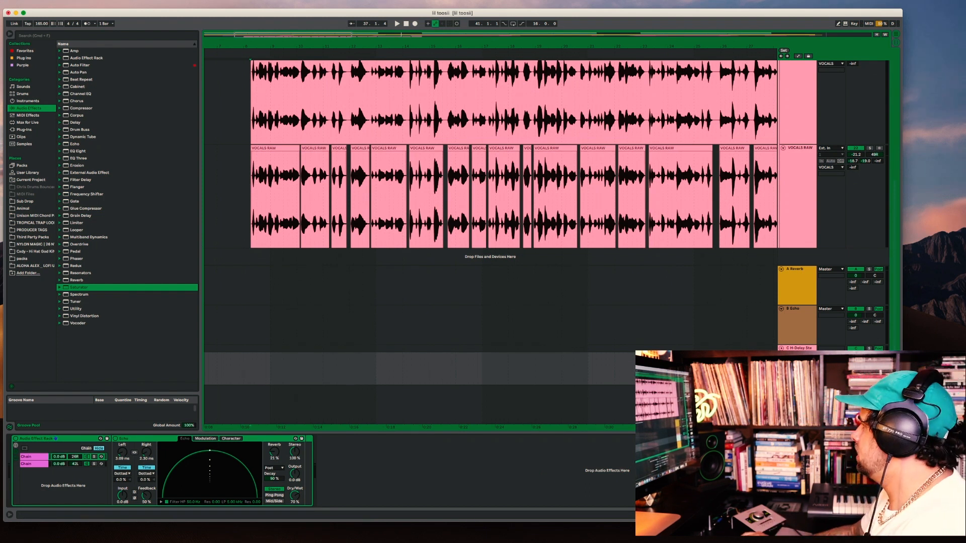
scroll(490, 302, "down", 1)
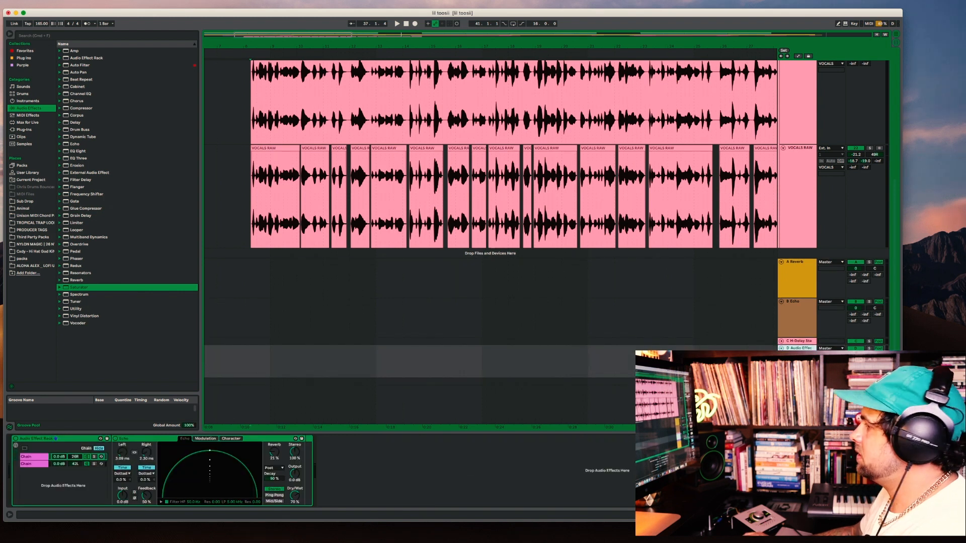
scroll(490, 201, "down", 1)
left_click(417, 381)
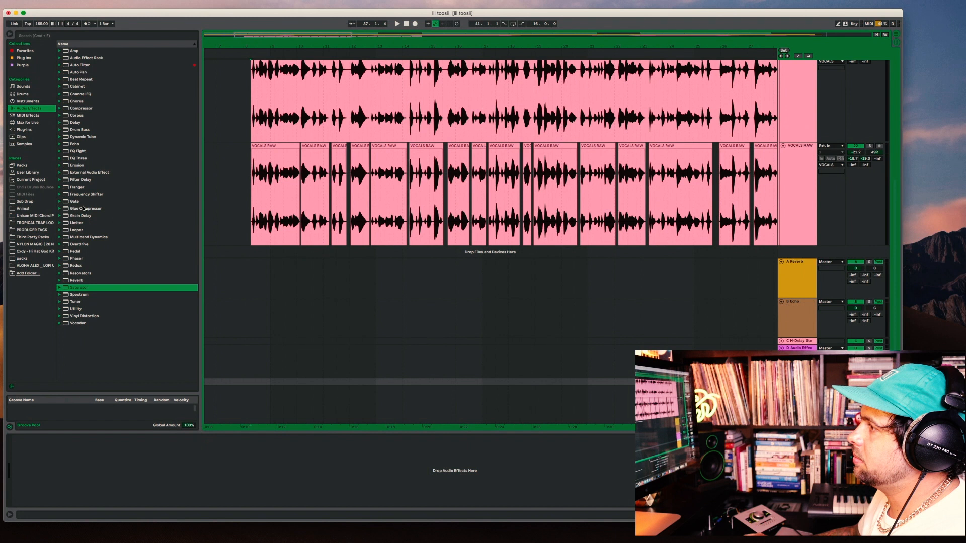
Add a Reverb followed by a Glue Compressor to the new return track and raise the compressor's makeup gain
left_click(71, 281)
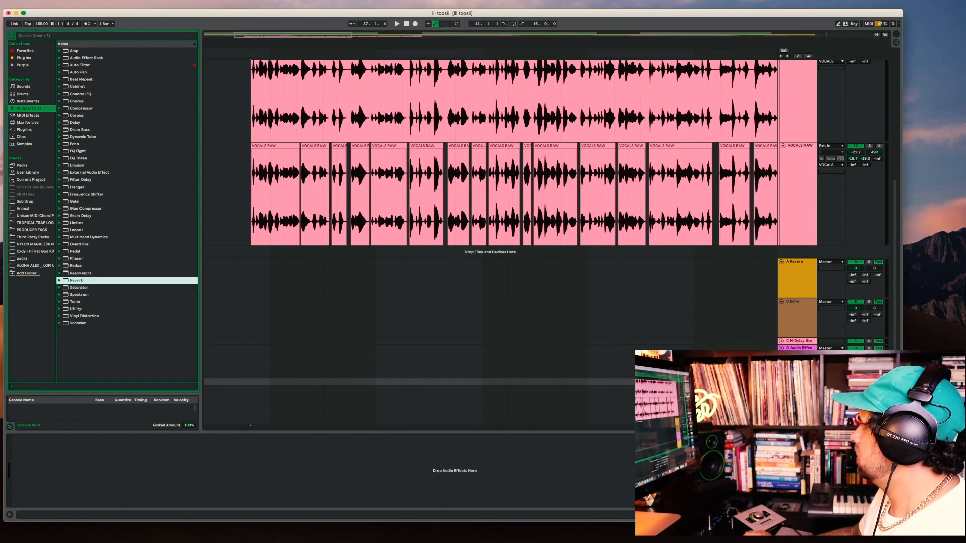
left_click_drag(70, 280, 114, 494)
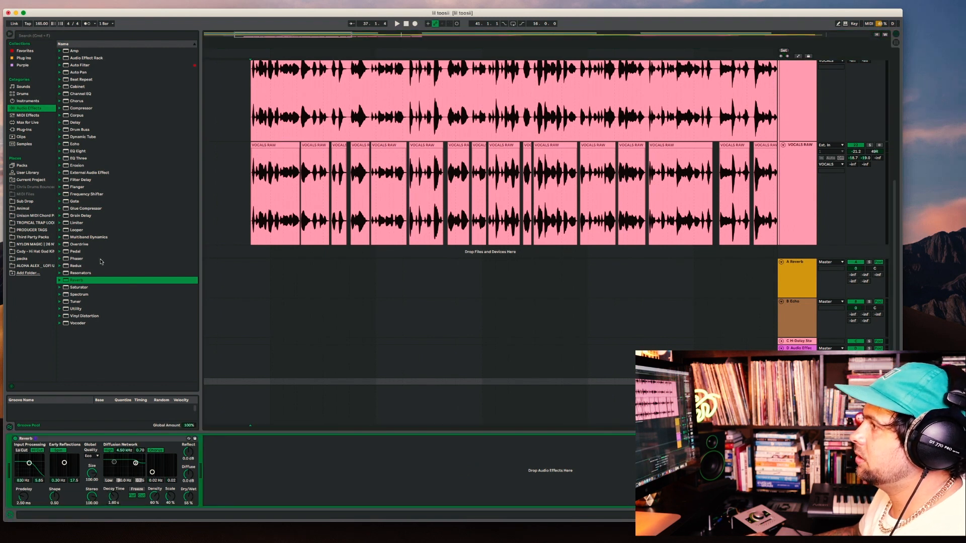
left_click(81, 209)
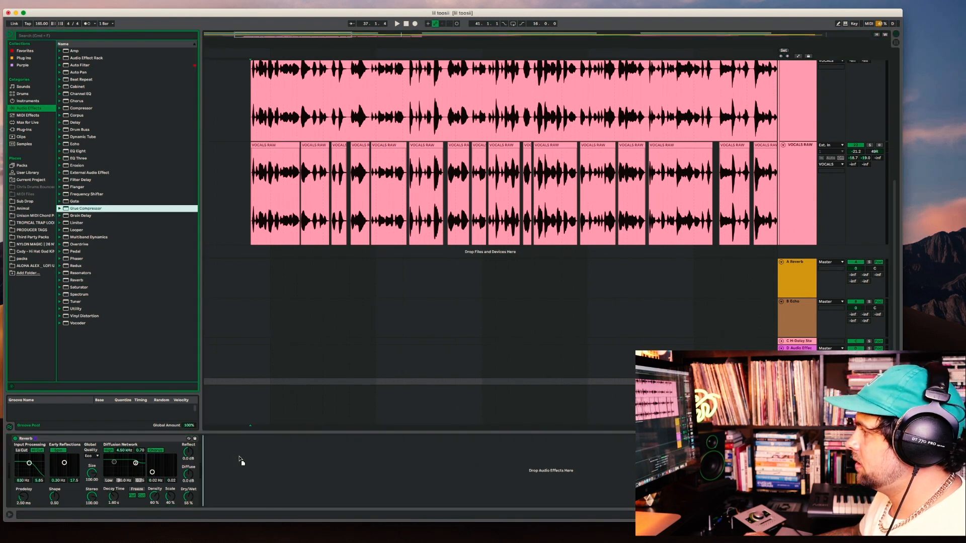
left_click_drag(239, 460, 240, 461)
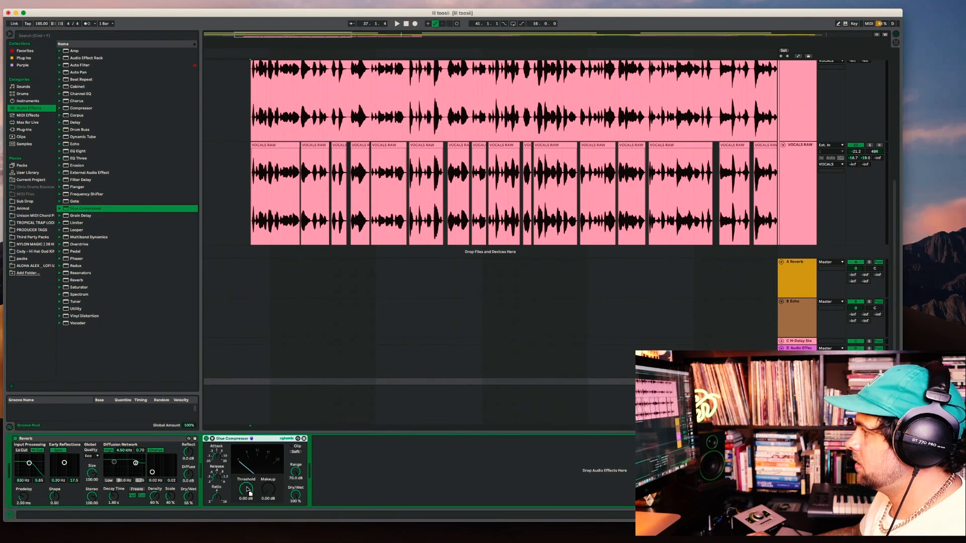
left_click_drag(268, 494, 267, 491)
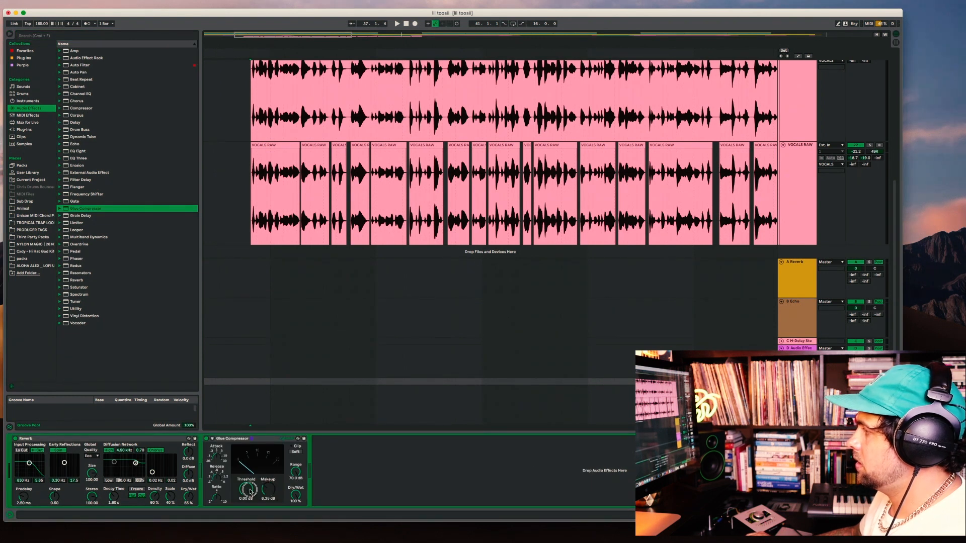
Play back the vocals from the start of the clips and stop after about three bars
left_click(252, 201)
key("space")
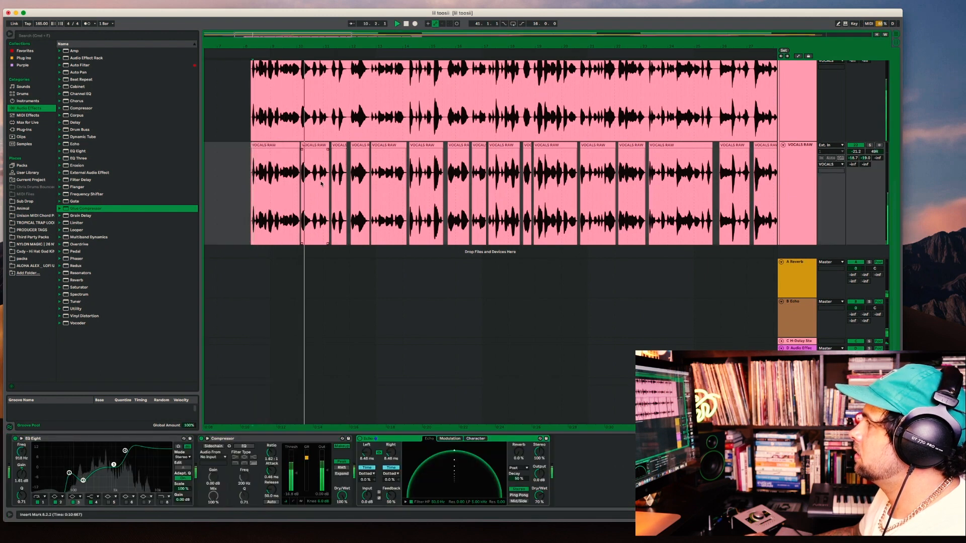
key("space")
scroll(321, 182, "up", 3)
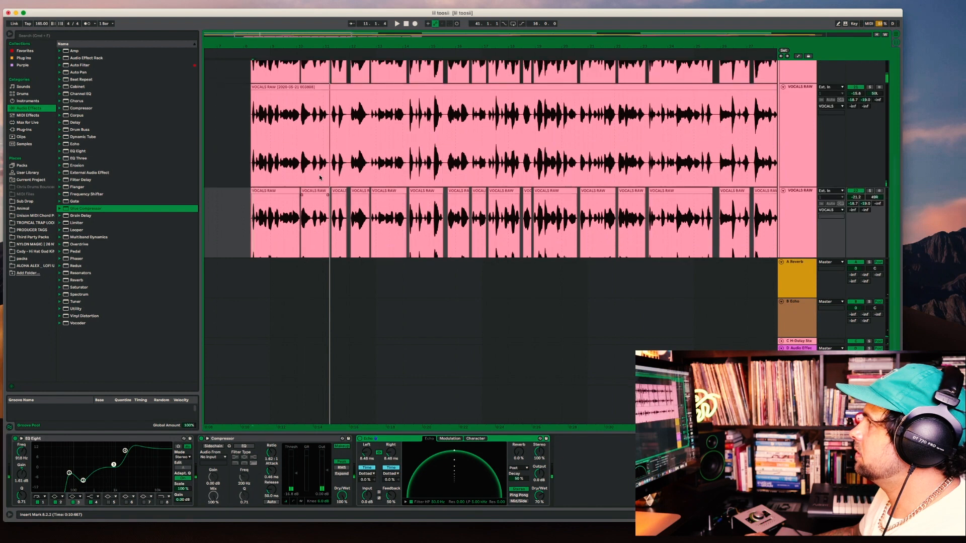
Show the automation lanes and display the VOCALS group's send to the E-Reverb return
scroll(321, 177, "up", 10)
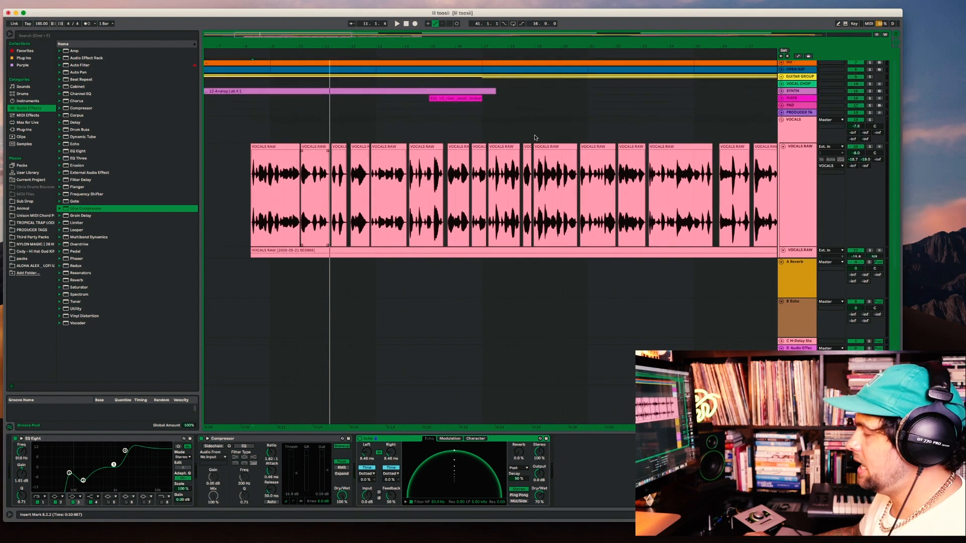
left_click(797, 132)
key("a")
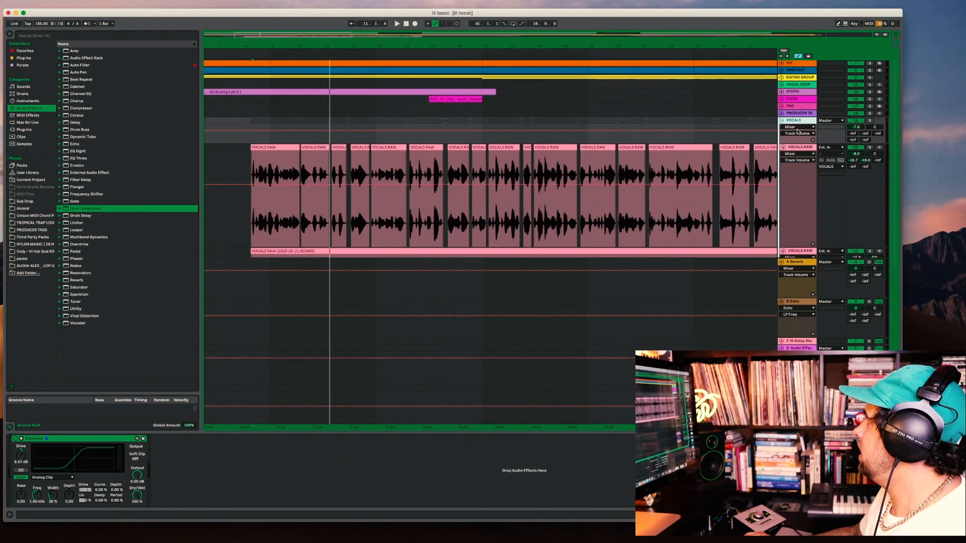
left_click(868, 141)
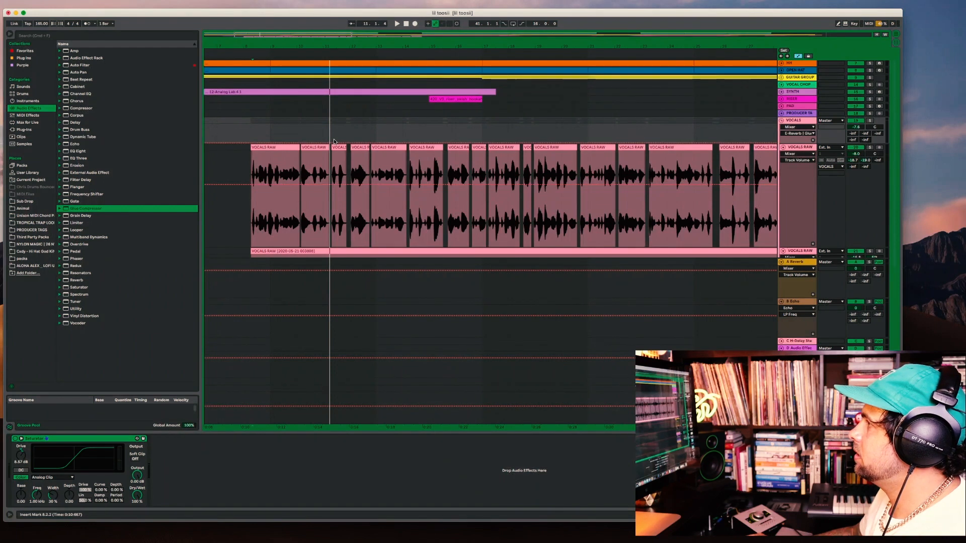
Raise the VOCALS group's reverb send to full from 10.4.2 to 11.1.3, add a ramp up to 0 dB in bar 16, and audition it
left_click_drag(319, 135, 327, 136)
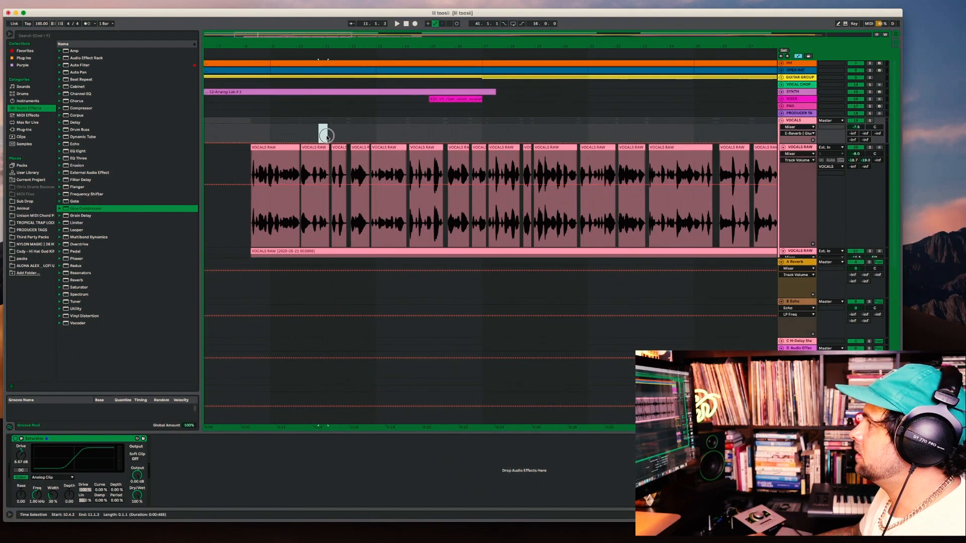
key("space")
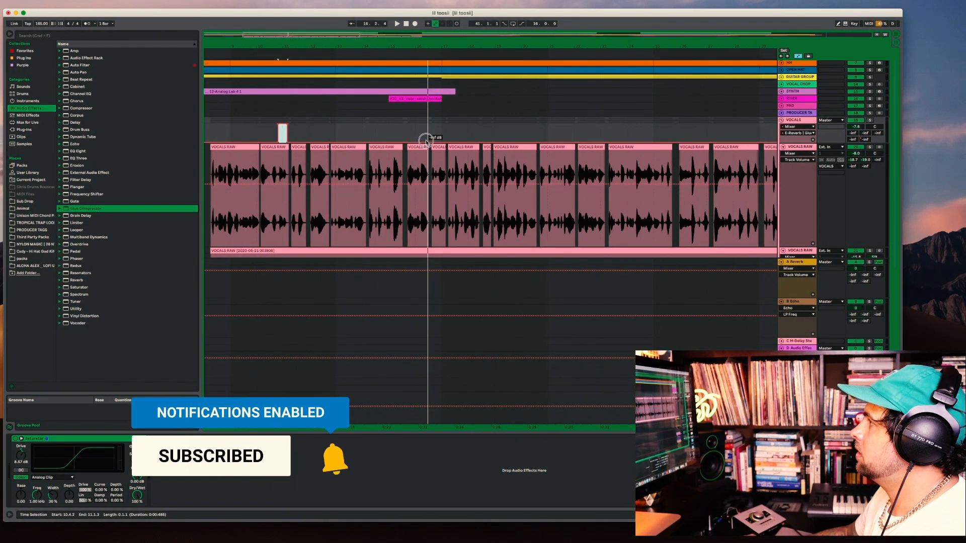
key("space")
left_click(420, 141)
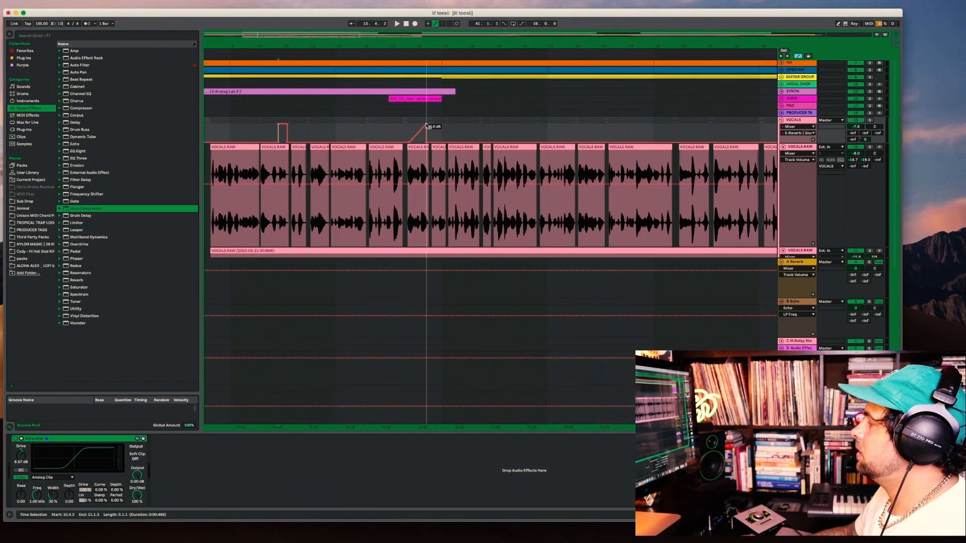
left_click(397, 130)
key("space")
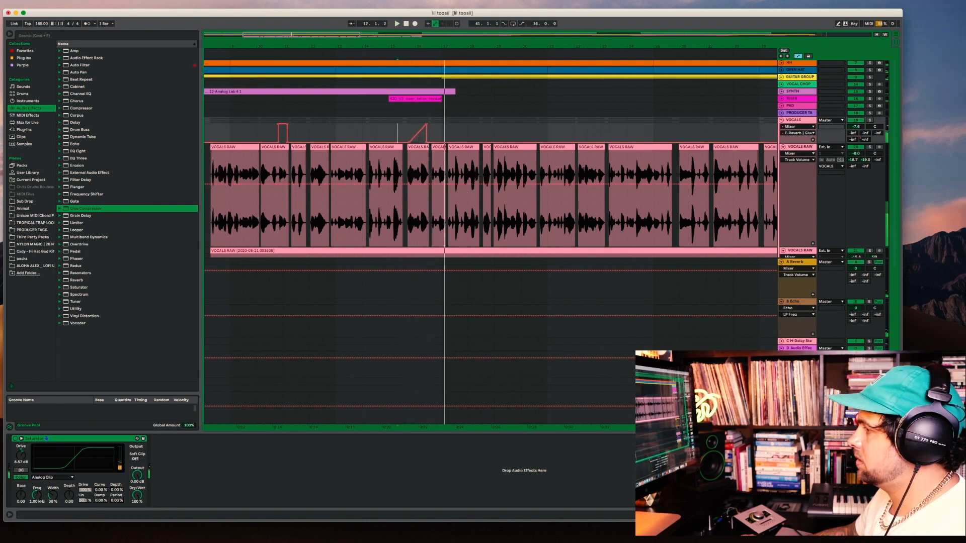
On the E-Reverb return, set the Reverb decay time to 3.31 s and the Glue Compressor makeup to 8.73 dB, and replay from bar 15
left_click(798, 381)
key("space")
left_click_drag(113, 496, 113, 485)
left_click_drag(275, 482, 268, 486)
left_click(398, 132)
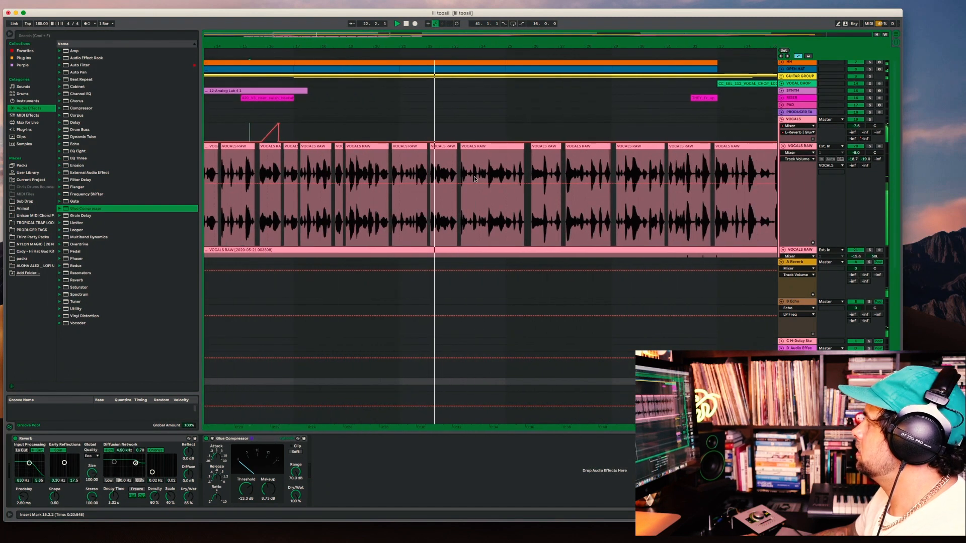
Lower the volume of the left-panned VOCALS RAW layer to -27.8 dB
scroll(607, 190, "down", 1)
scroll(607, 190, "down", 4)
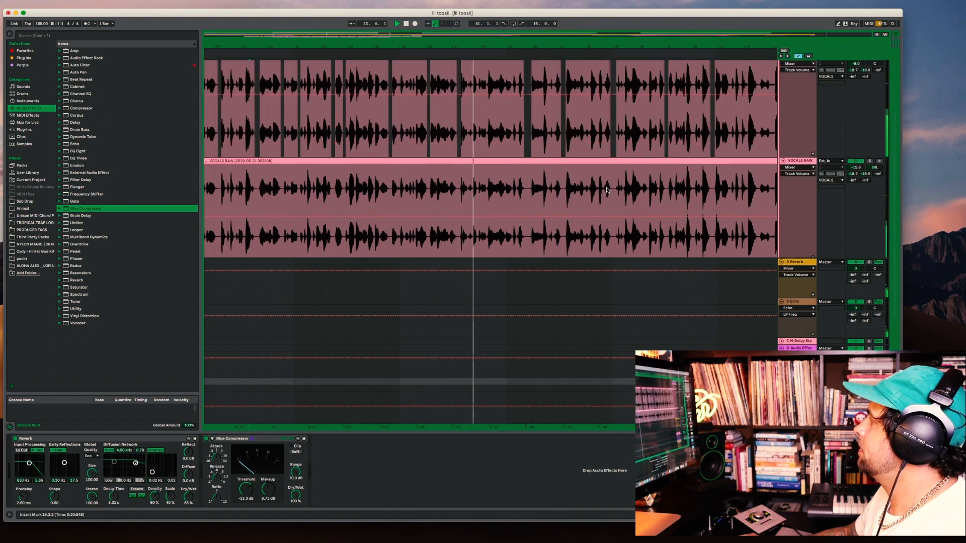
scroll(679, 206, "up", 1)
left_click_drag(856, 208, 857, 210)
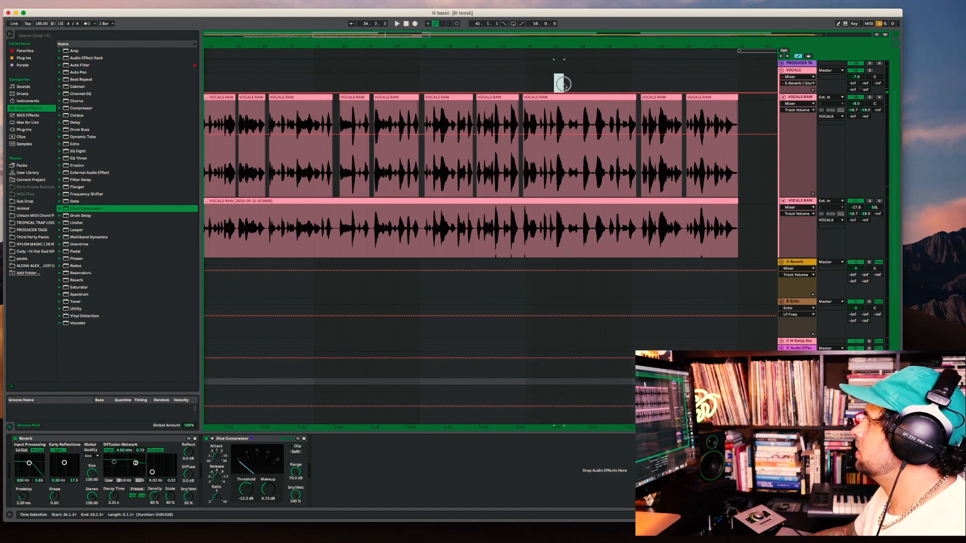
Automate reverb throws on the VOCALS group at full send from 34.1.2 to 34.2.4 and at a lower level from 36.4.3 to 37.1.3
left_click_drag(563, 84, 564, 85)
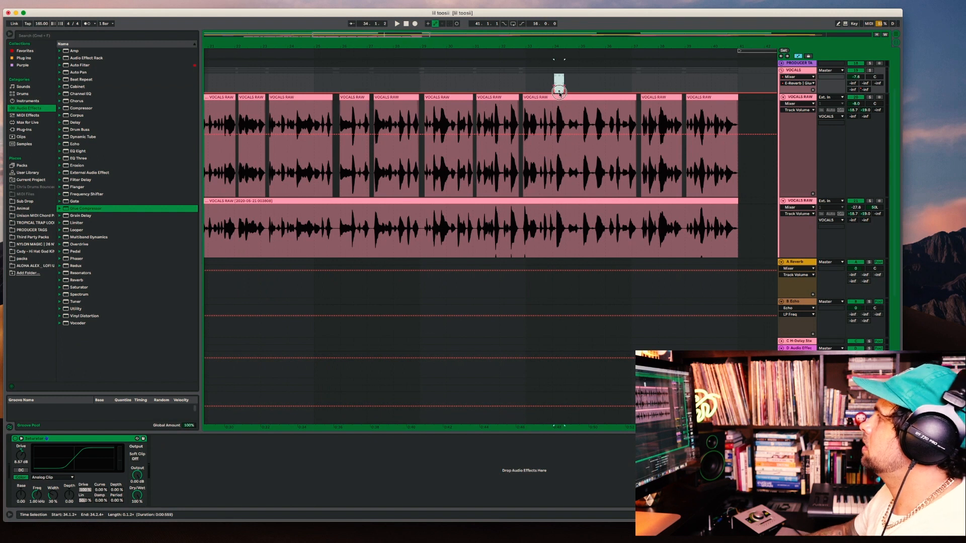
key("space")
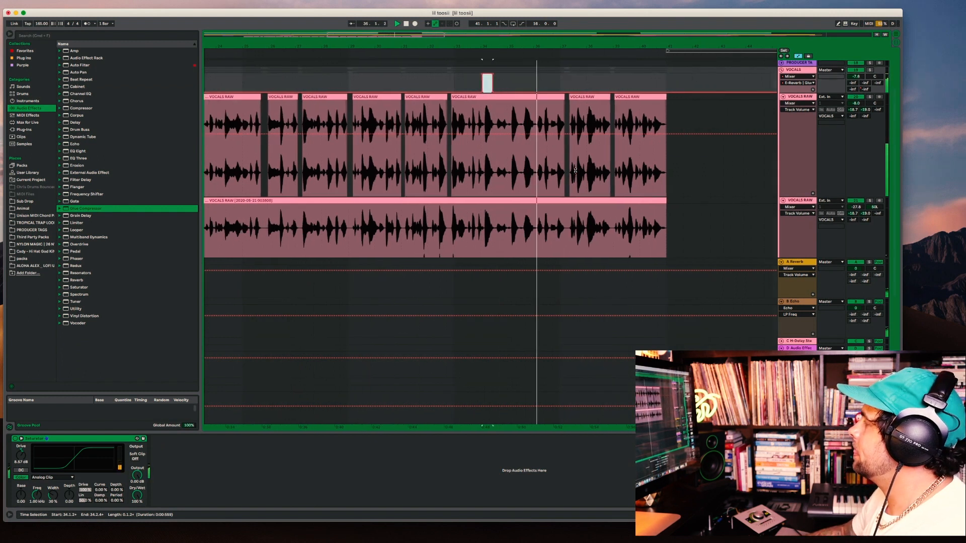
key("space")
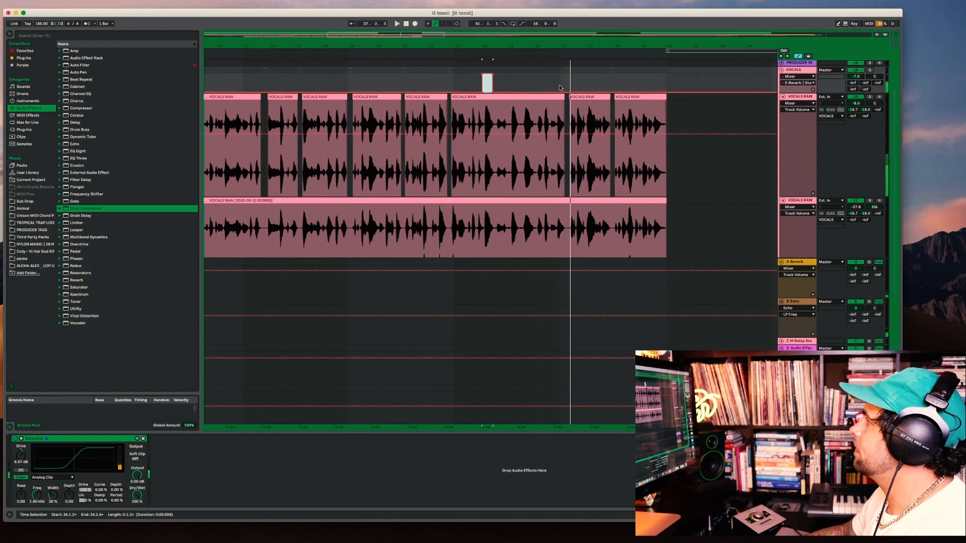
left_click_drag(557, 84, 564, 85)
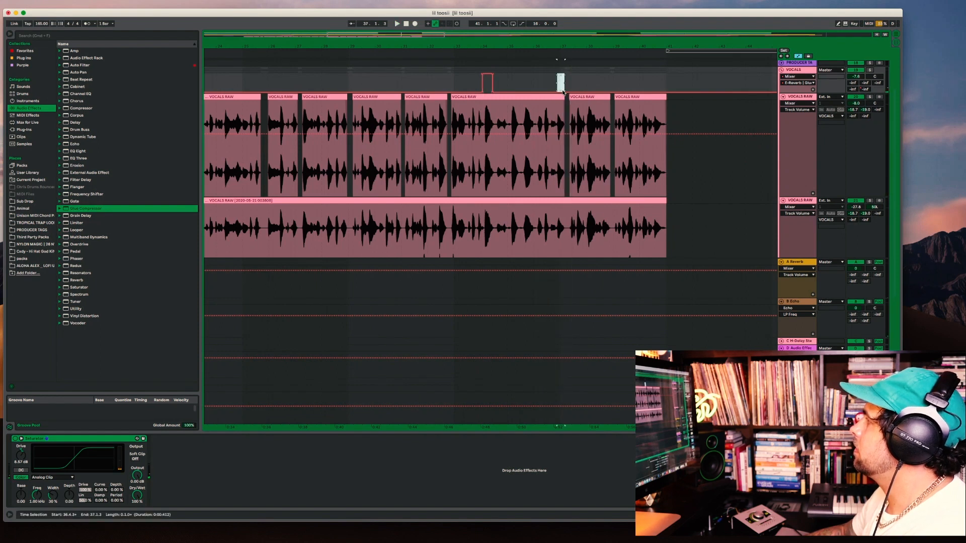
key("space")
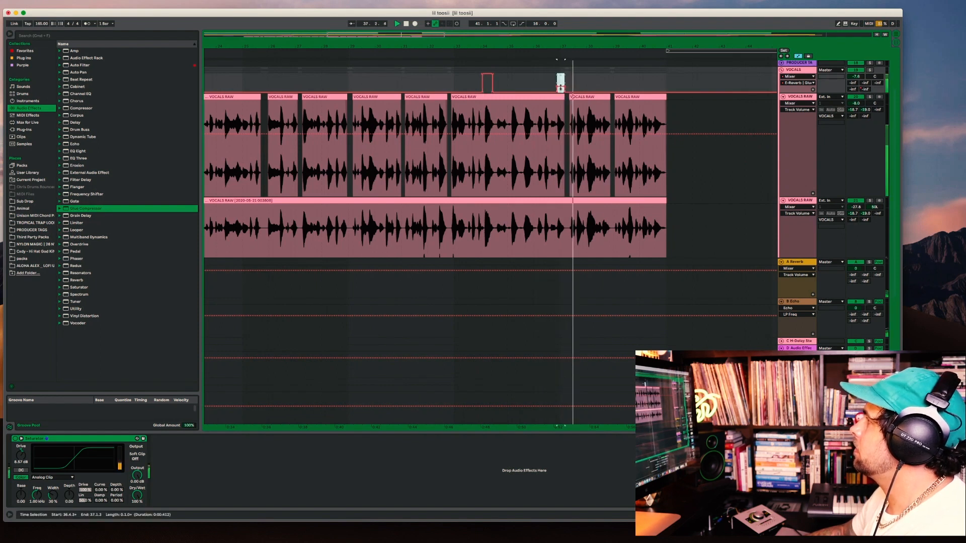
key("space")
Raise the VOCALS group's reverb send to full over the last vocal phrase's ending, from 40.3.1 to 40.4.4
scroll(600, 102, "right", 3)
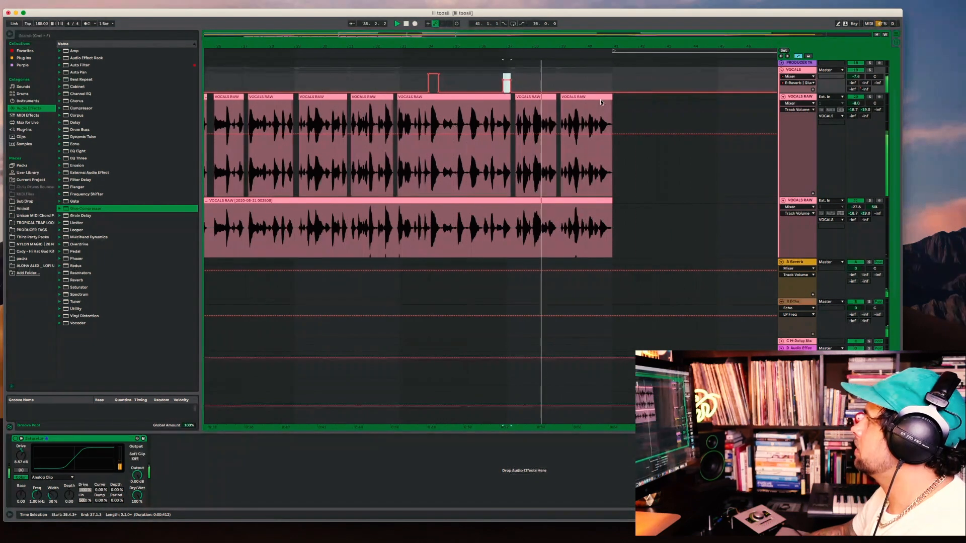
mouse_move(600, 83)
left_mouse_down()
mouse_move(612, 82)
mouse_move(606, 90)
left_mouse_up()
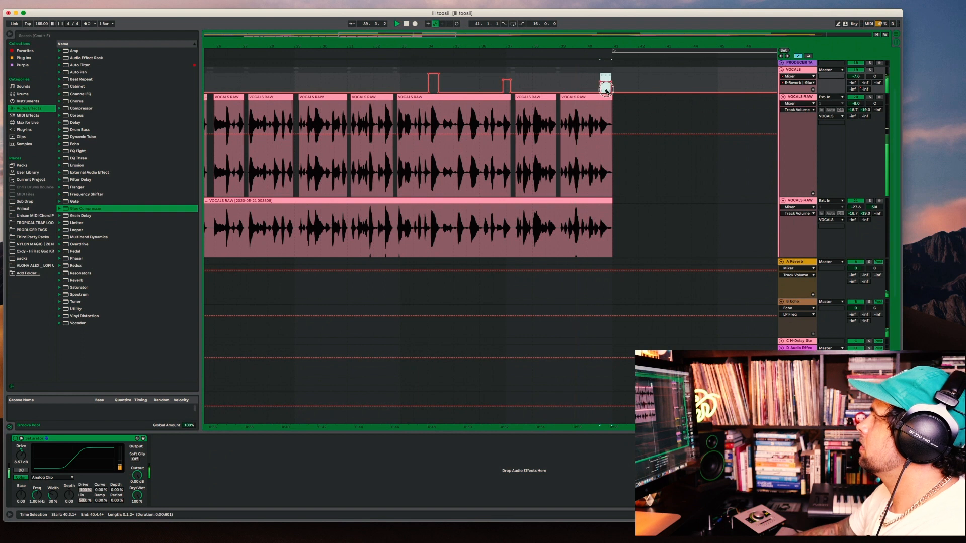
scroll(604, 150, "up", 2)
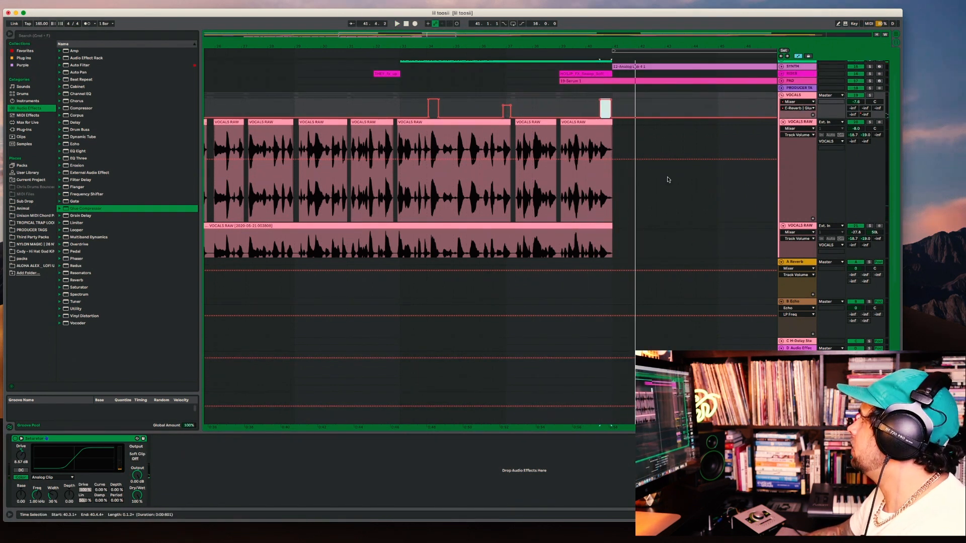
Fold the VOCALS group and go back to the beginning of the arrangement
left_click(781, 95)
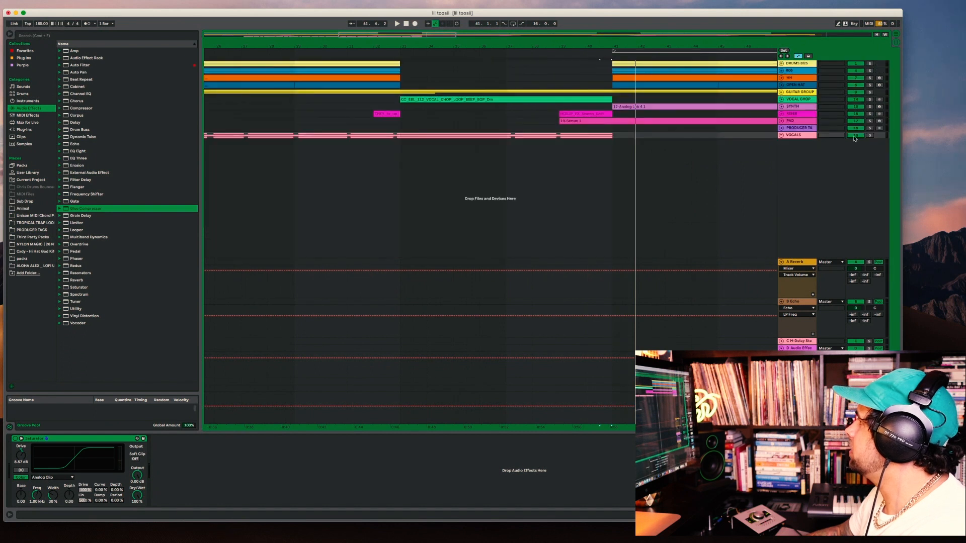
scroll(451, 188, "left", 15)
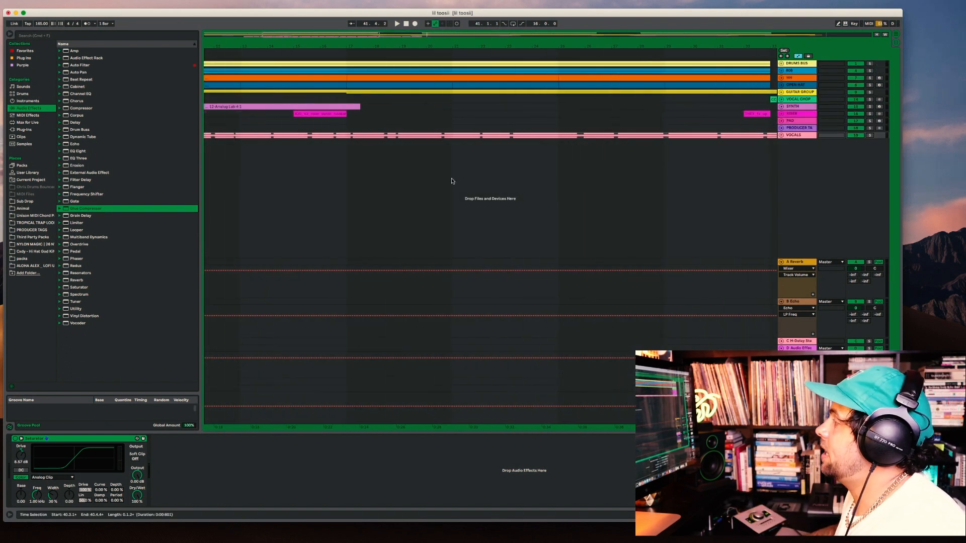
scroll(451, 183, "left", 10)
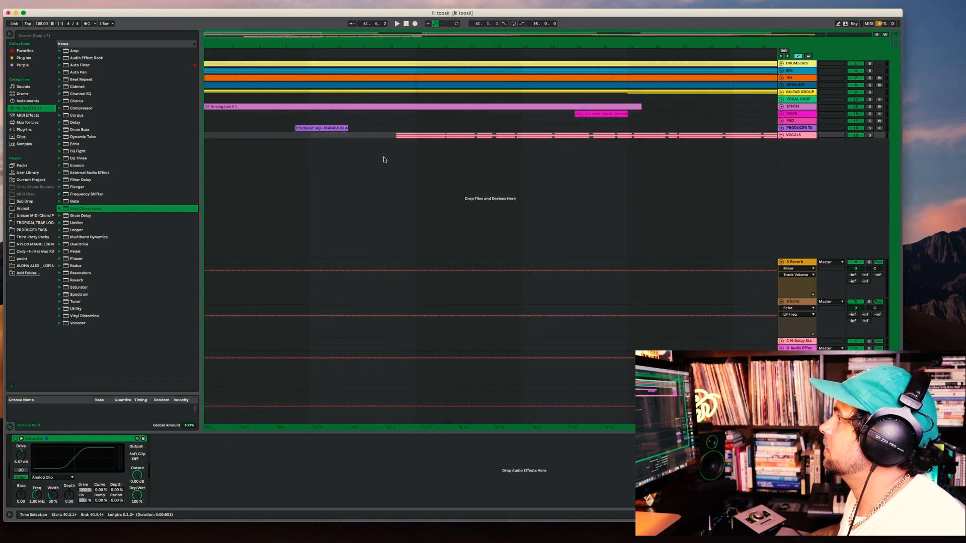